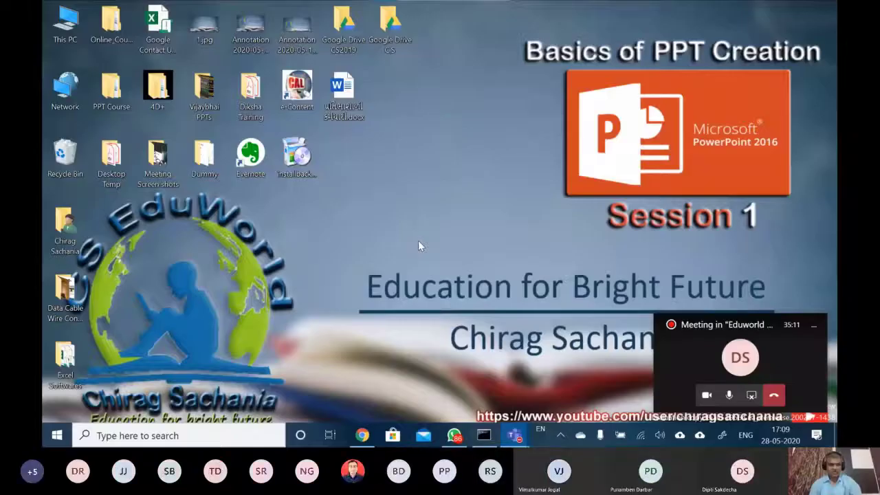
- Search 'powerpoint' in the Start menu and launch the PowerPoint best match
key(super)
text(powe)
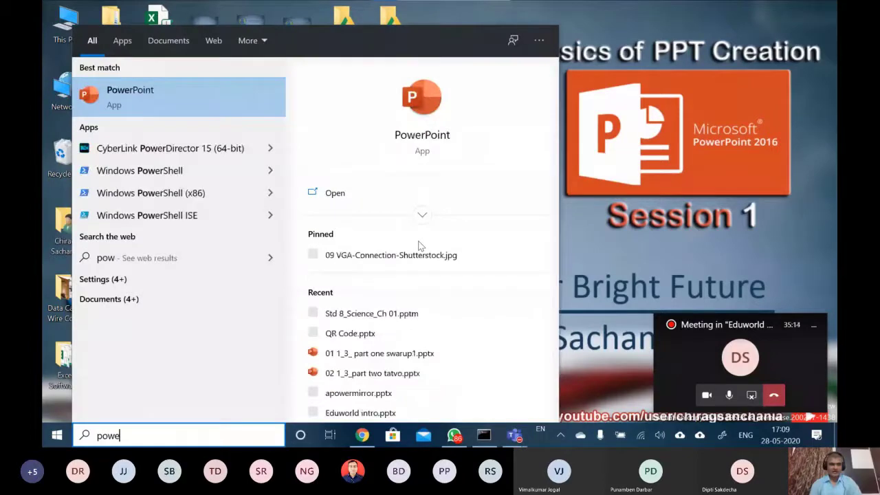
text(rpoint)
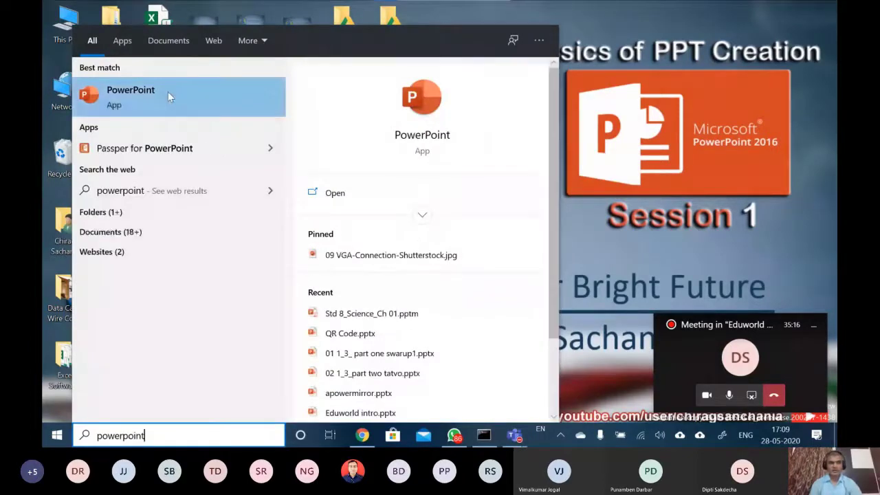
click(167, 94)
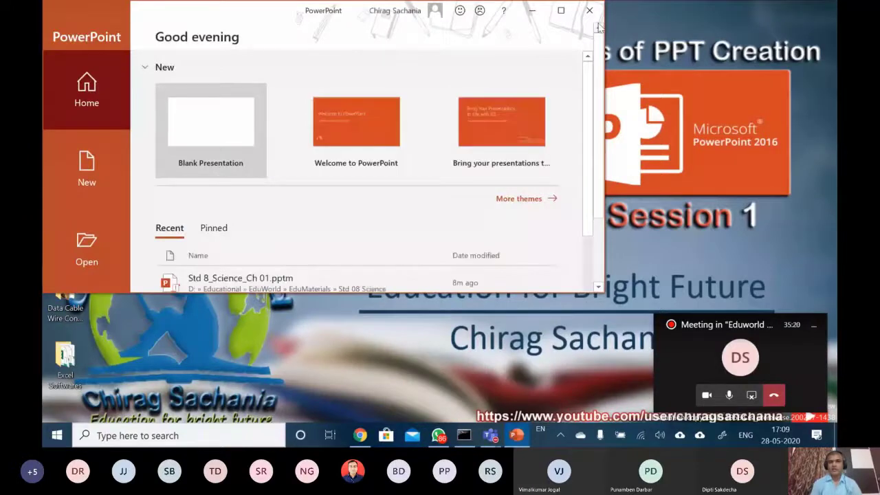
- Maximize the PowerPoint start window and scroll through the recent presentations list
click(561, 11)
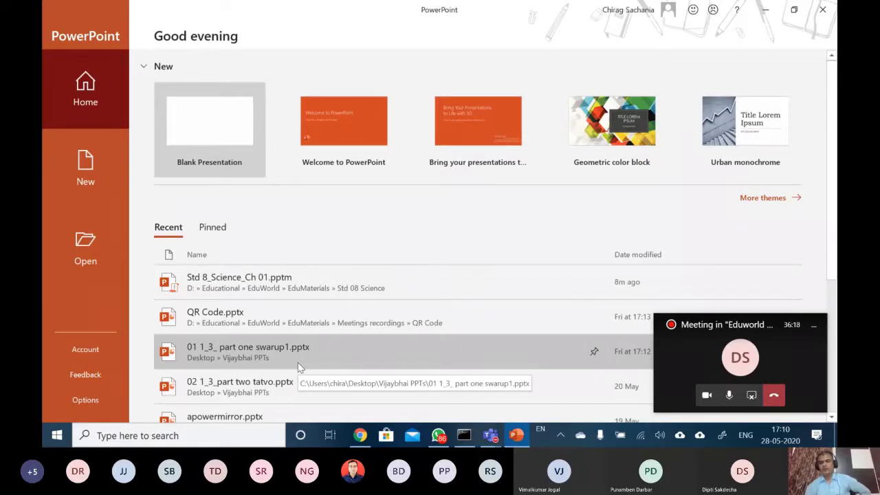
scroll(297, 365, down, 1)
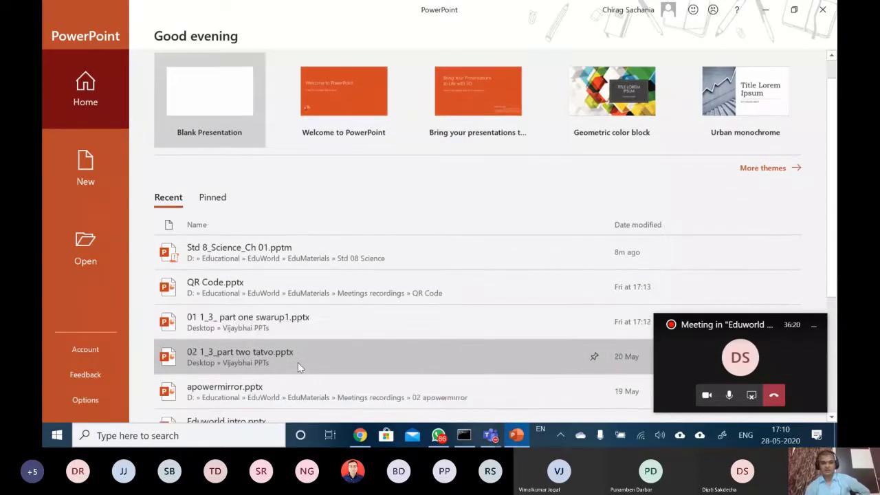
scroll(298, 365, down, 3)
scroll(297, 365, down, 1)
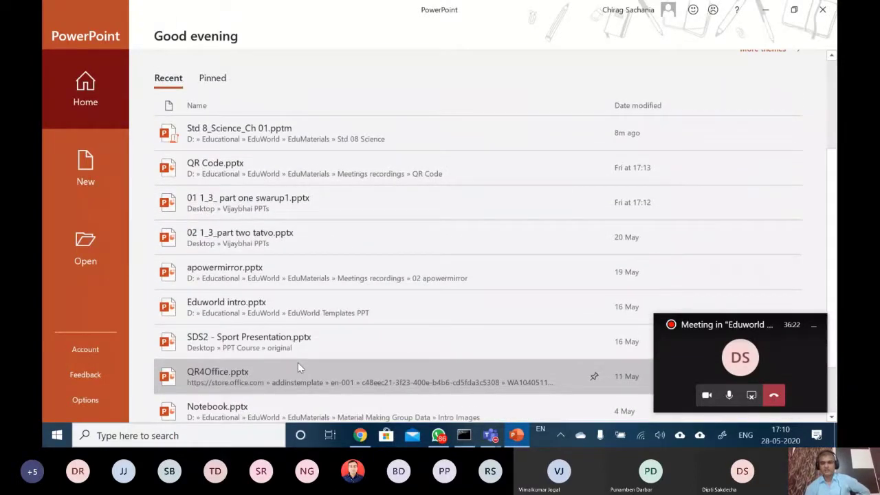
scroll(298, 365, down, 2)
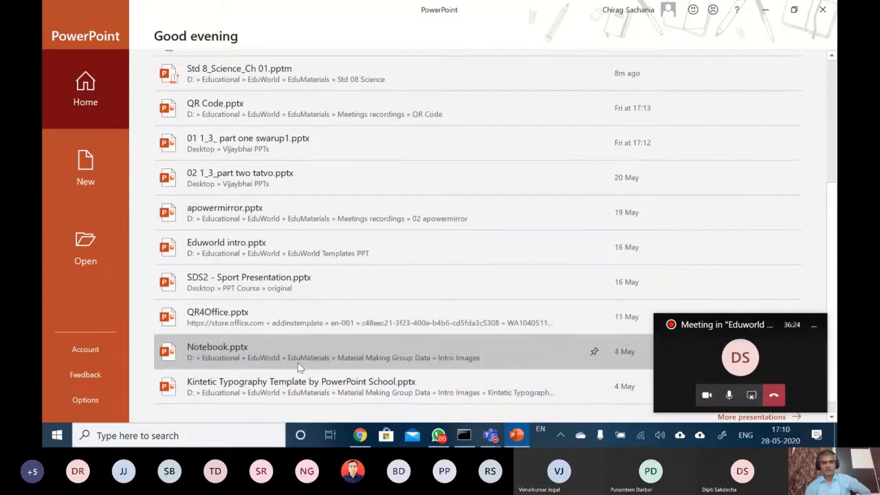
scroll(298, 362, up, 2)
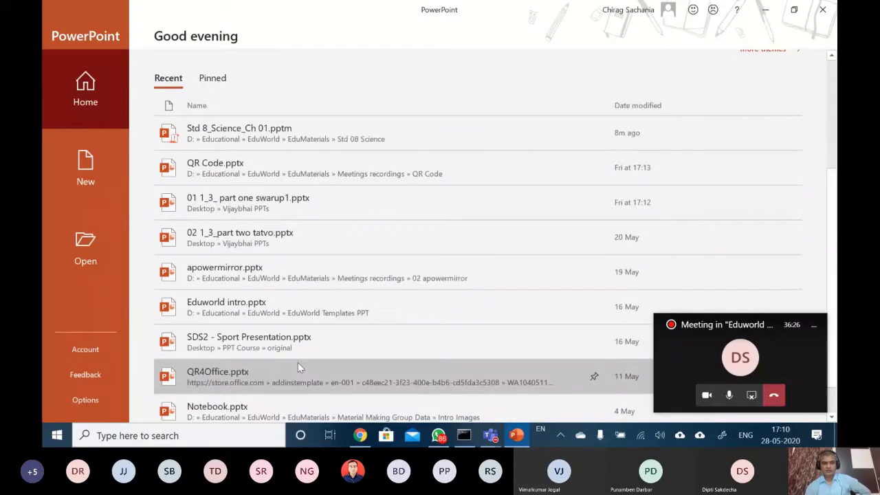
scroll(297, 362, up, 5)
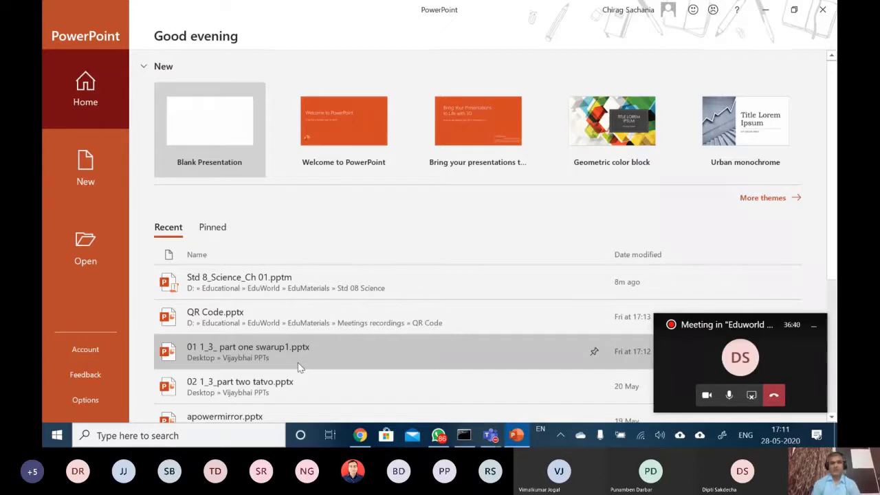
- On the New page, browse the suggestions and search the Education templates
click(79, 180)
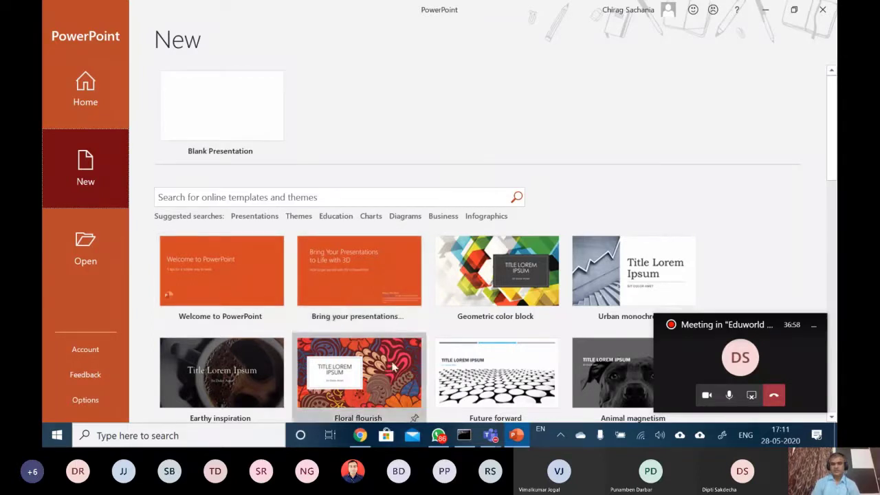
scroll(389, 313, down, 1)
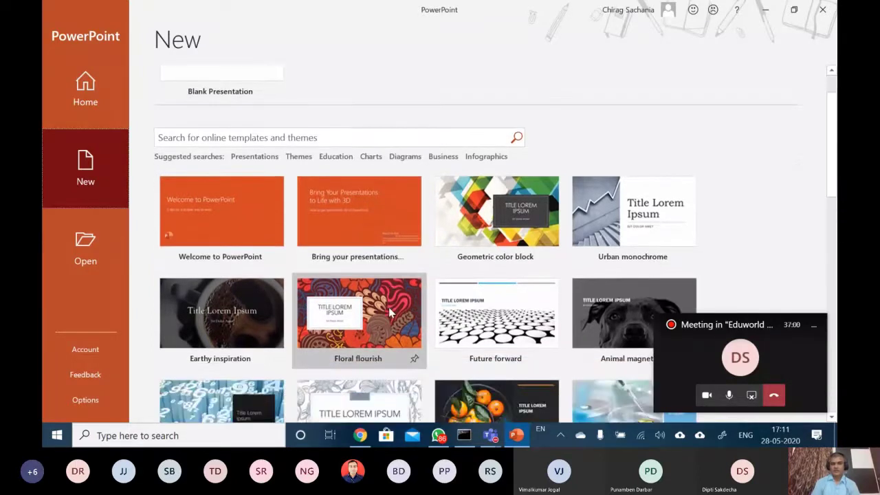
scroll(390, 313, down, 1)
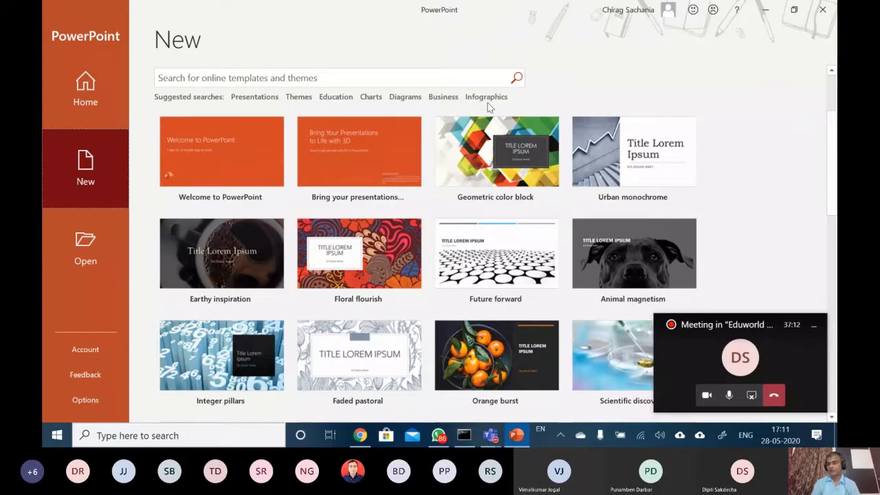
click(336, 97)
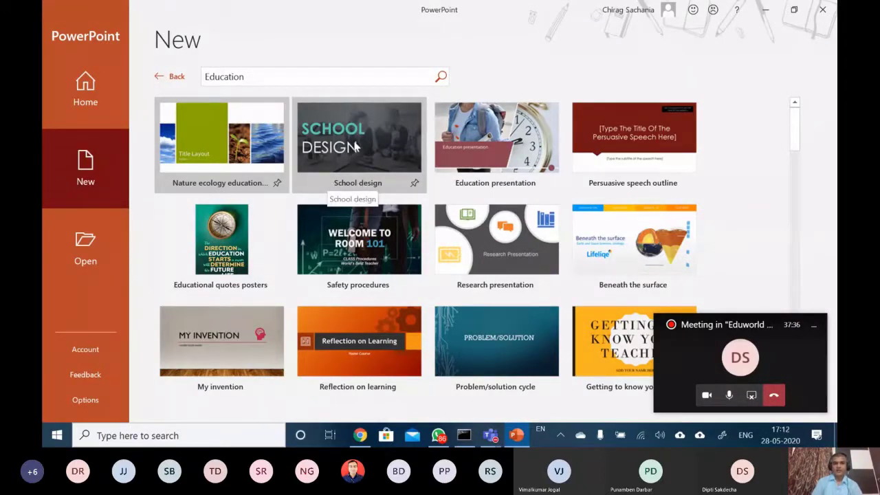
- Preview the Education presentation template and create a 19-slide presentation from it
click(499, 160)
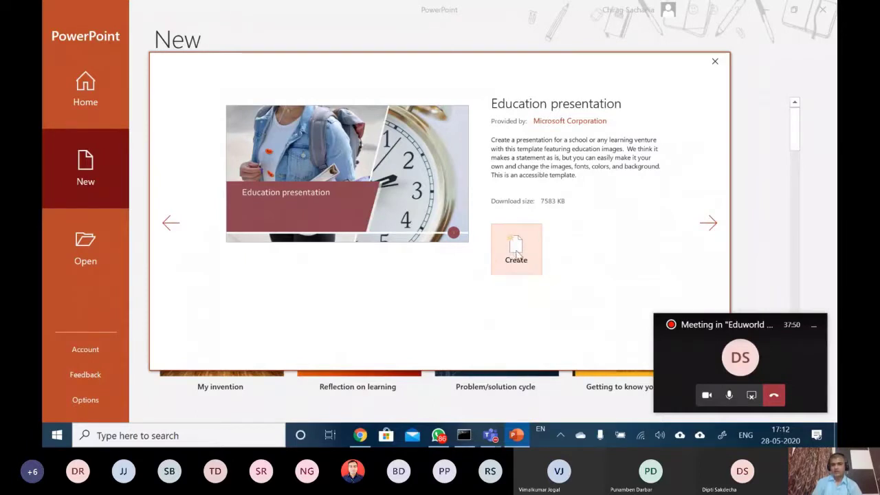
click(517, 254)
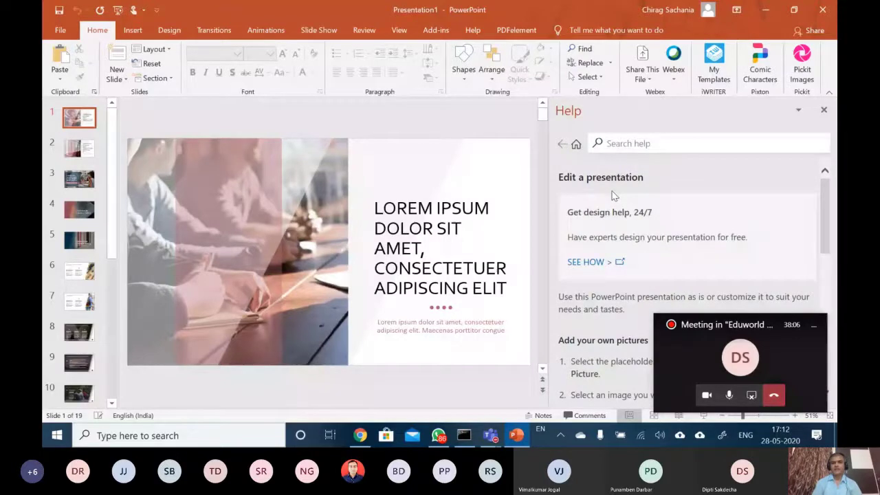
- Close the Help pane and browse template slides 2 through 6
click(824, 111)
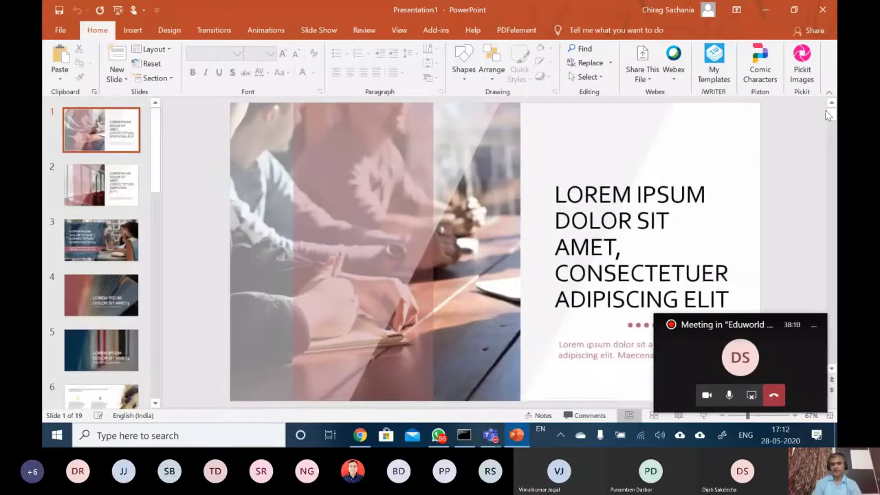
click(128, 187)
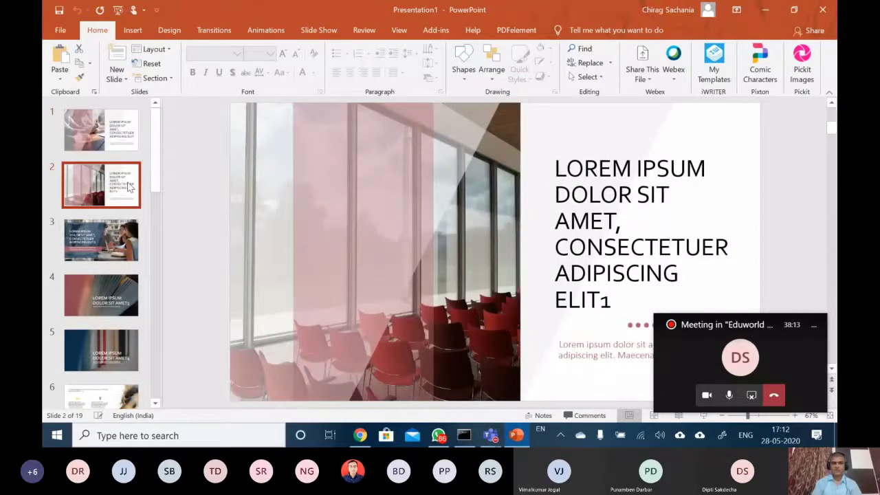
click(121, 239)
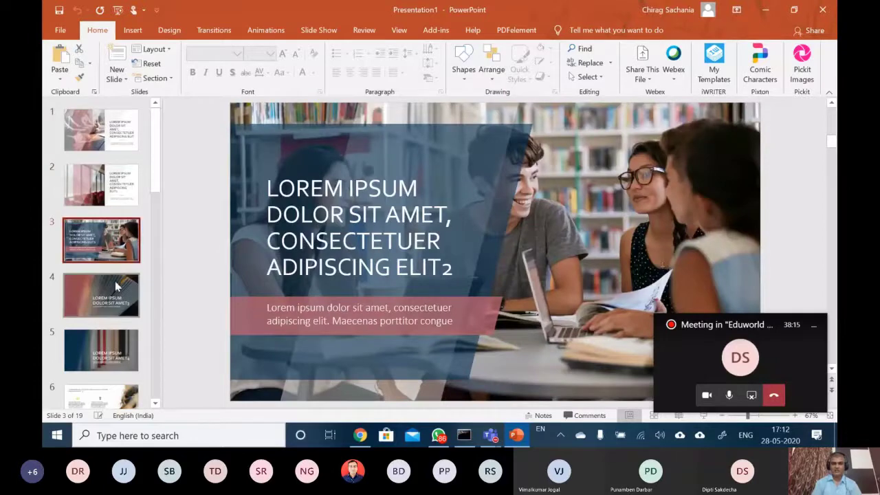
click(115, 287)
click(111, 338)
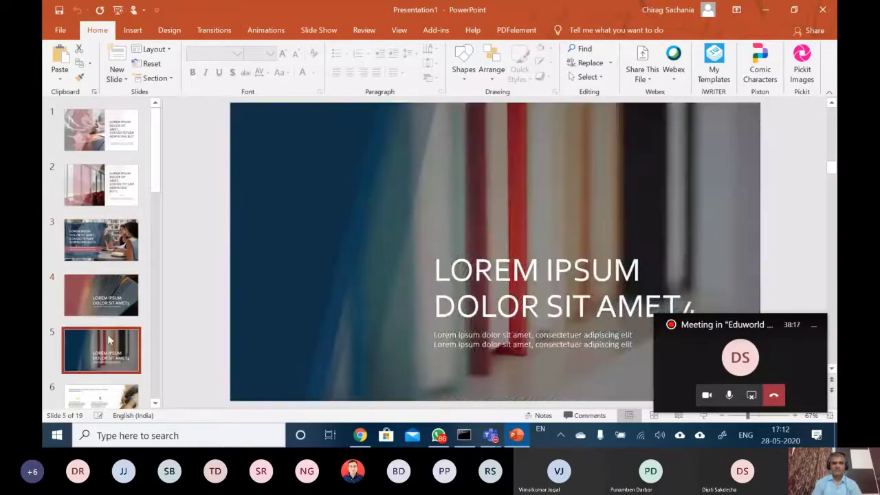
click(103, 389)
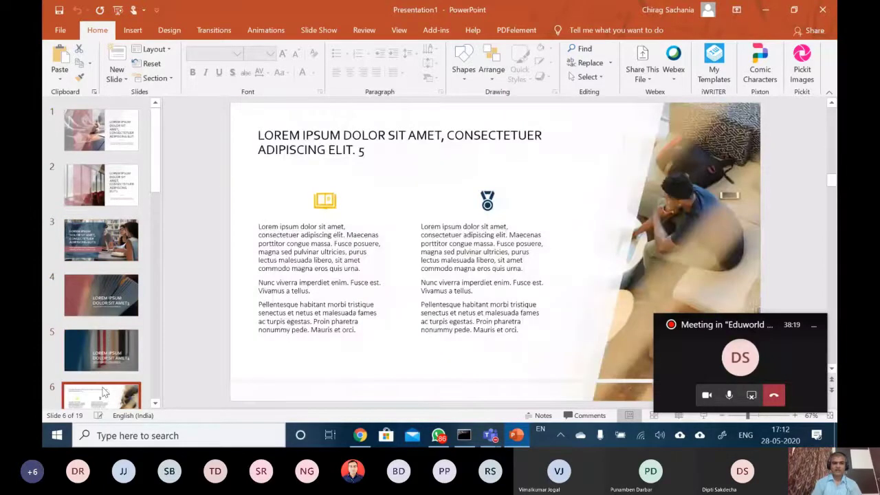
- View slides 7–9, return to the title slide, and select its photo area
scroll(103, 392, down, 3)
click(103, 289)
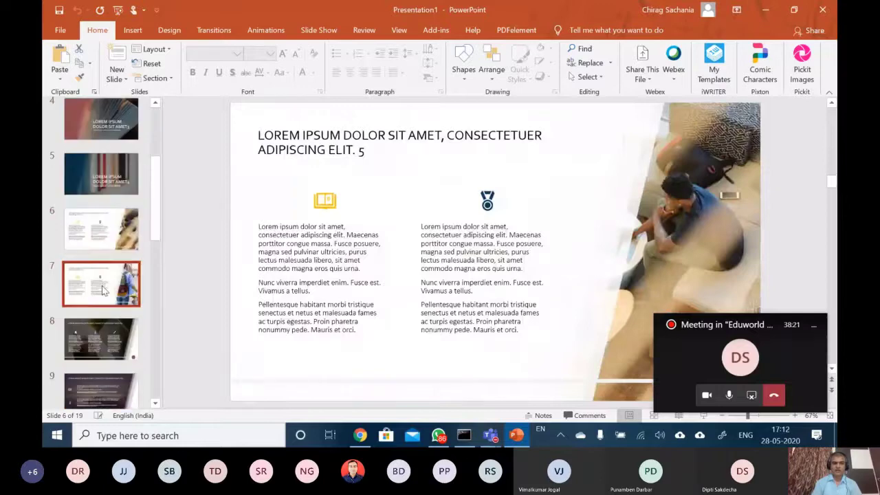
click(102, 324)
click(100, 387)
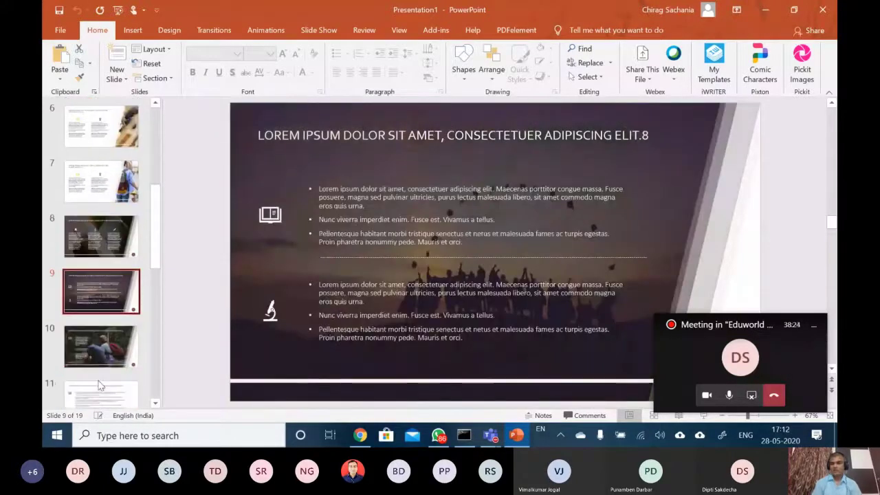
scroll(98, 385, up, 3)
scroll(98, 385, up, 2)
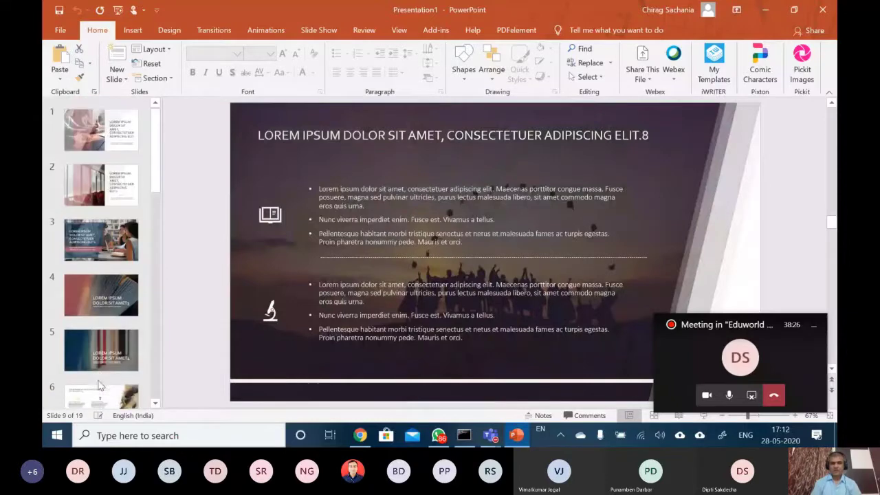
click(98, 139)
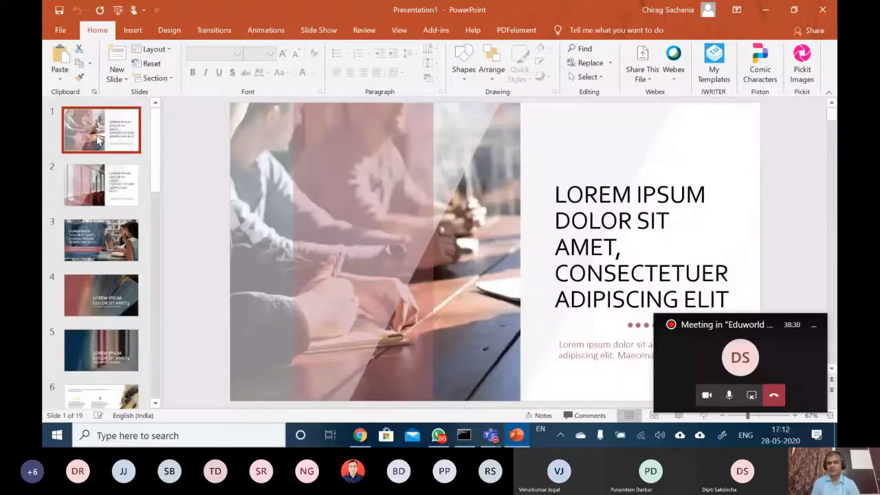
click(814, 326)
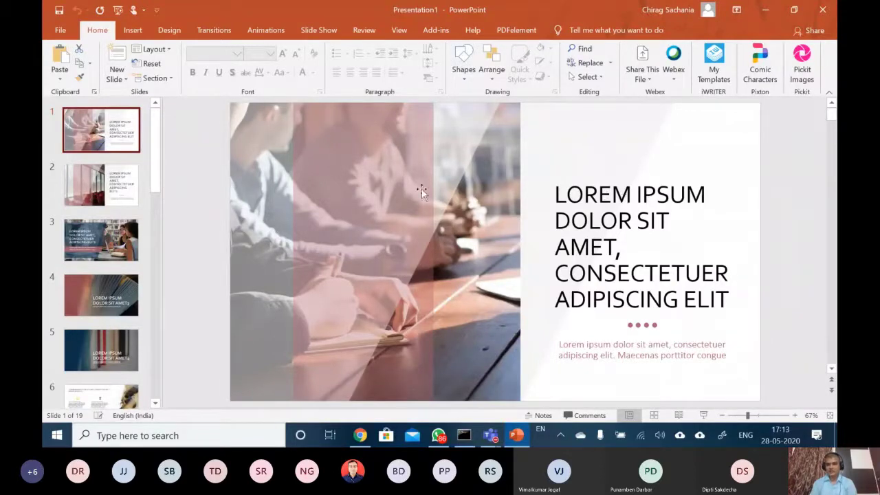
click(341, 203)
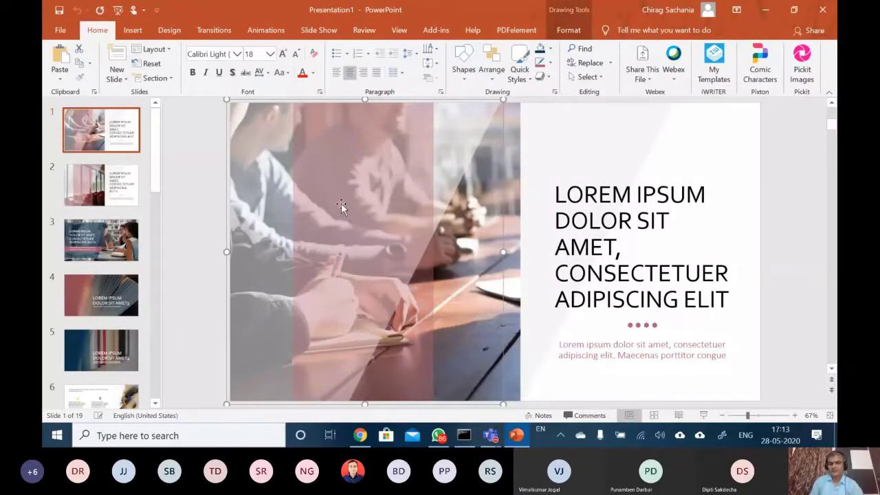
click(517, 241)
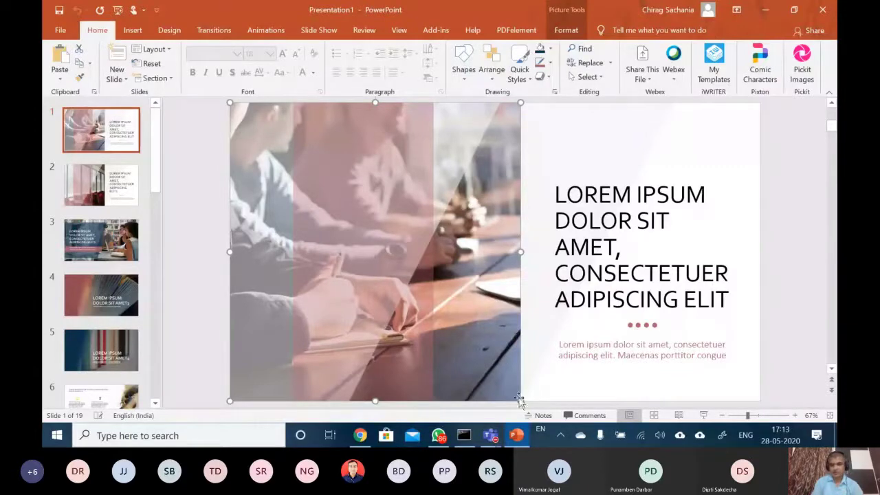
drag(519, 399, 454, 344)
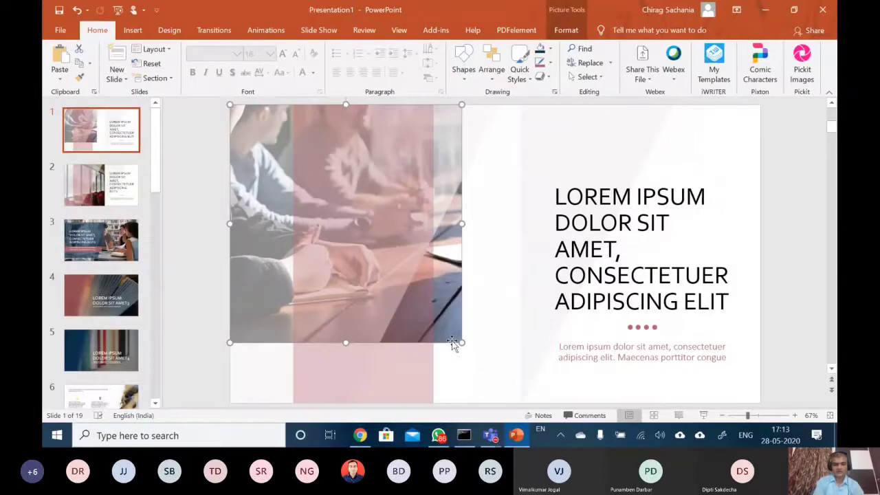
key(ctrl+z)
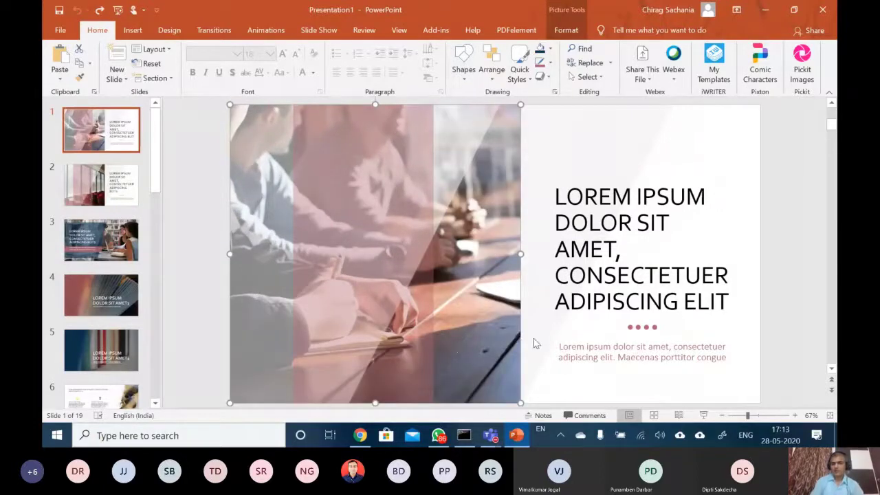
click(534, 341)
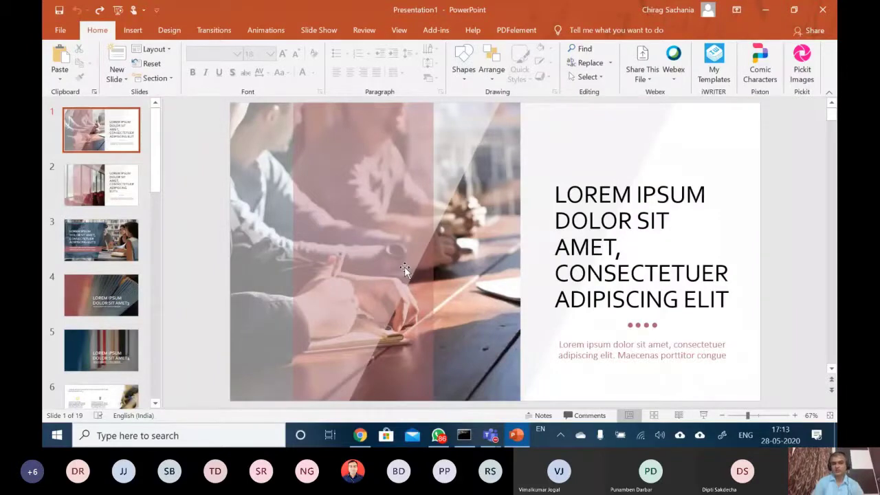
- Replace the slide 1 LOREM IPSUM title with 'Welcome to EduWorld'
click(581, 197)
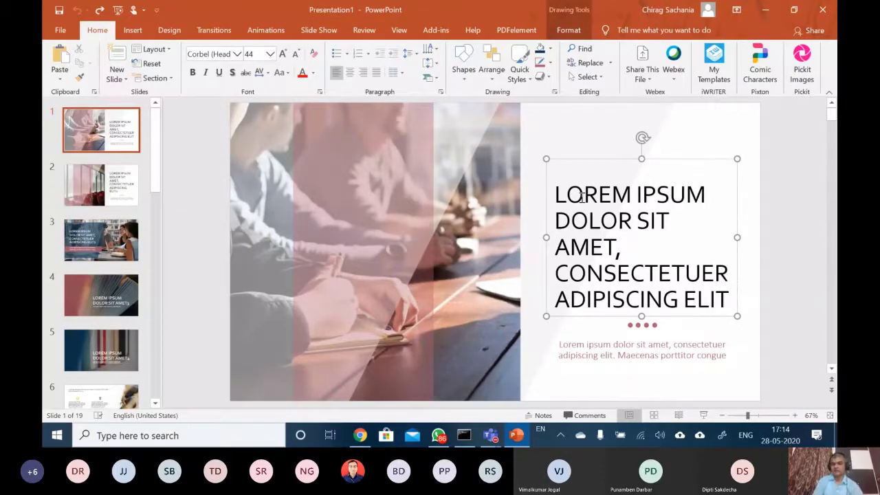
key(Home)
key(shift+Down)
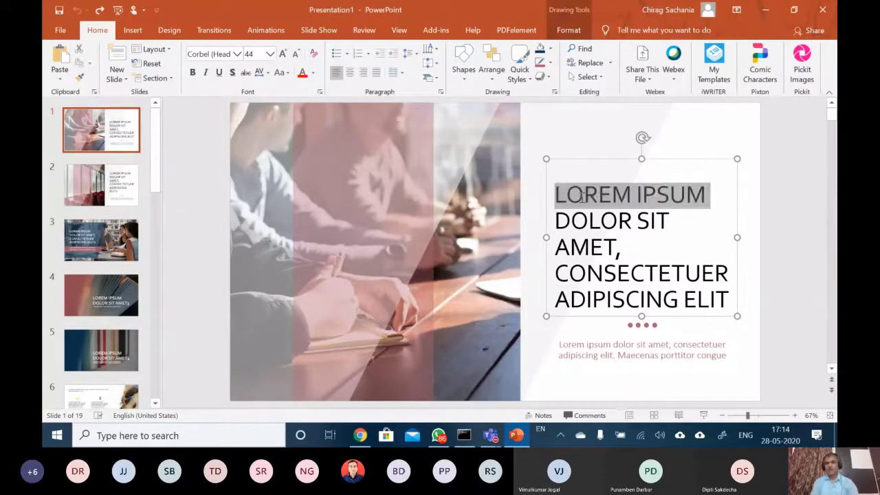
key(shift+Down)
key(shift+Down)
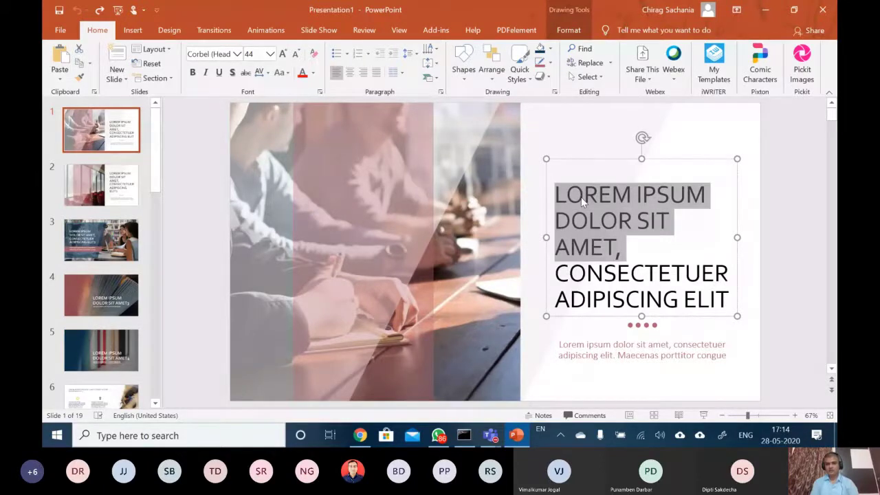
key(shift+Down)
key(shift+Down)
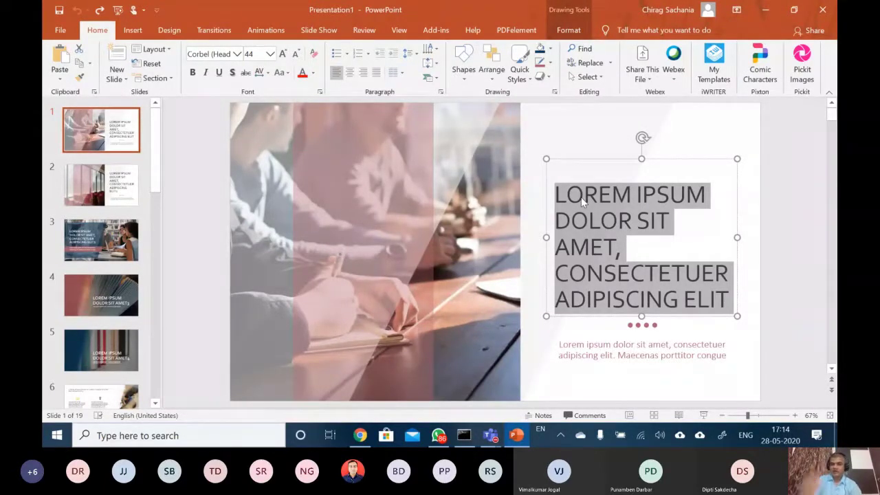
text(Welc)
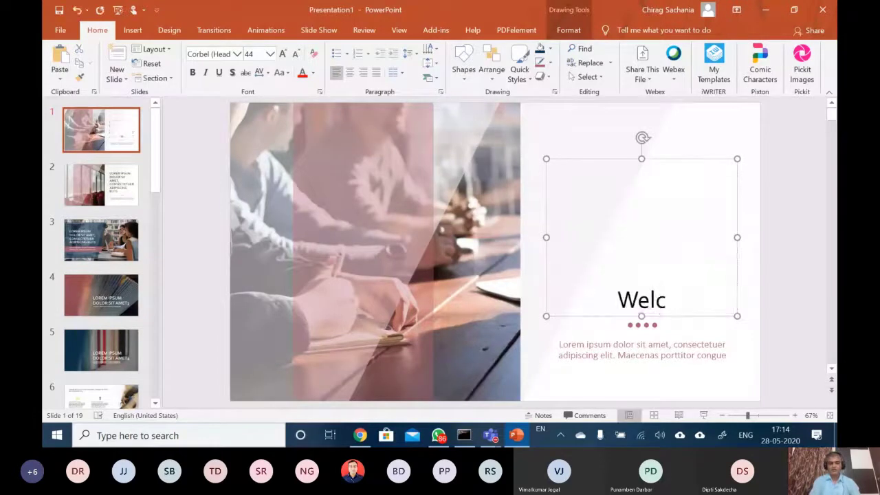
text(ome to Ed)
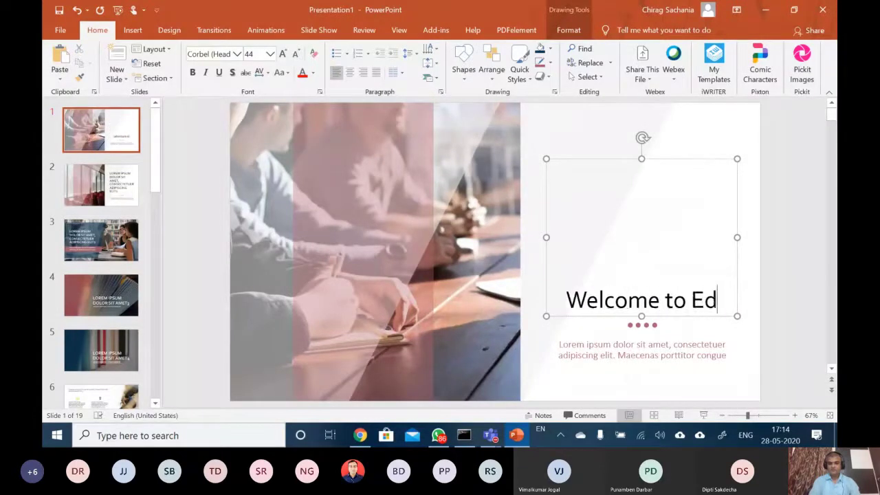
text(uWorld)
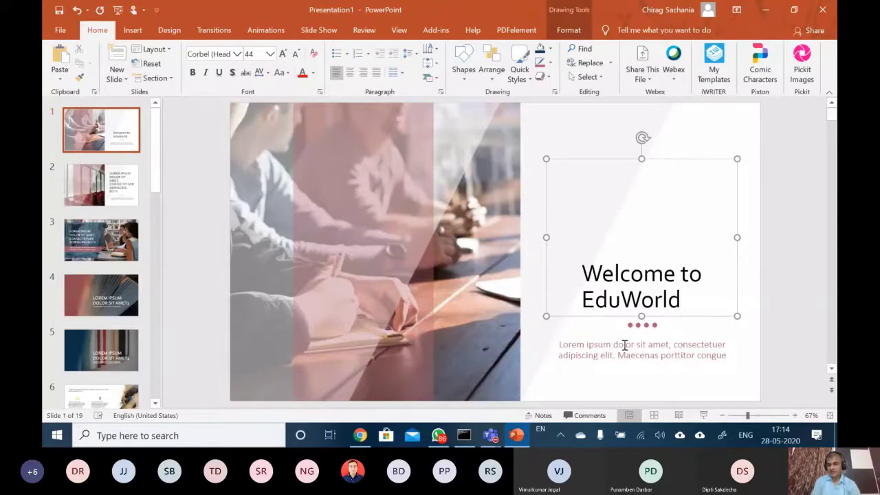
- Replace the subtitle placeholder text with 'Education for Bright Future'
click(624, 345)
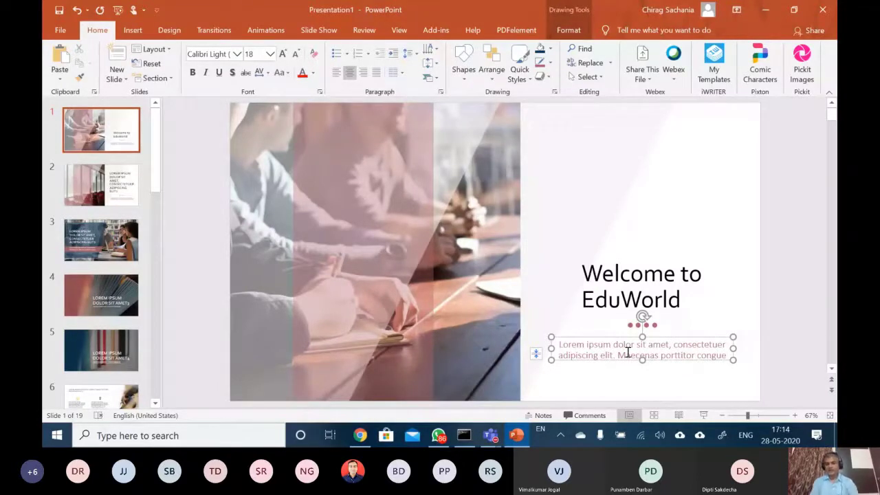
key(ctrl+a)
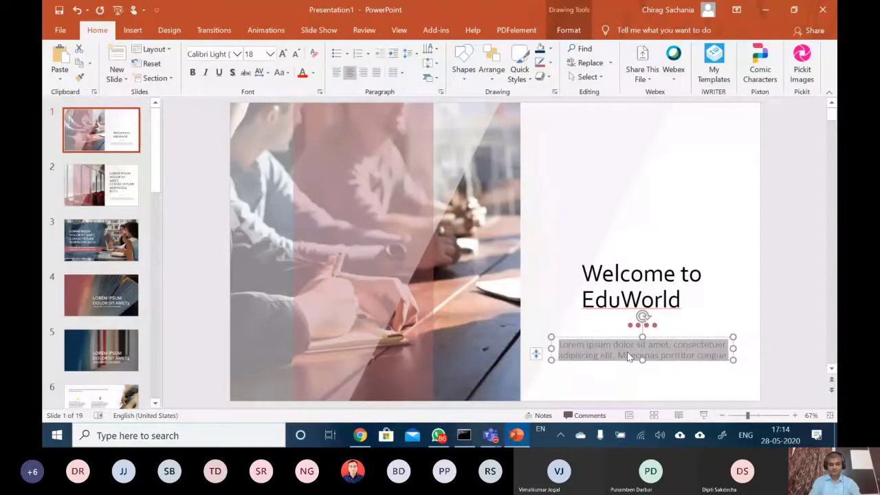
key(BackSpace)
text(Edu)
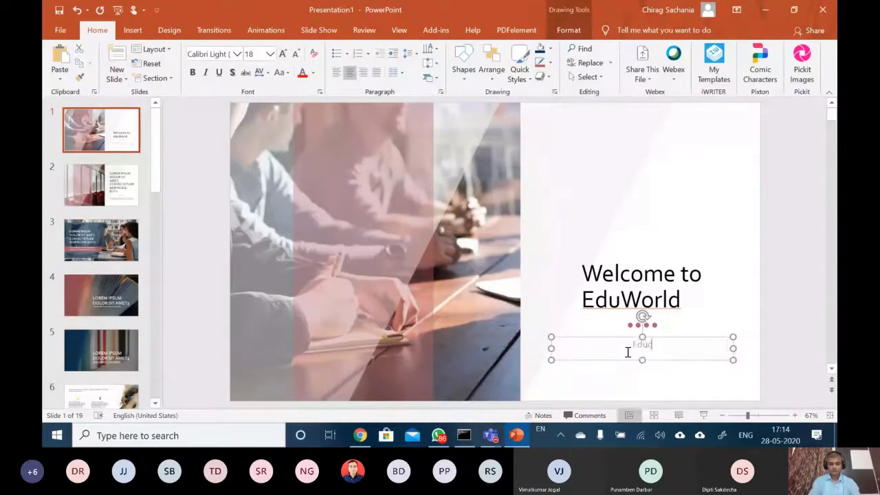
text(cation for B)
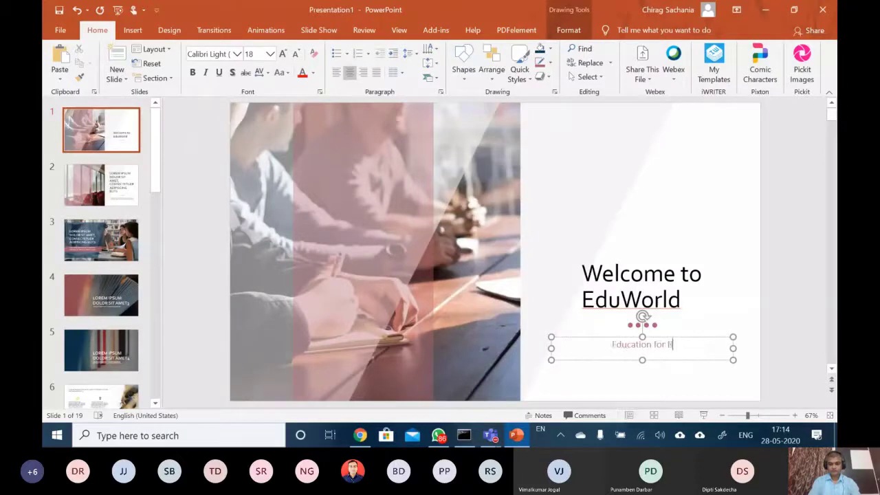
text(right Future)
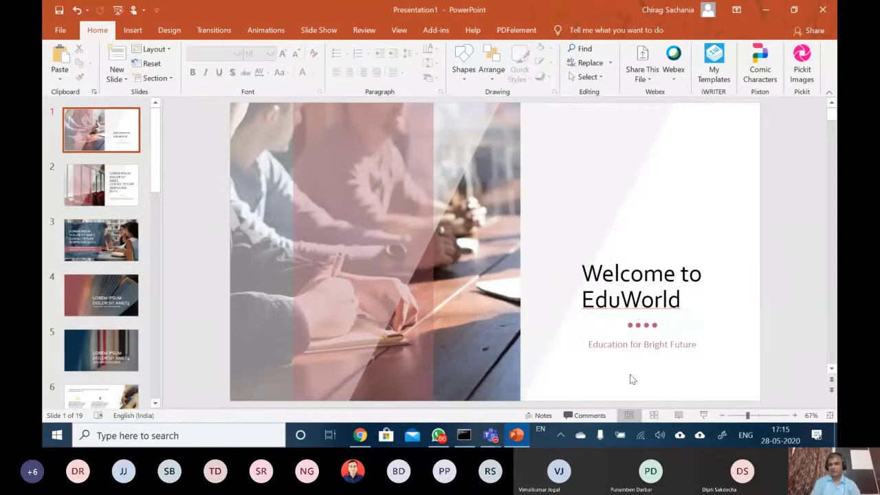
click(633, 378)
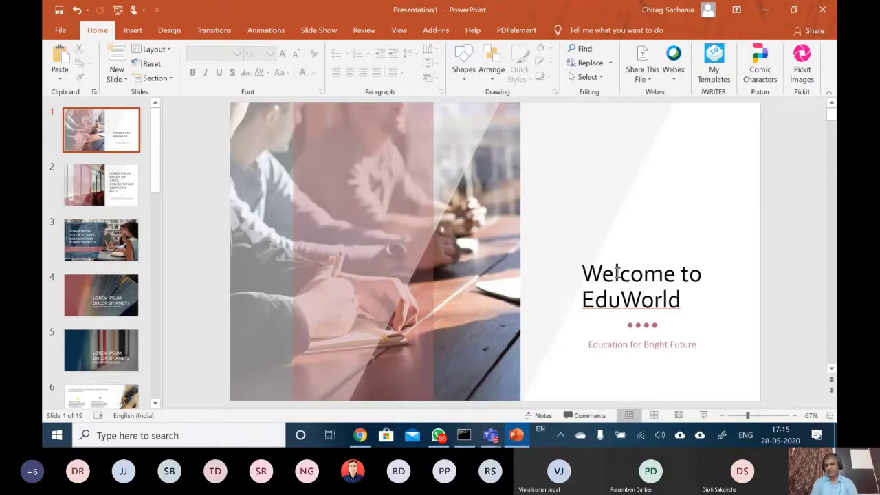
- Centre-align the 'Welcome to EduWorld' title
click(634, 277)
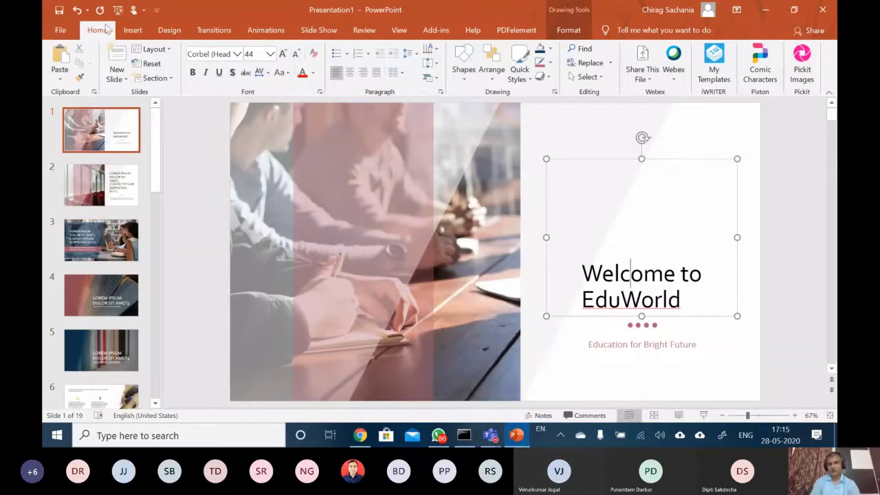
click(350, 73)
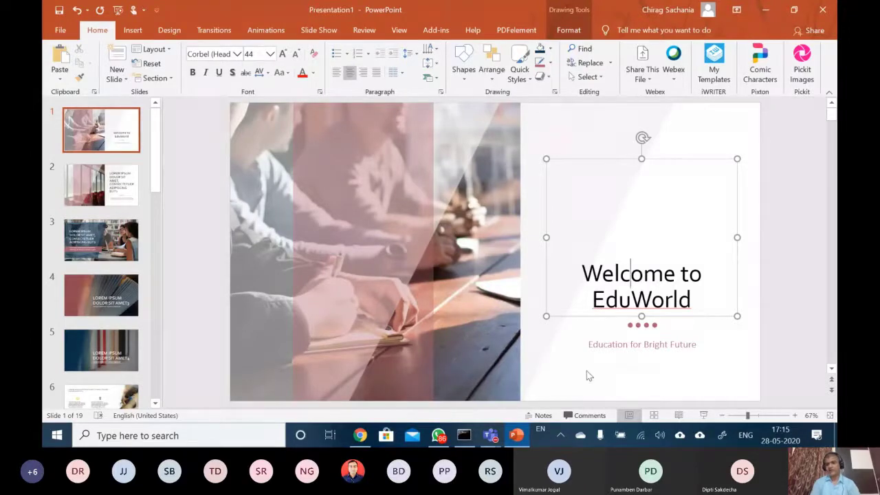
click(588, 375)
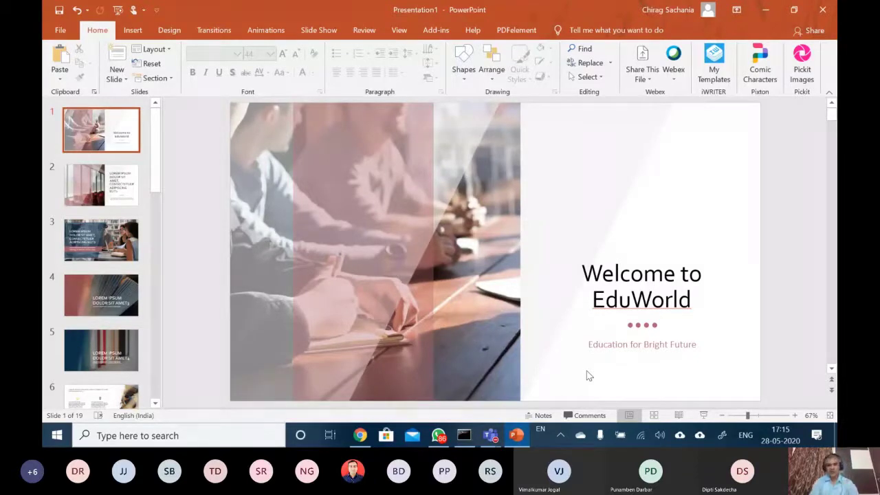
key(super)
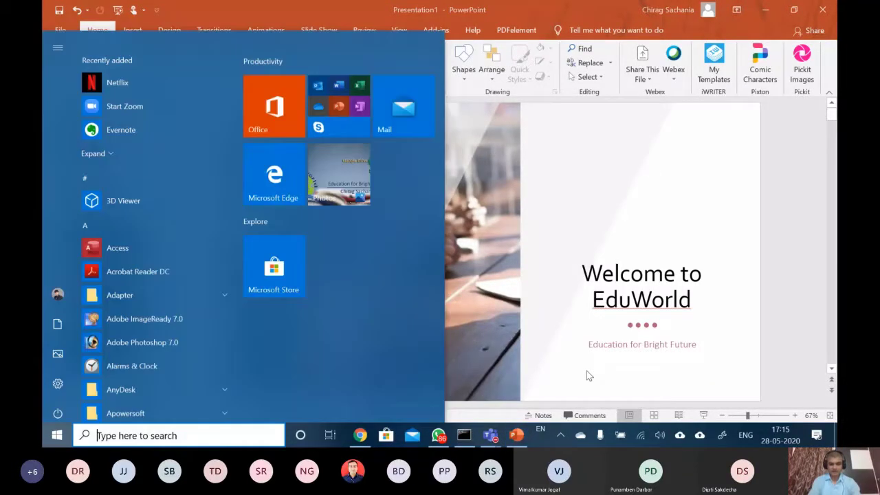
text(onscreen)
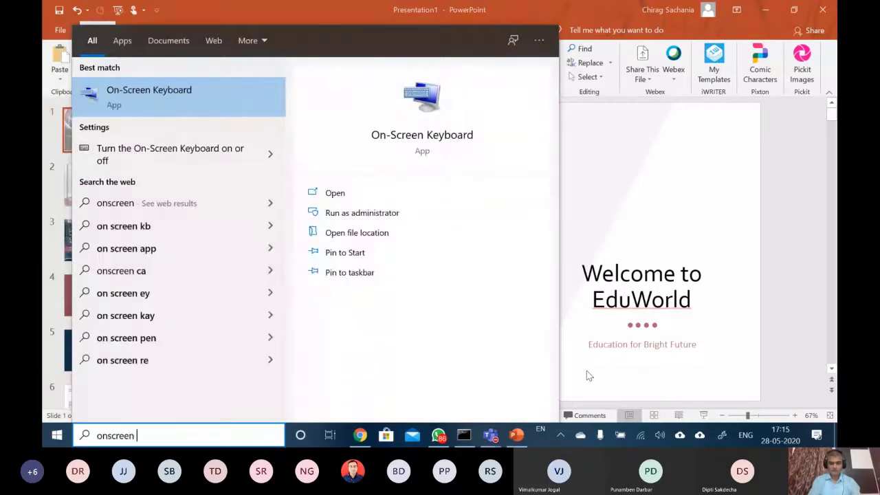
key(Return)
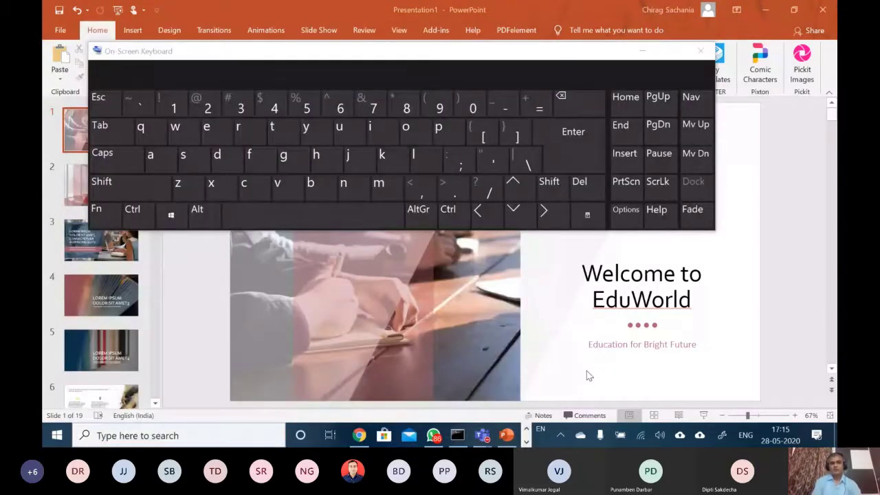
click(110, 221)
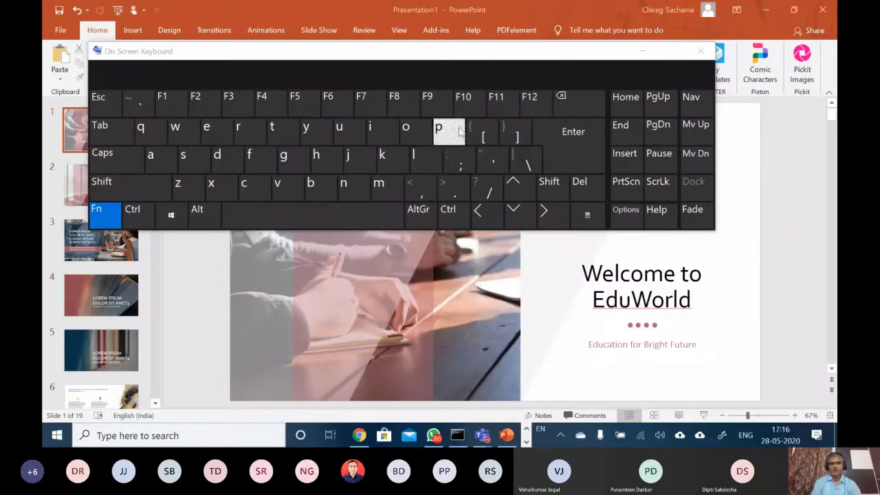
click(118, 206)
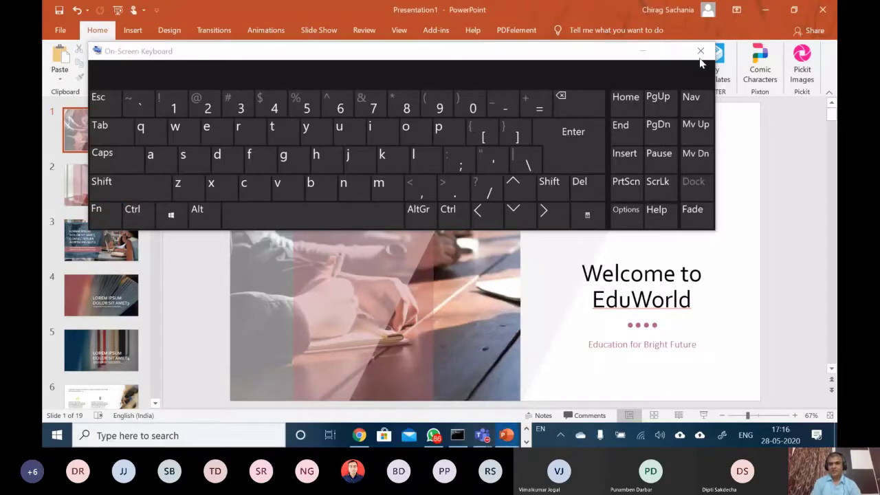
click(652, 57)
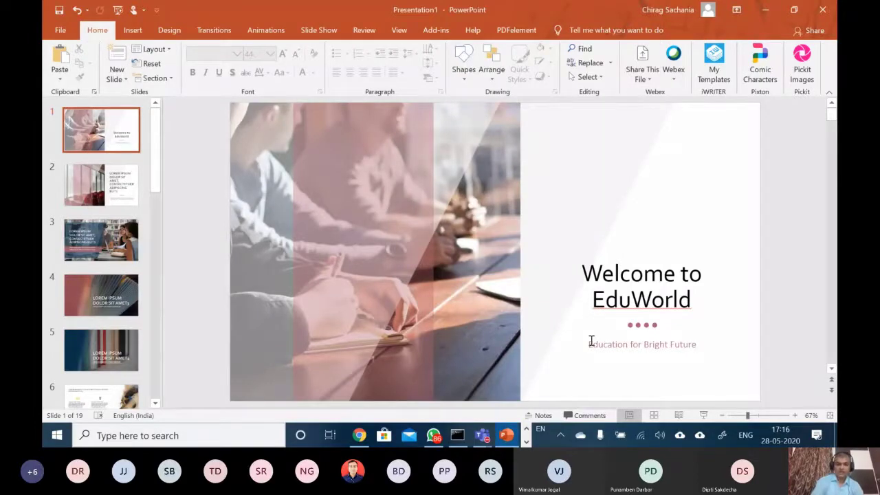
key(F5)
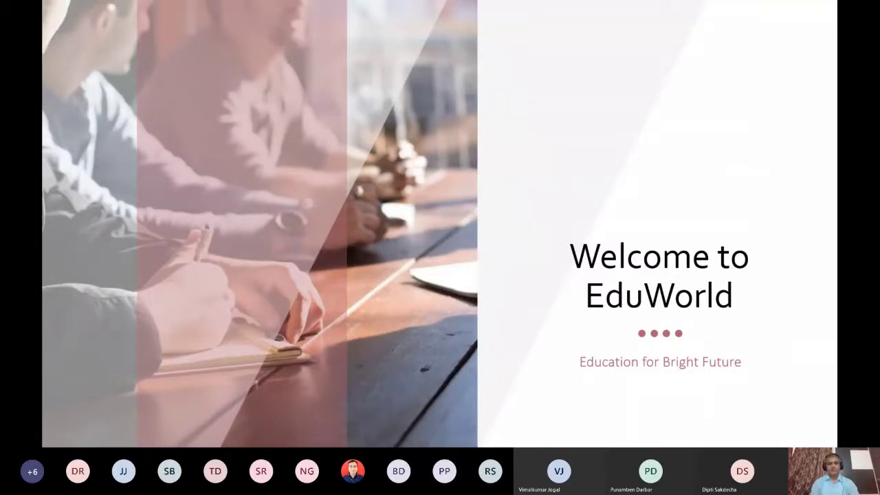
key(Escape)
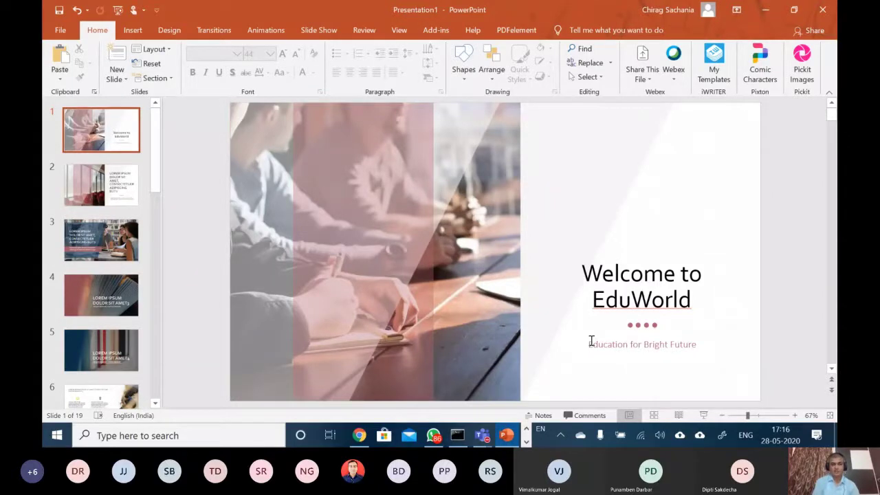
- Flip through slides 2–5, then close the presentation to bring up the save prompt
click(81, 179)
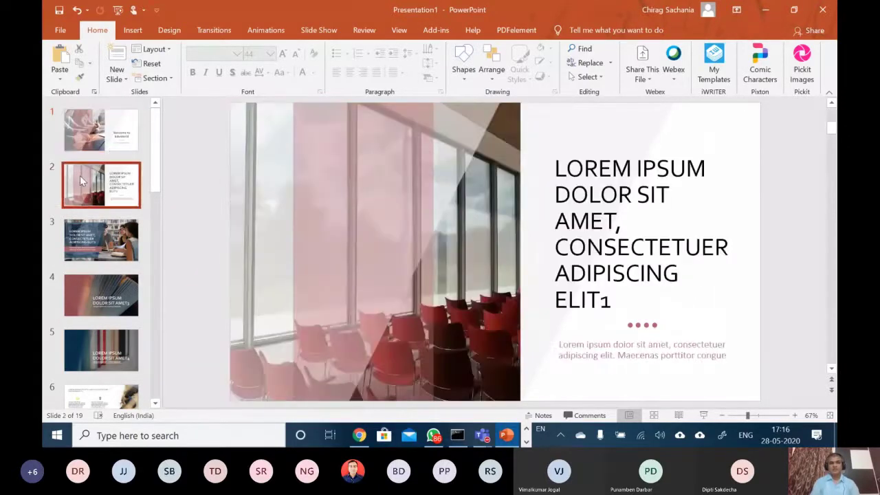
click(84, 223)
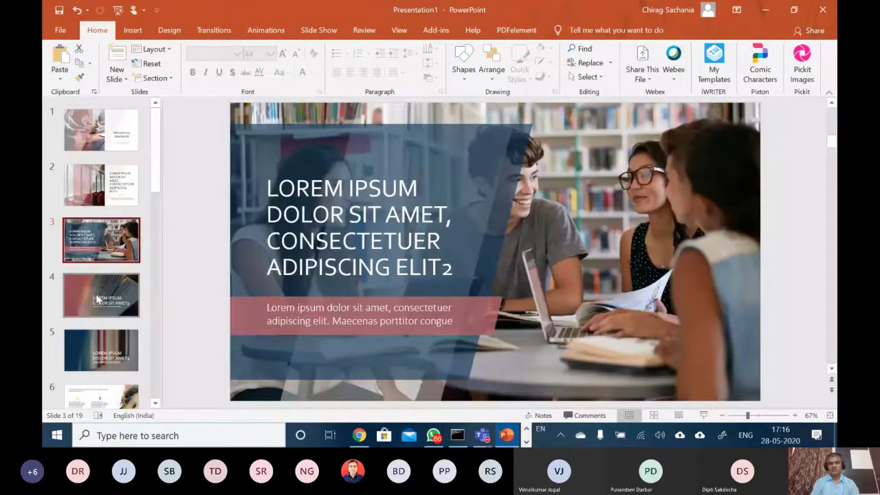
click(98, 299)
click(101, 347)
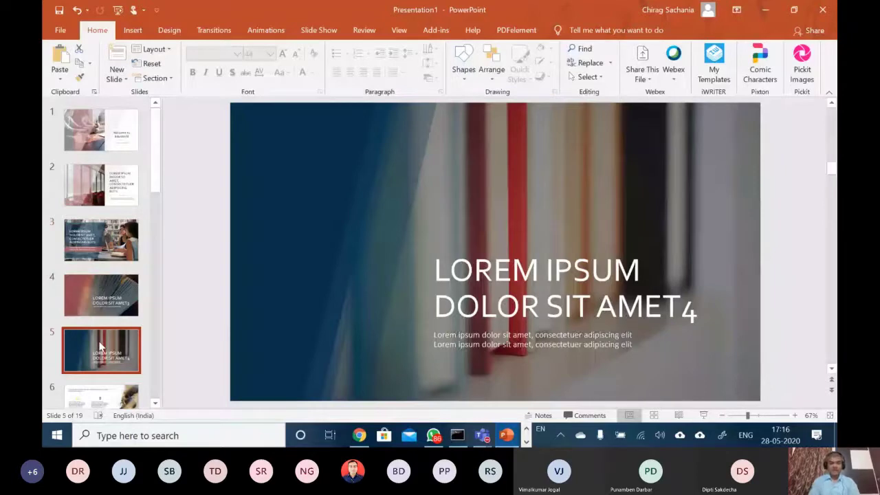
key(alt+F4)
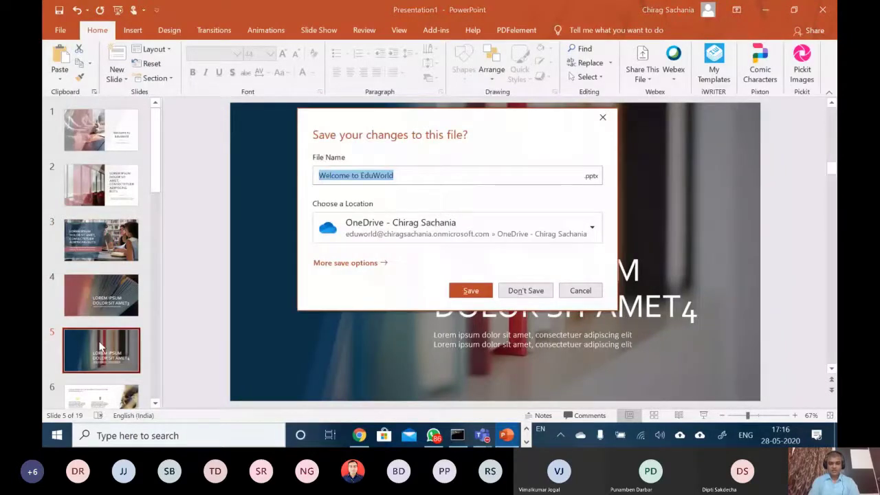
- Close the presentation without saving and return to the File Home start page
key(alt+n)
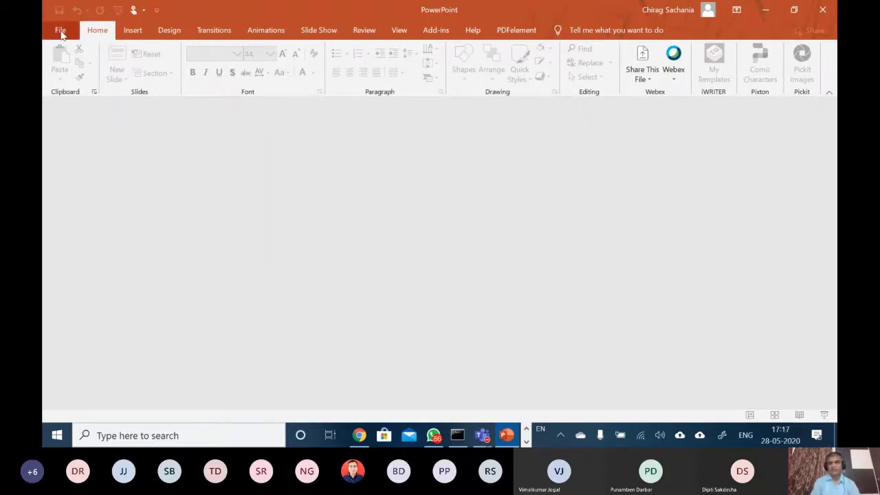
click(60, 32)
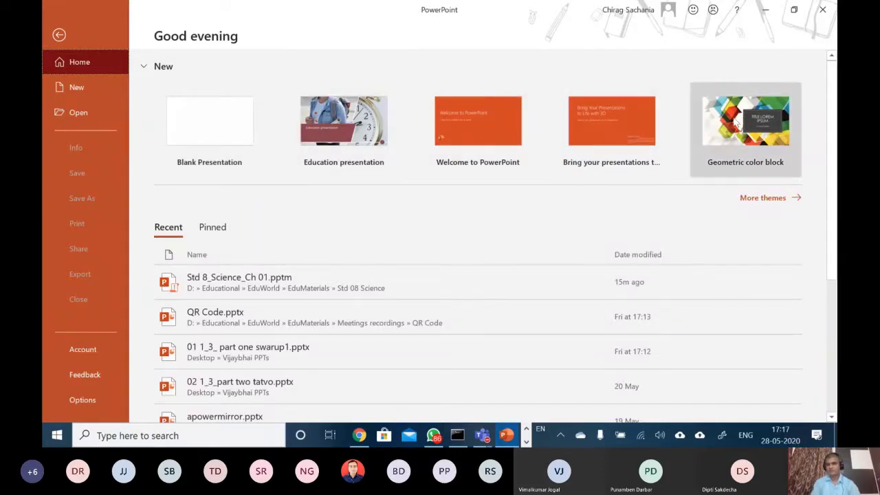
- Browse the additional themes, then create a new Blank Presentation
click(760, 201)
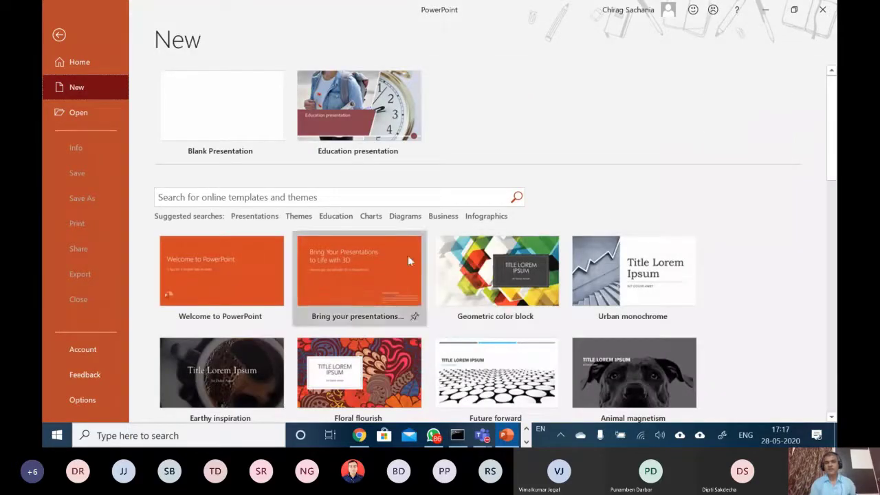
scroll(407, 255, down, 3)
scroll(408, 260, down, 5)
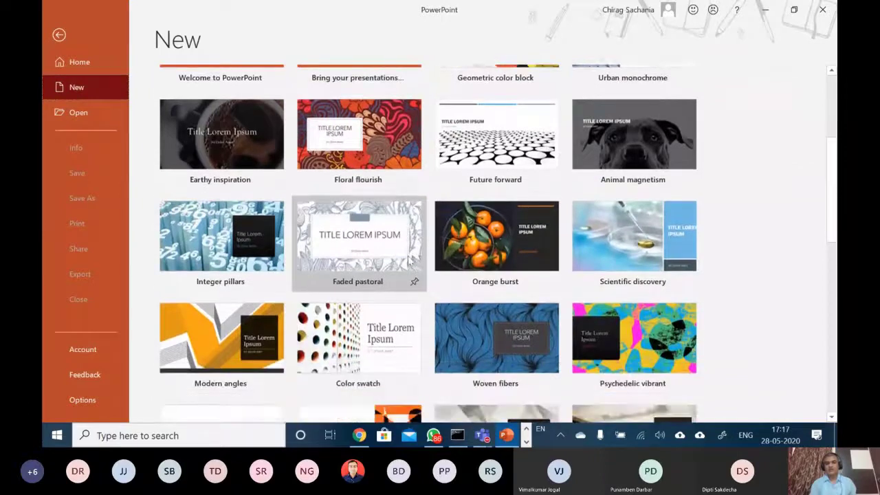
scroll(407, 259, up, 10)
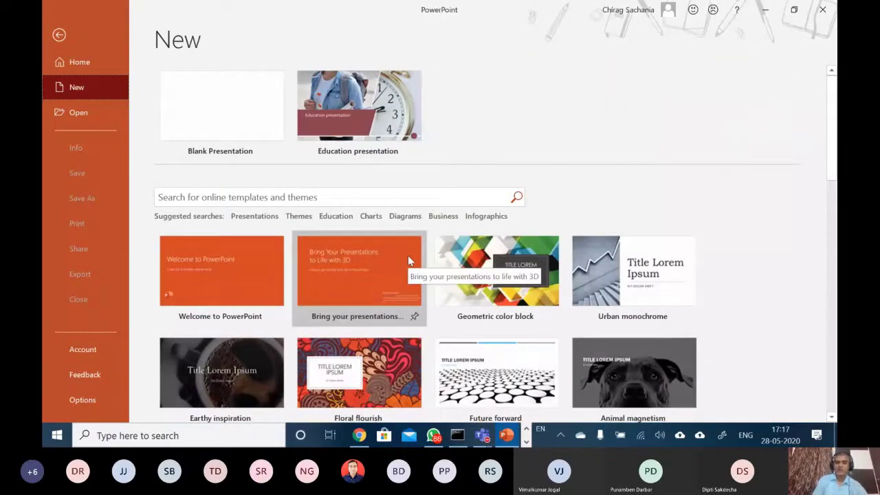
click(217, 123)
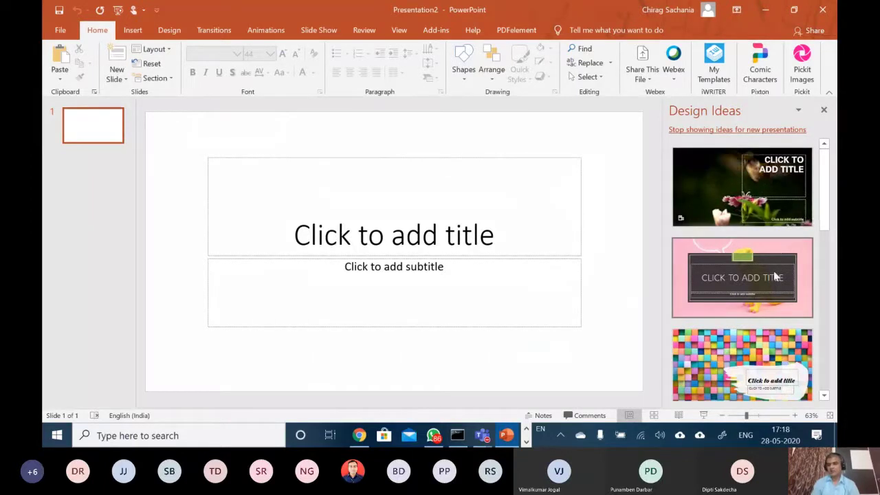
- Browse the Design Ideas suggestions and apply the first hummingbird-and-flower video design to the title slide
scroll(775, 275, down, 1)
scroll(775, 275, down, 1)
scroll(775, 275, down, 2)
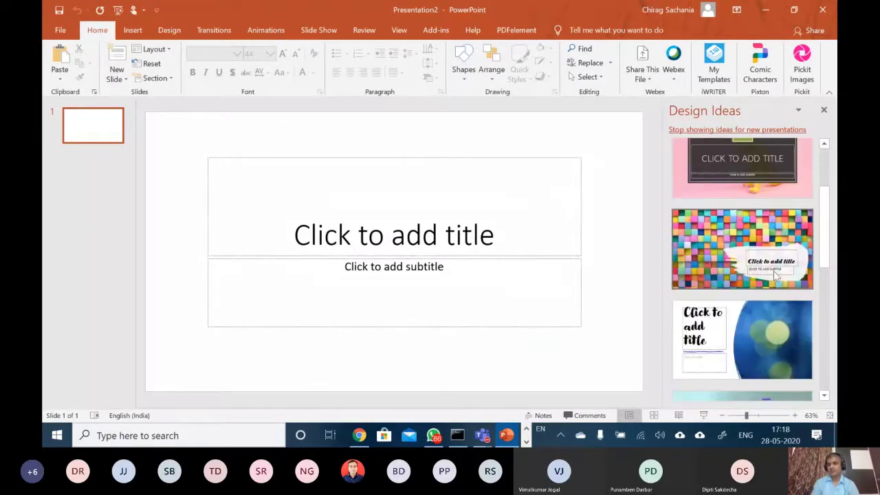
scroll(775, 275, down, 4)
scroll(775, 274, down, 2)
scroll(774, 276, down, 5)
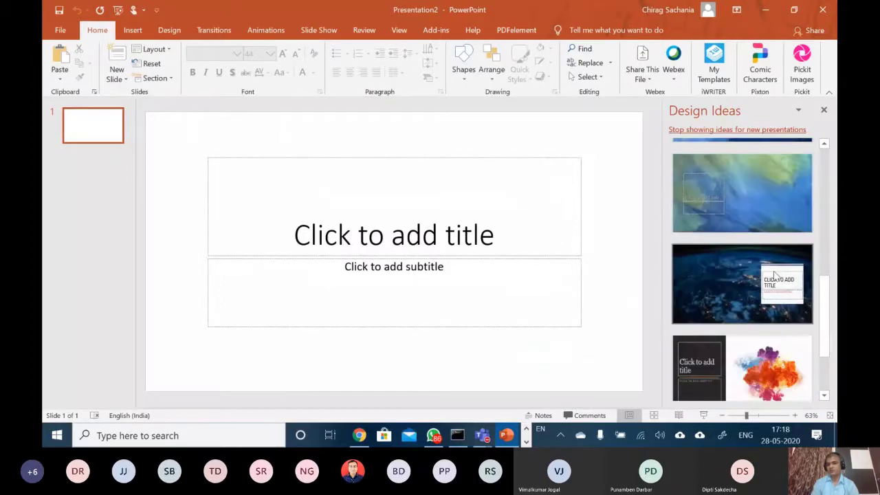
scroll(775, 275, down, 1)
scroll(774, 275, down, 1)
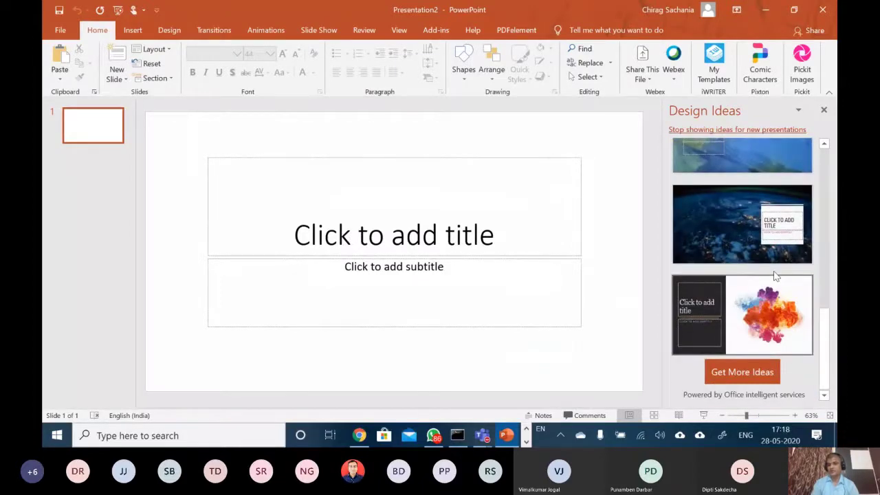
scroll(773, 275, up, 5)
scroll(773, 276, up, 2)
scroll(773, 276, up, 3)
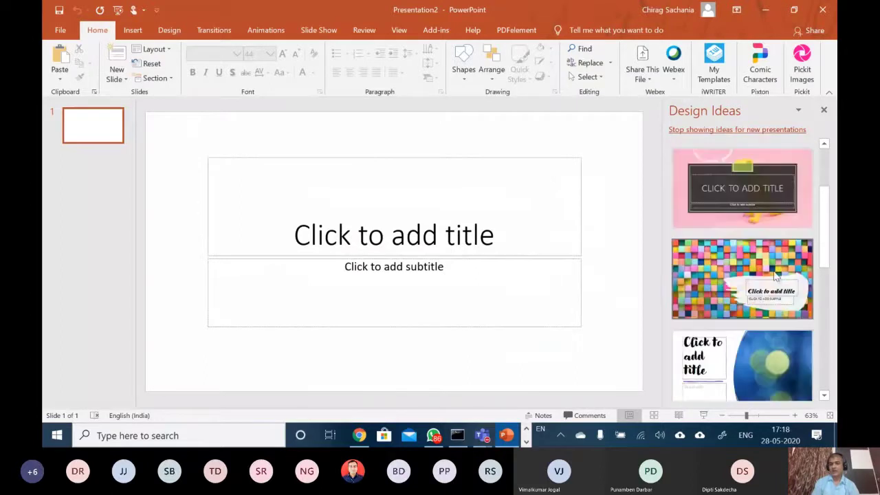
scroll(774, 276, up, 3)
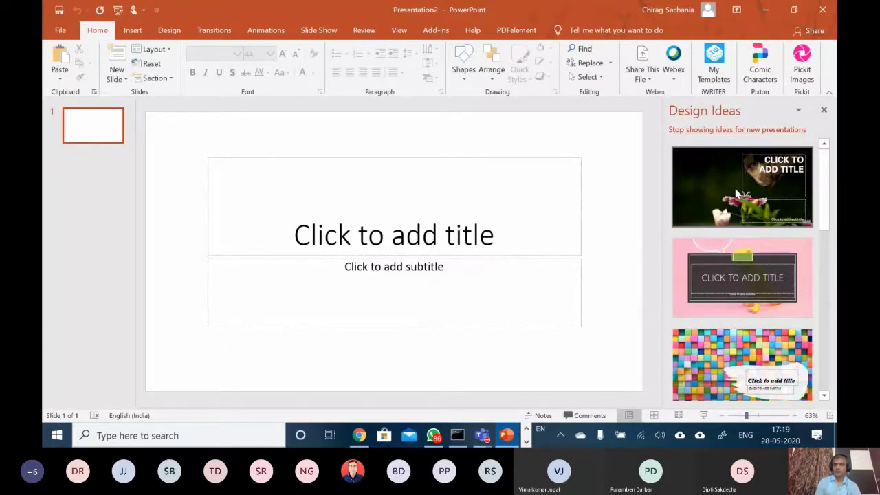
click(735, 197)
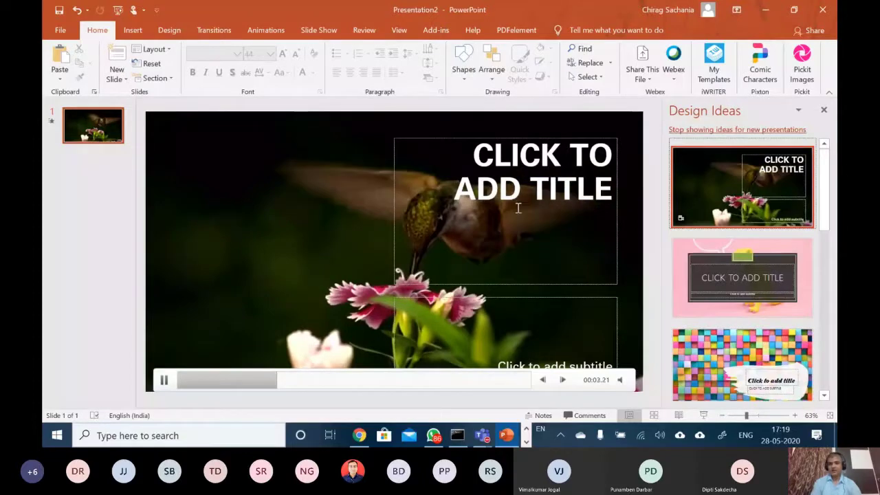
- Type the Gujarati title 'ફૂલોનો રસ ચૂસતા પક્ષીઓનો પરિચય' using Google Gujarati transliteration
click(533, 192)
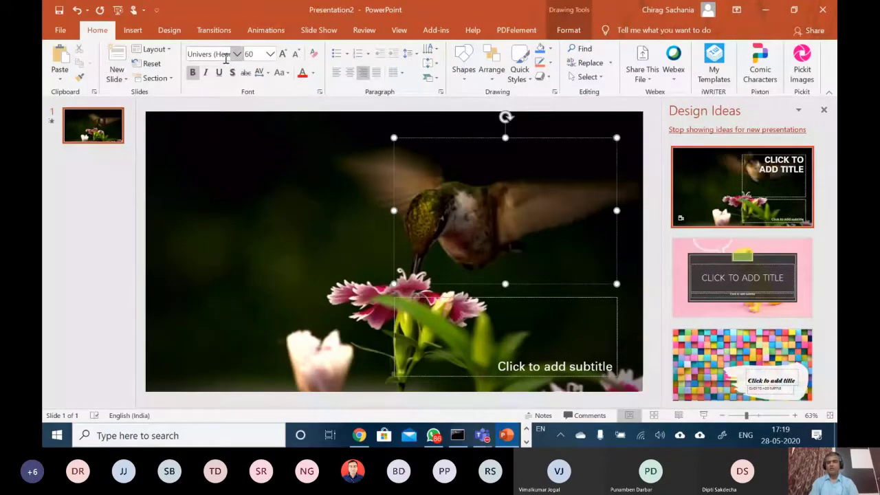
key(super+space)
key(super+space)
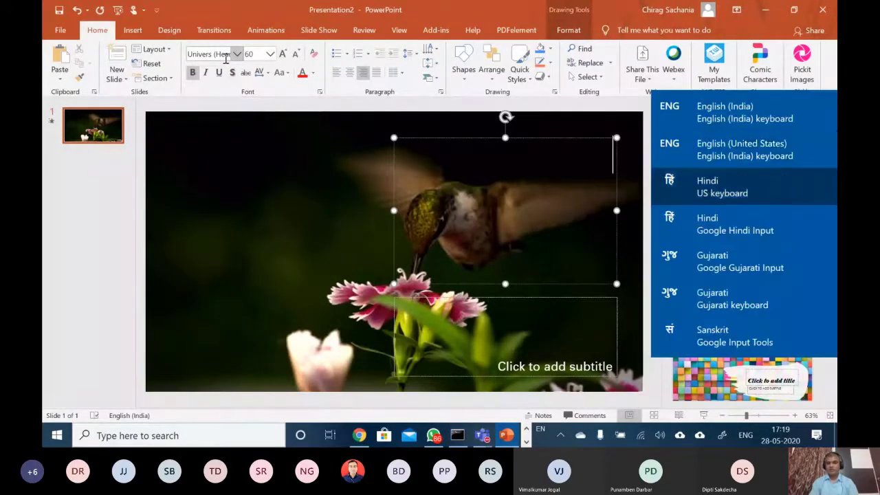
key(super+space)
key(super+space)
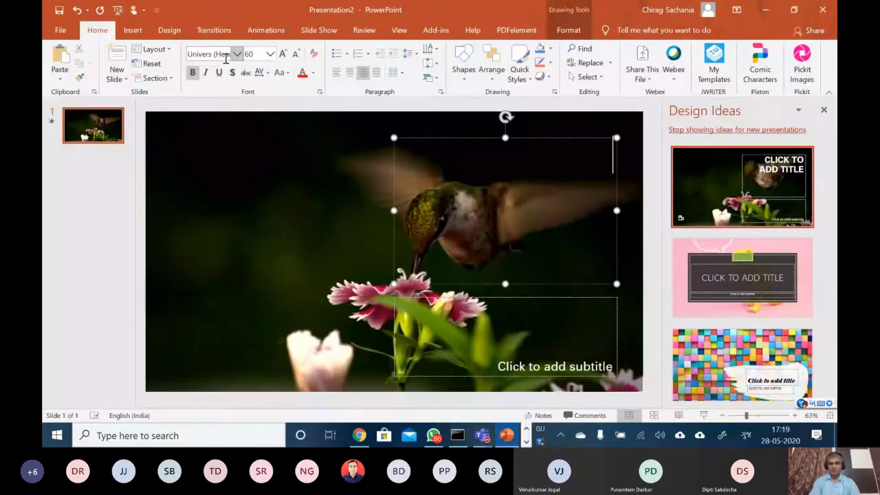
text(fulono ras)
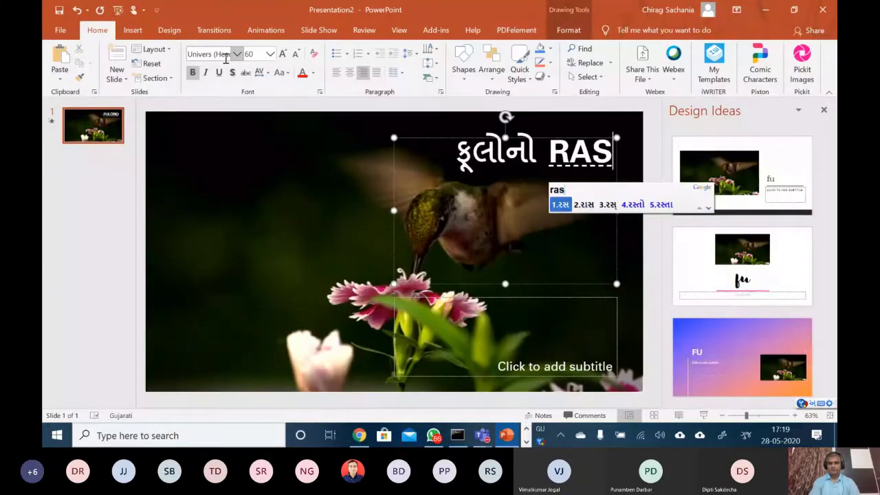
text( chusta)
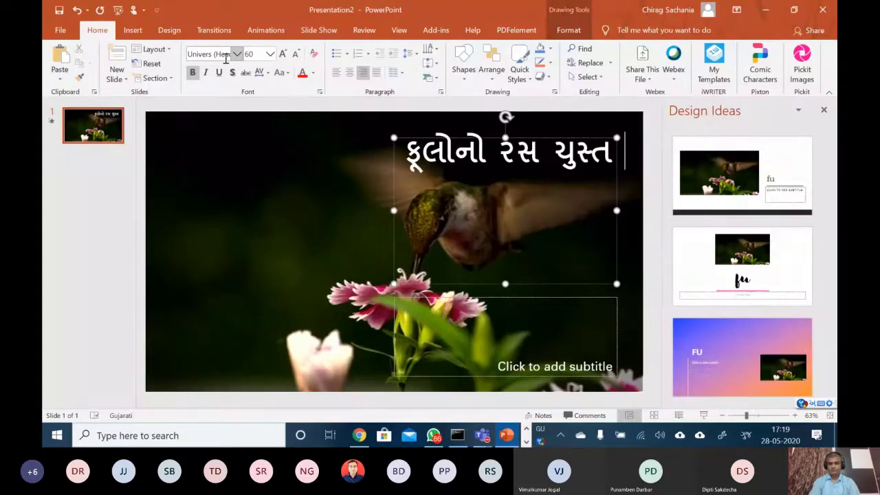
key(BackSpace)
key(BackSpace)
key(BackSpace)
key(BackSpace)
key(BackSpace)
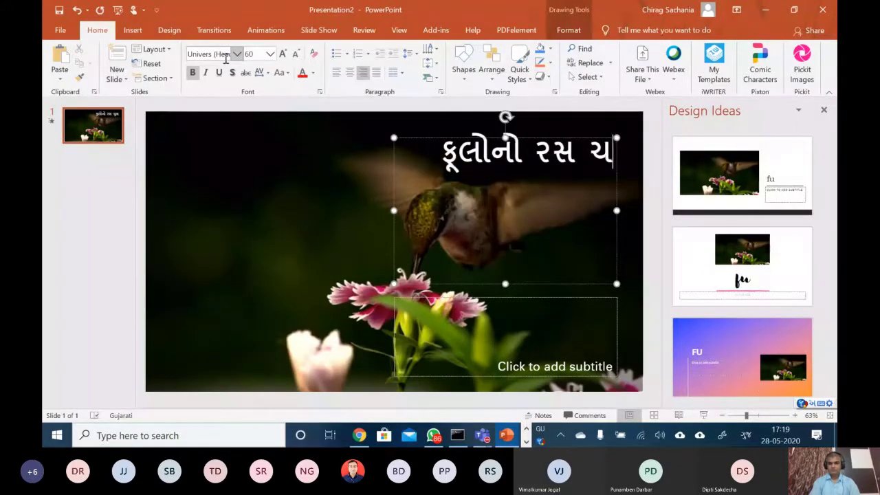
key(BackSpace)
key(BackSpace)
text(chusata )
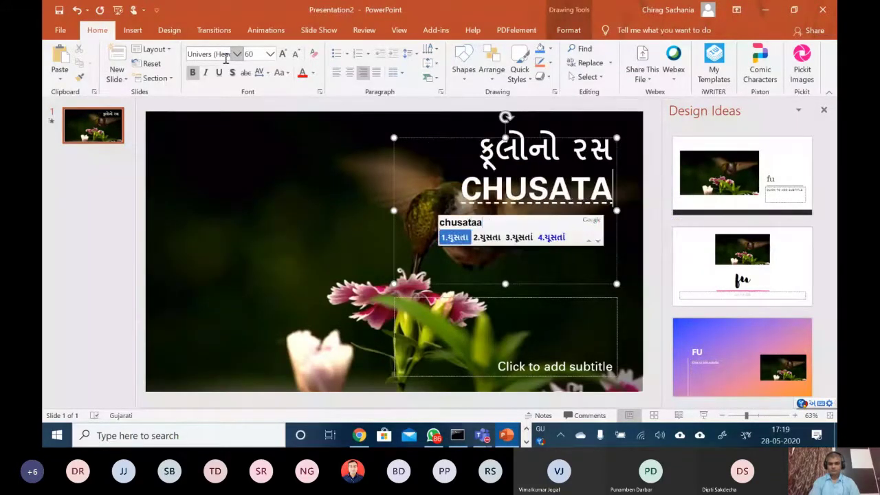
text(pakshio )
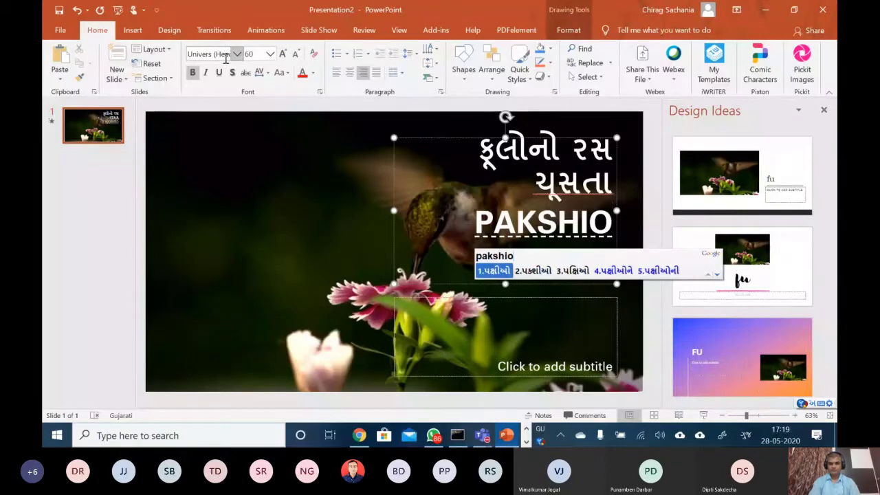
text(no pari)
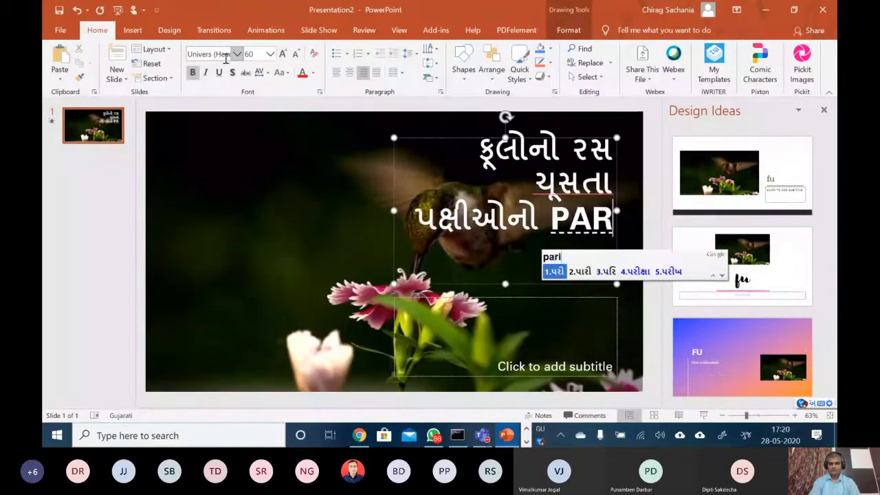
text(chay)
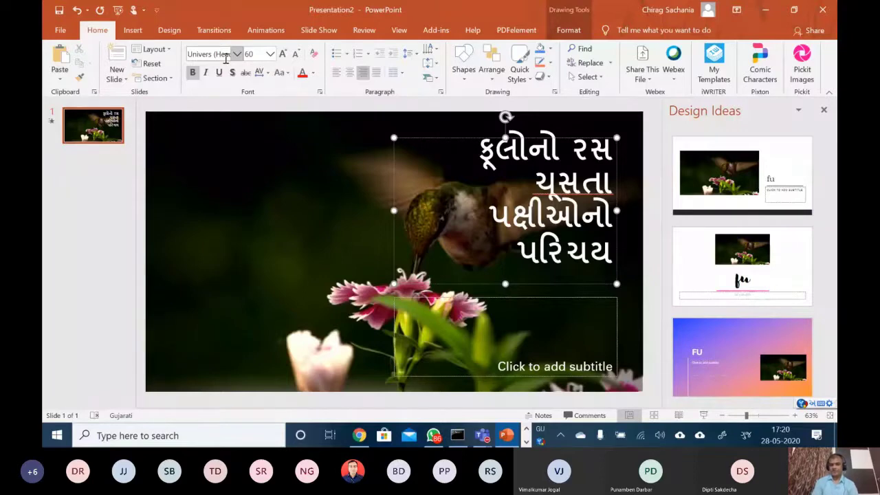
- Enter the subtitle 'હમીંગ બર્ડ' by transliterating 'haming bard'
click(589, 361)
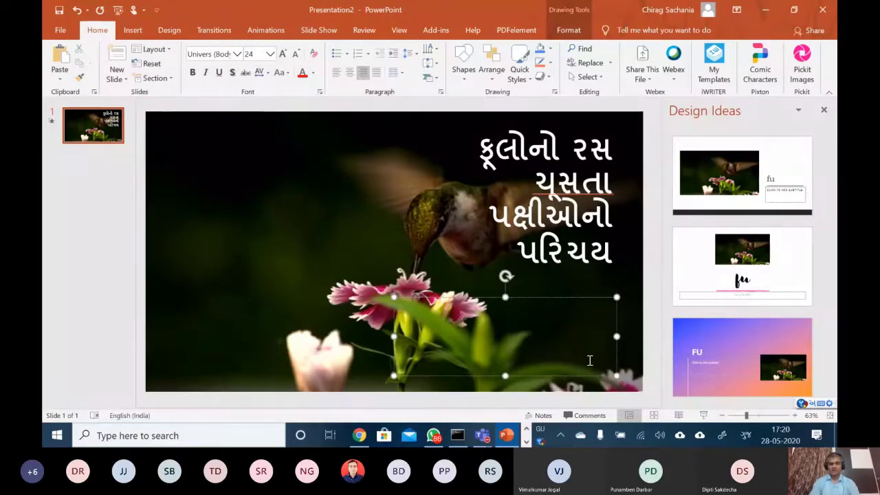
text(haming)
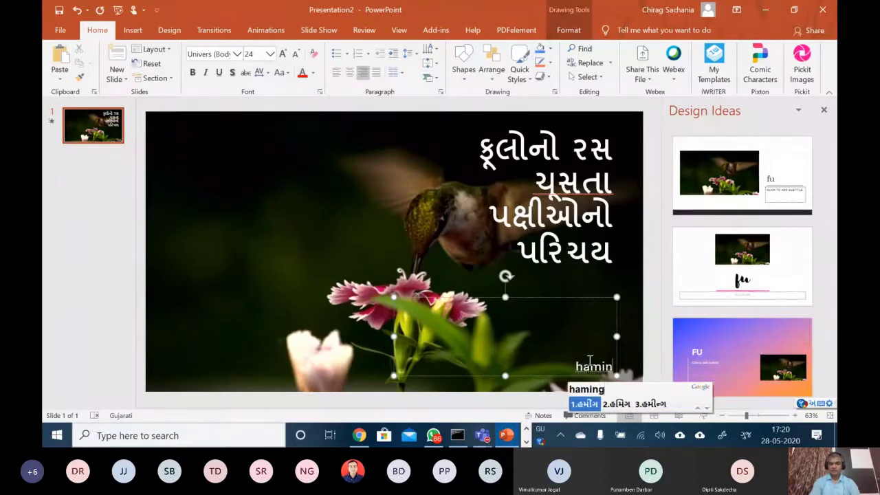
key(space)
text(bard)
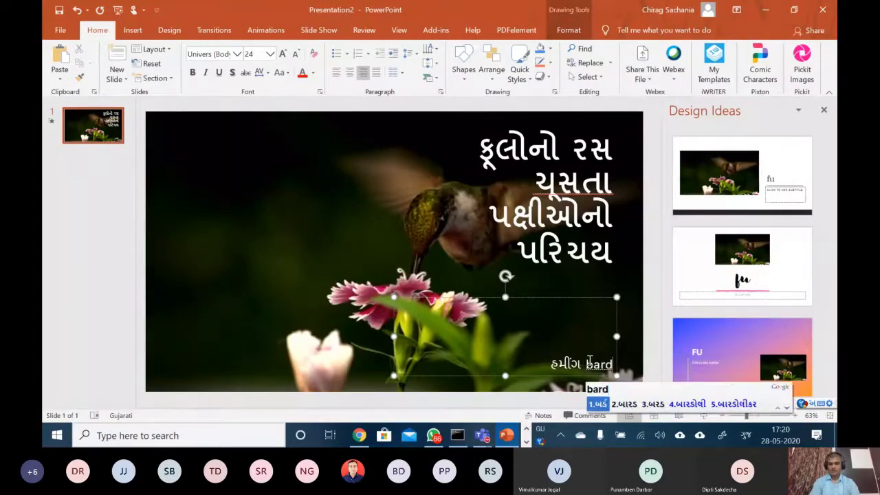
key(space)
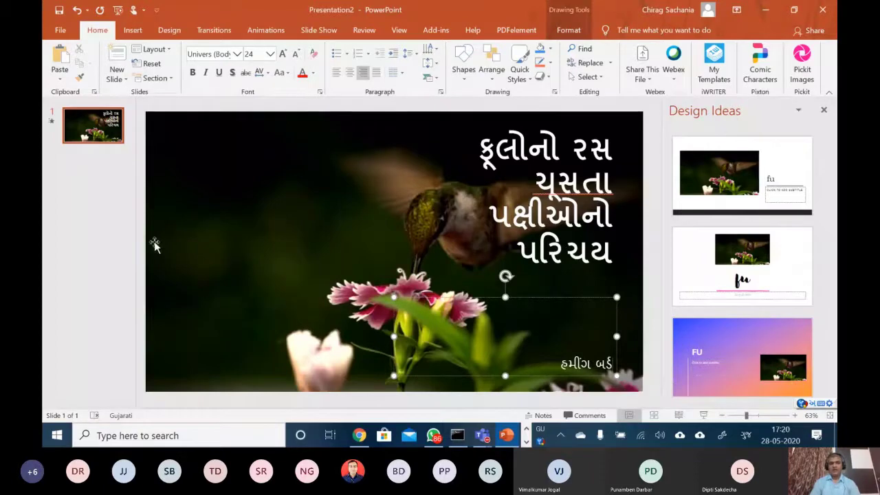
click(153, 244)
click(115, 242)
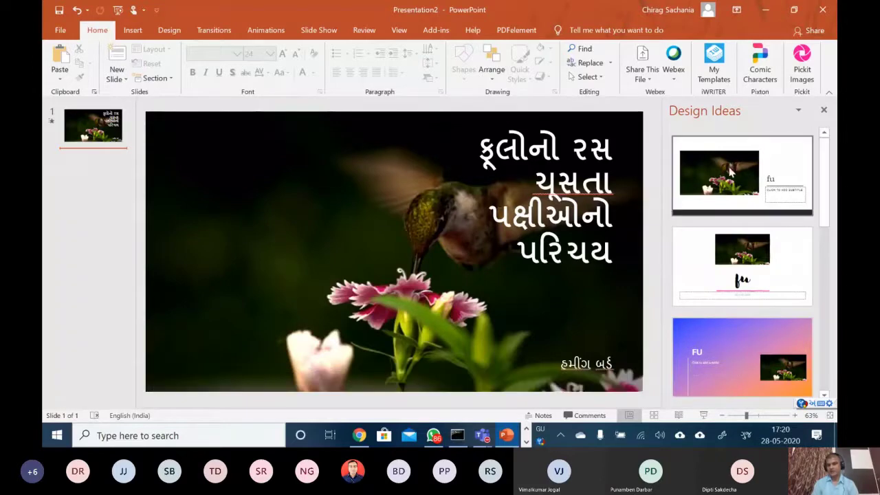
scroll(735, 292, down, 1)
scroll(735, 291, down, 1)
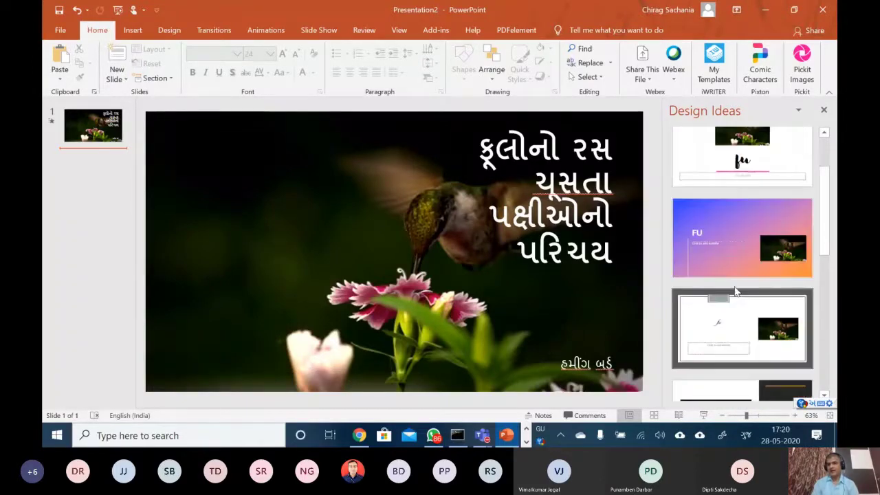
scroll(736, 292, down, 1)
scroll(735, 292, down, 1)
scroll(736, 291, down, 1)
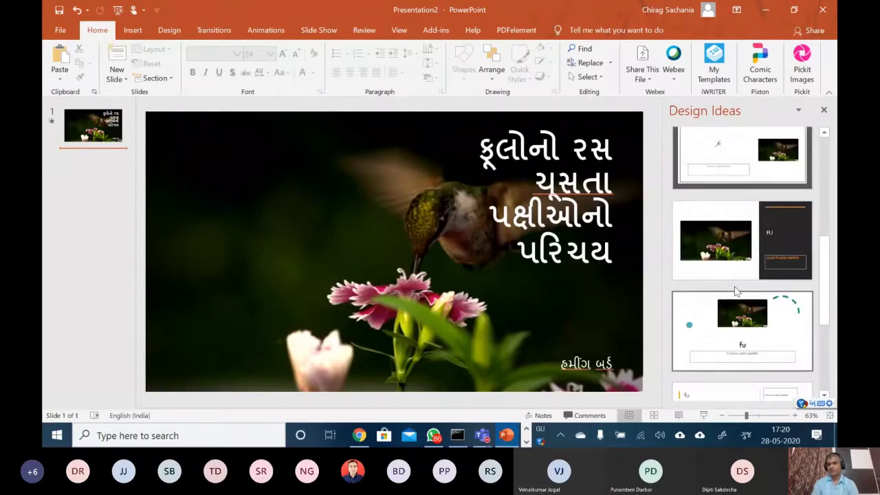
scroll(735, 291, down, 1)
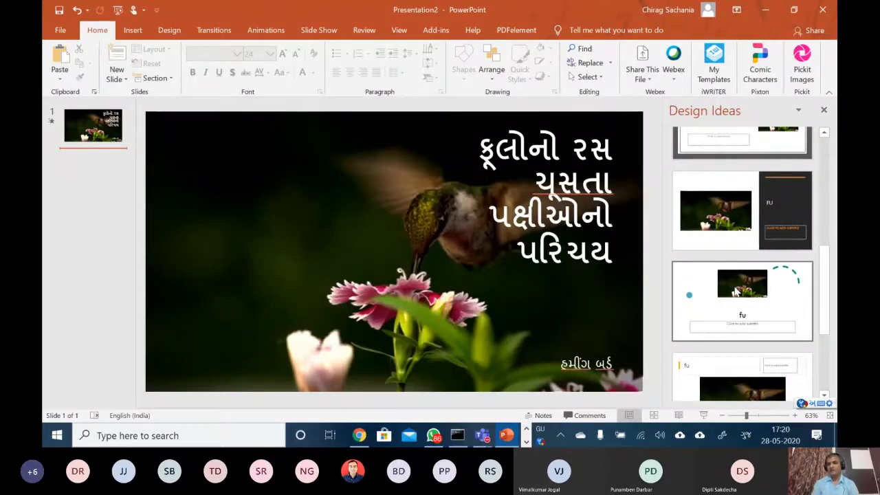
scroll(735, 291, down, 2)
scroll(735, 291, down, 1)
scroll(736, 292, down, 1)
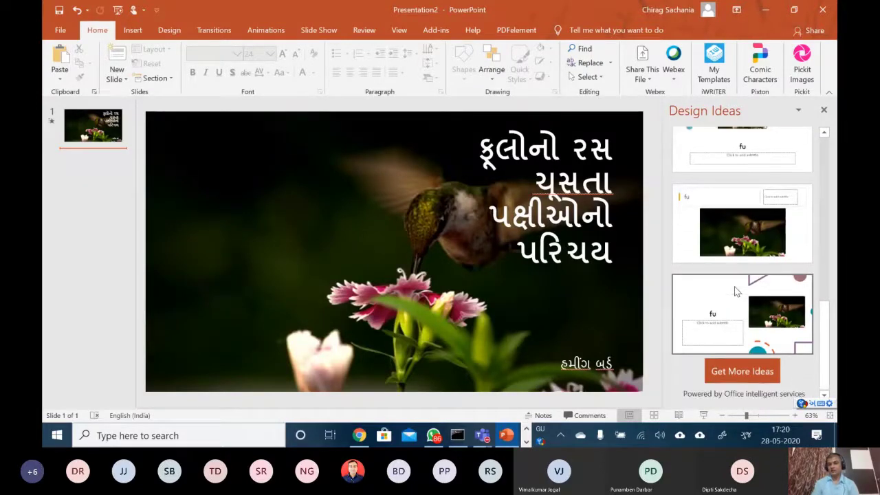
click(749, 382)
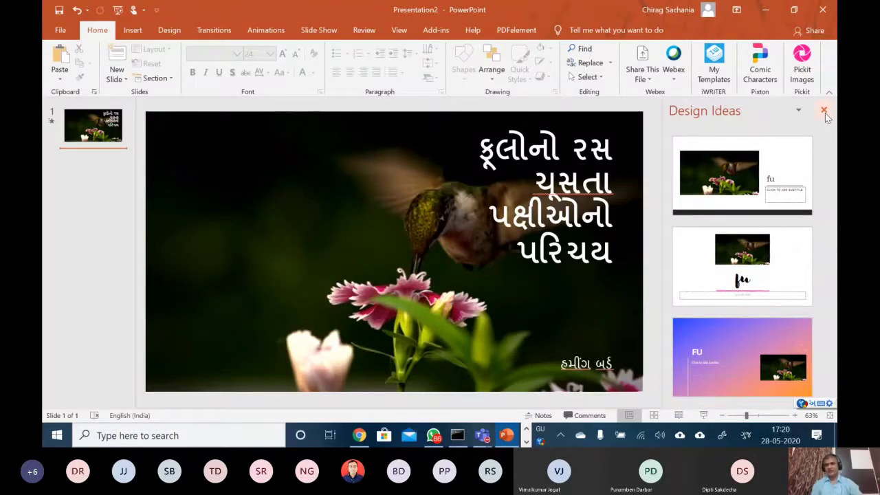
- Close Design Ideas, create a new blank presentation (Presentation3), and hide its design suggestions too
click(824, 112)
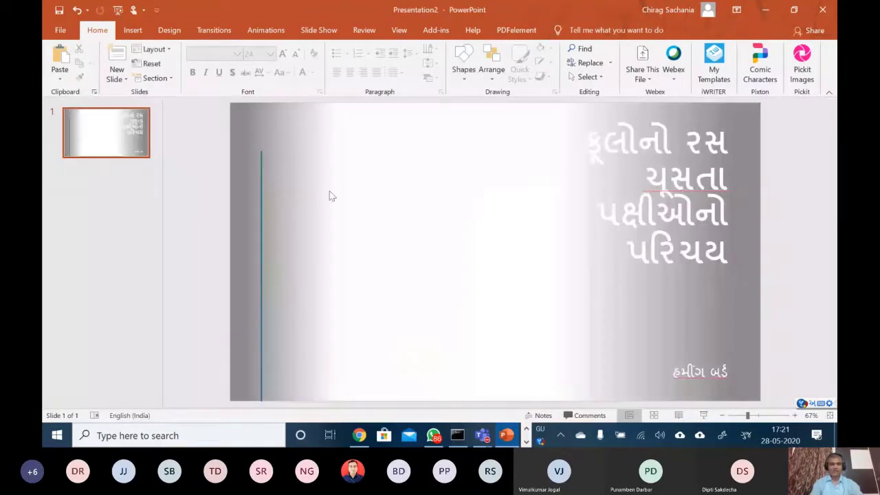
click(62, 30)
click(77, 87)
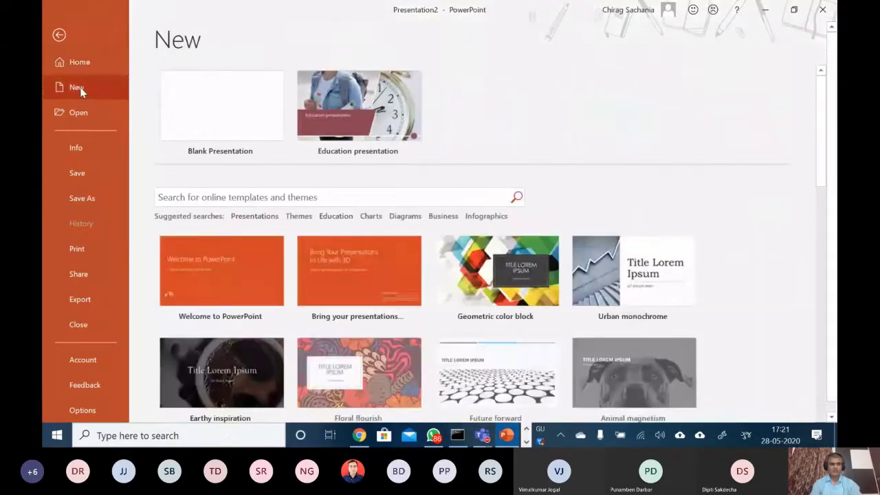
click(211, 109)
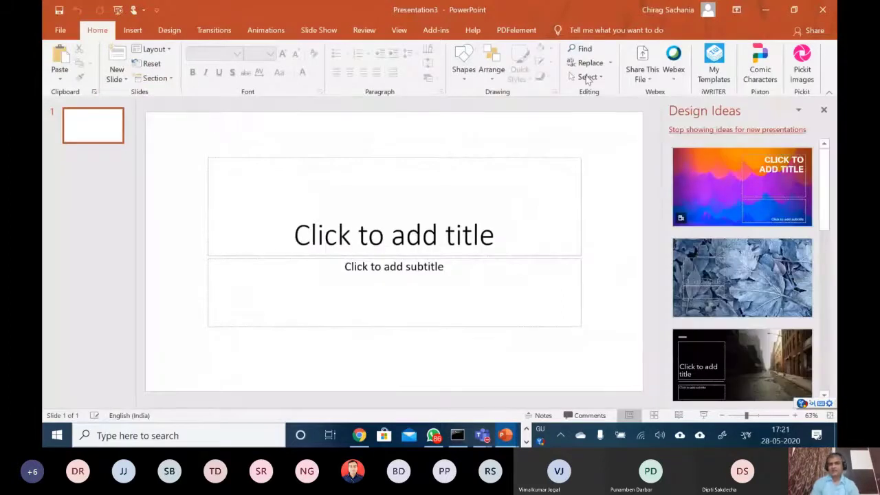
click(824, 110)
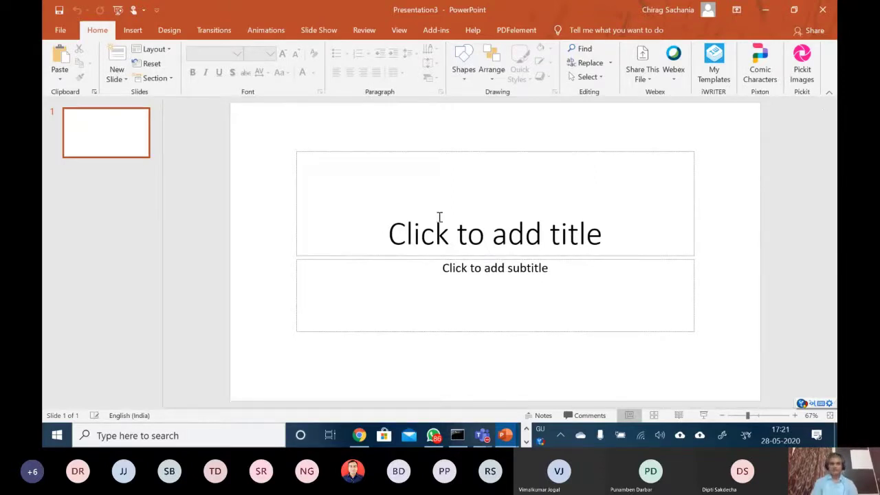
- Type the title 'Welcome Eduworld' and subtitle 'Education for Bright Future' above the presenter's name
click(531, 227)
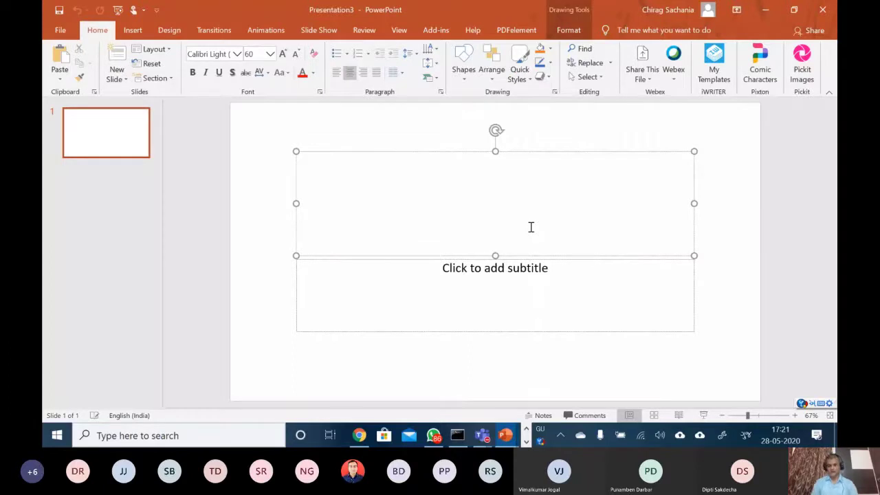
text(W)
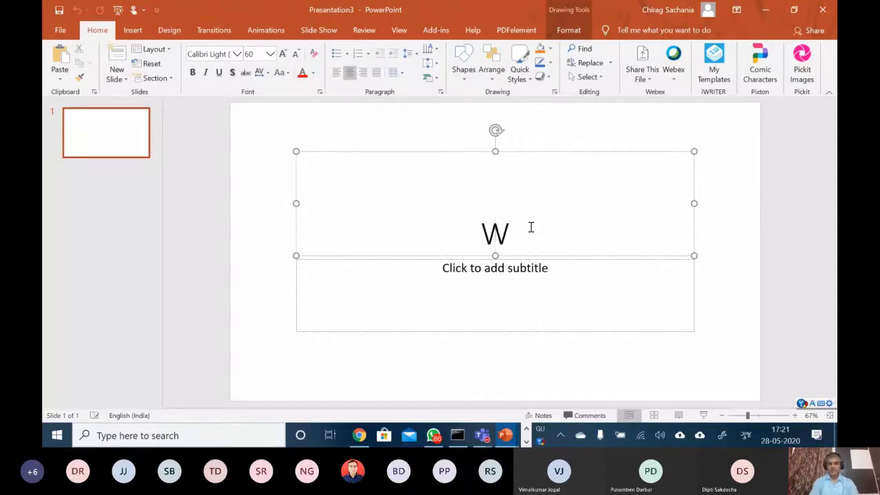
text(elcome )
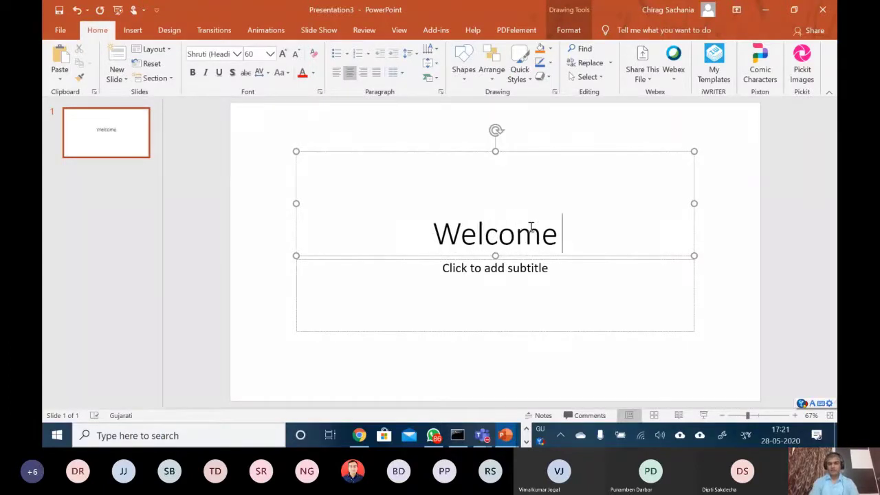
text(Eduworld)
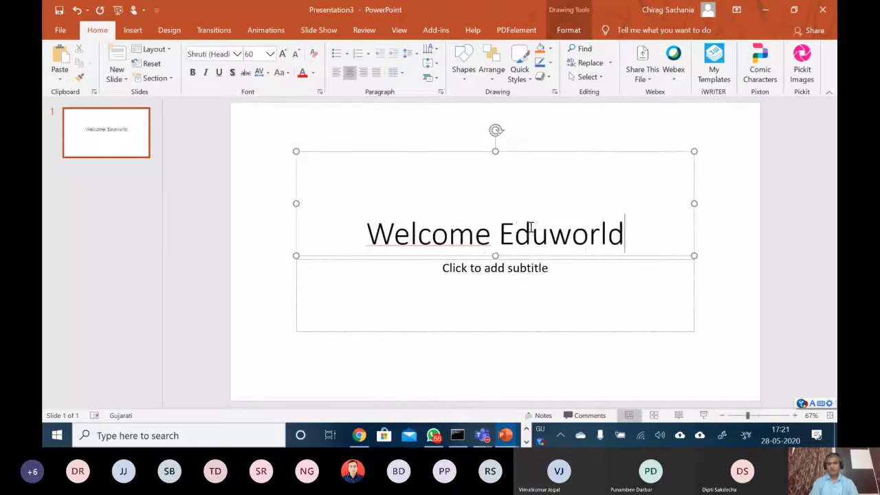
click(544, 276)
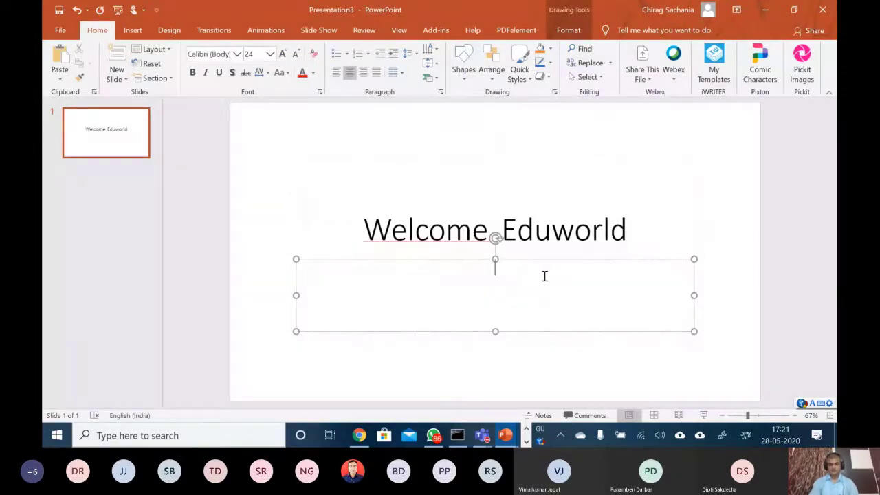
text(Chirag Sa)
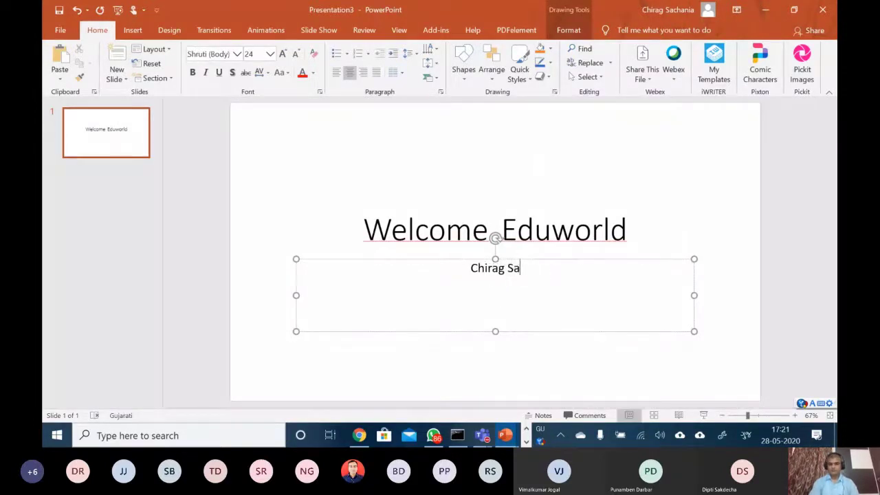
text(chania)
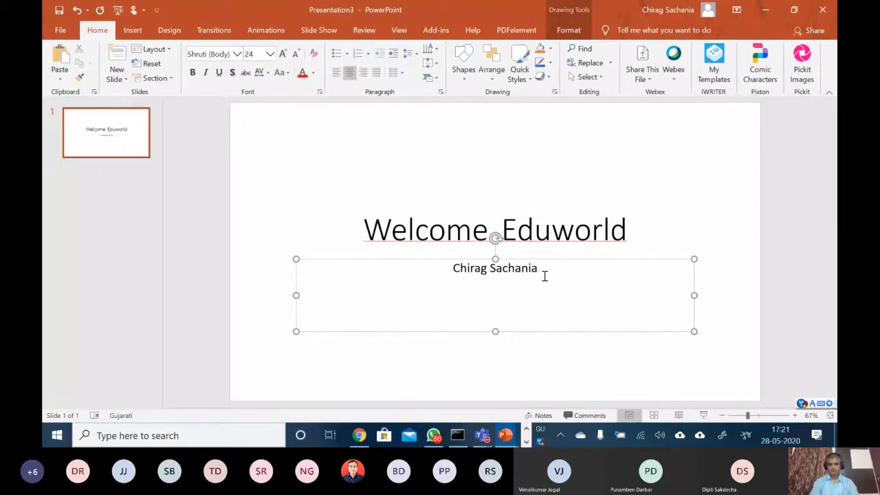
key(Return)
key(Up)
text(Edu)
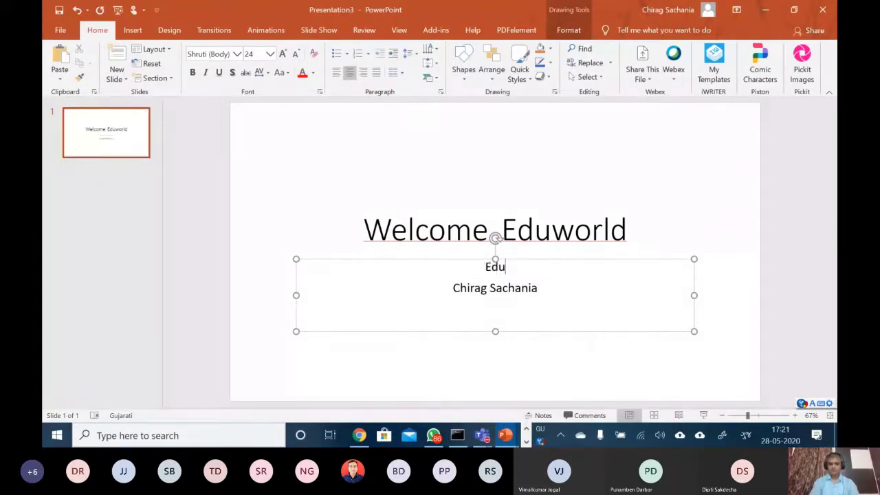
text(cation for Br)
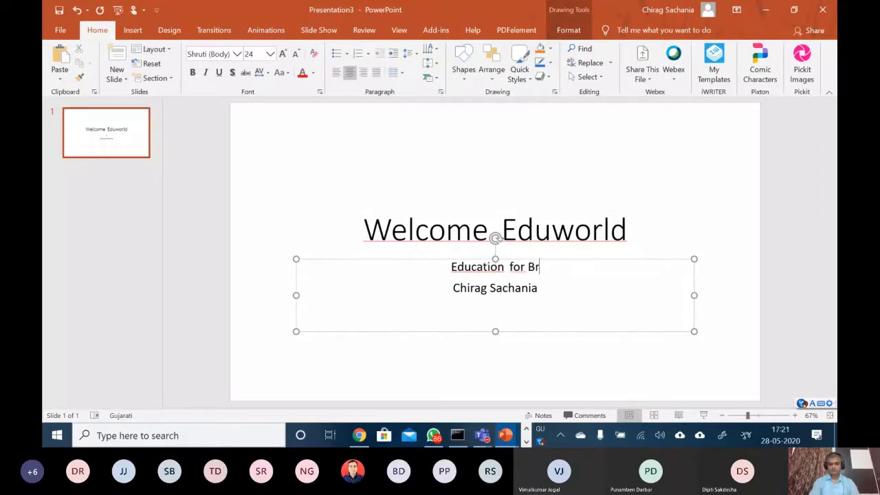
text(ight Future)
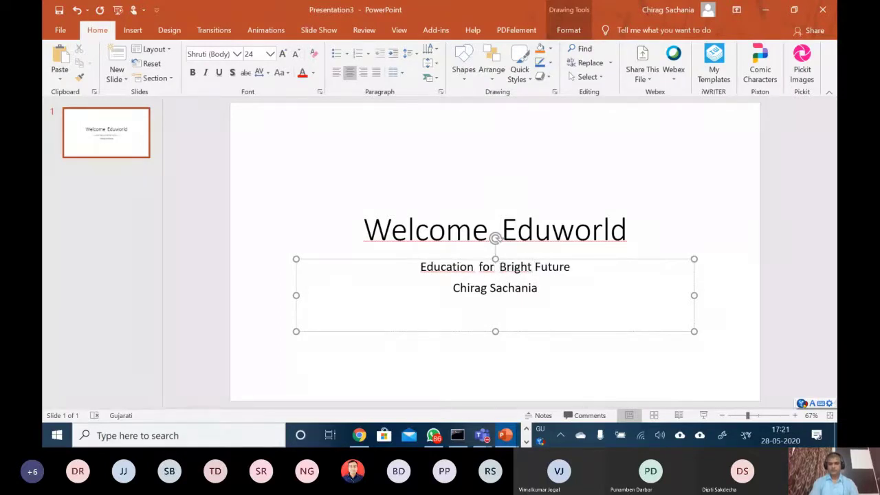
click(287, 188)
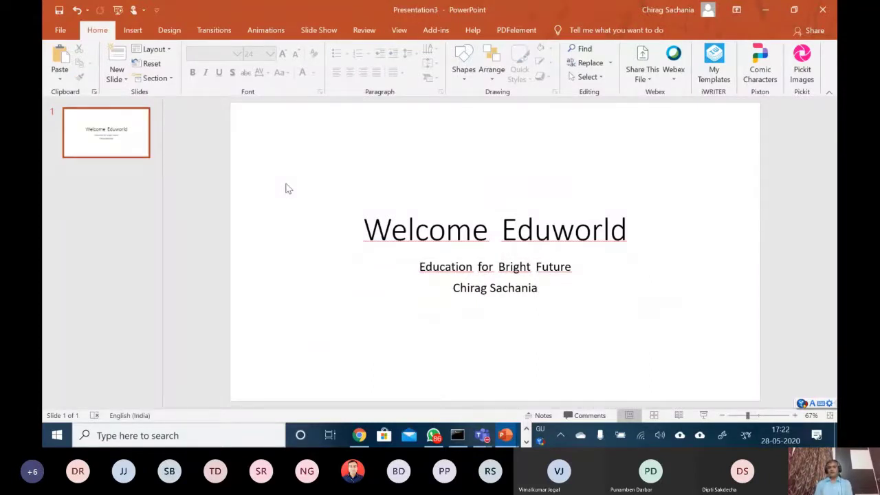
key(F5)
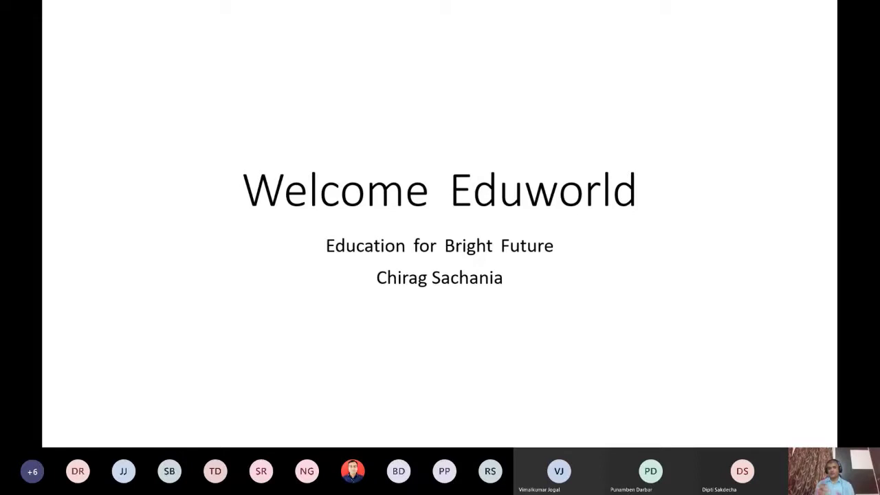
key(Escape)
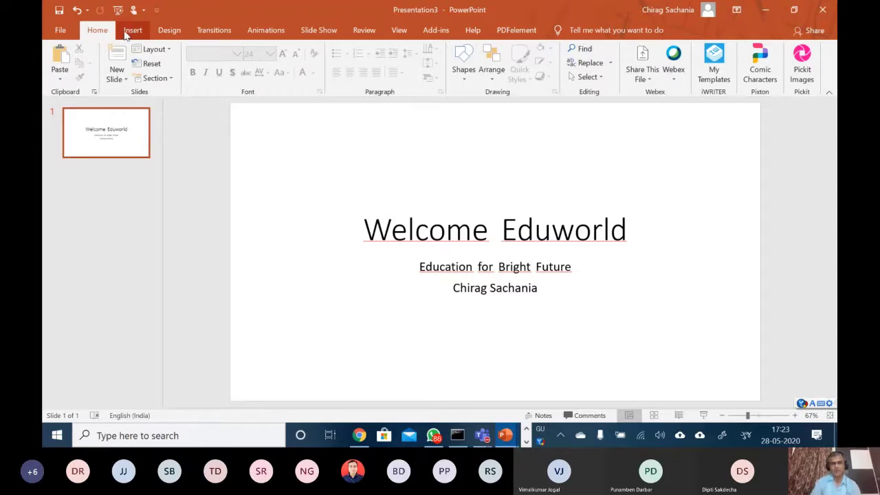
- Insert a picture from this device, choosing 00 Power Point_Session 1.png in the Powerpoint folder
click(126, 35)
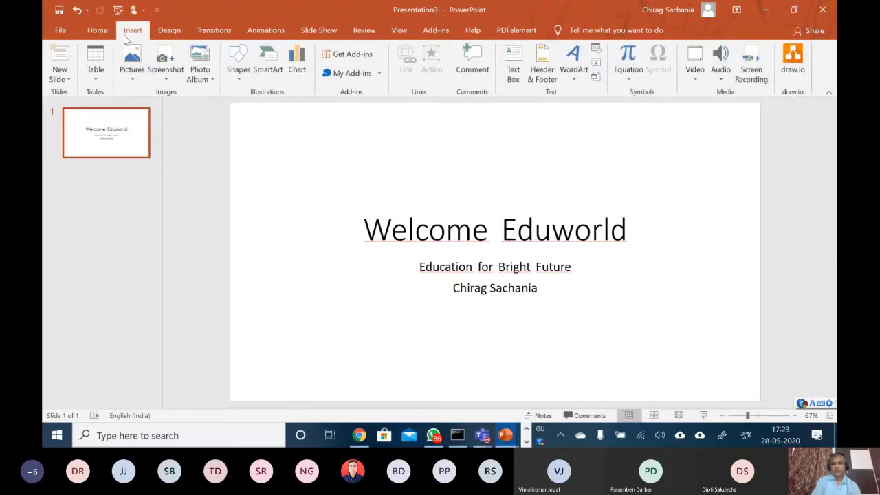
click(136, 76)
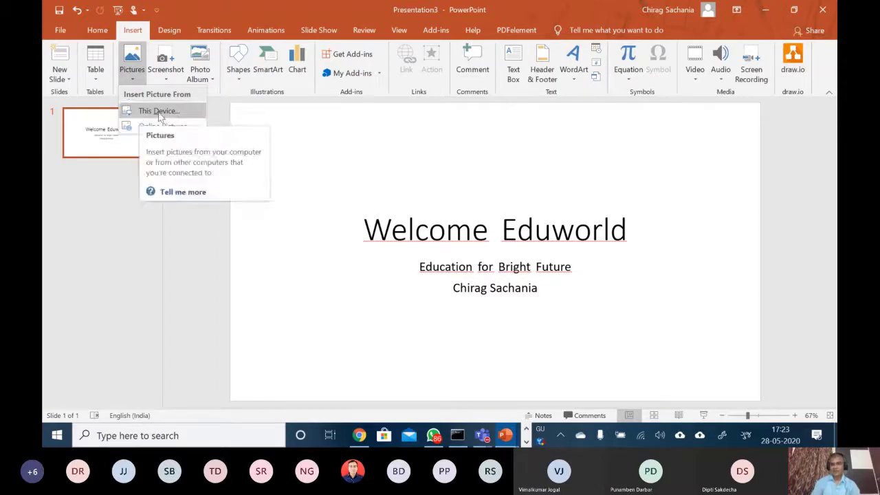
click(175, 111)
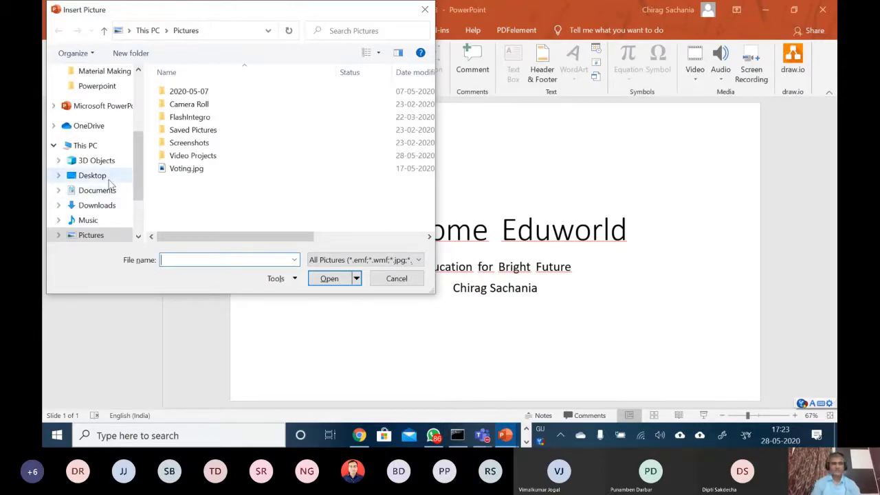
scroll(108, 182, up, 1)
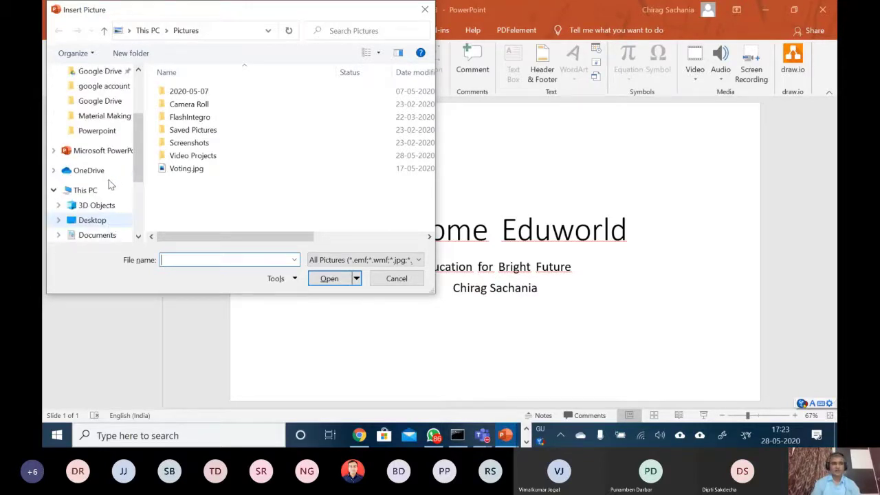
click(93, 137)
click(183, 121)
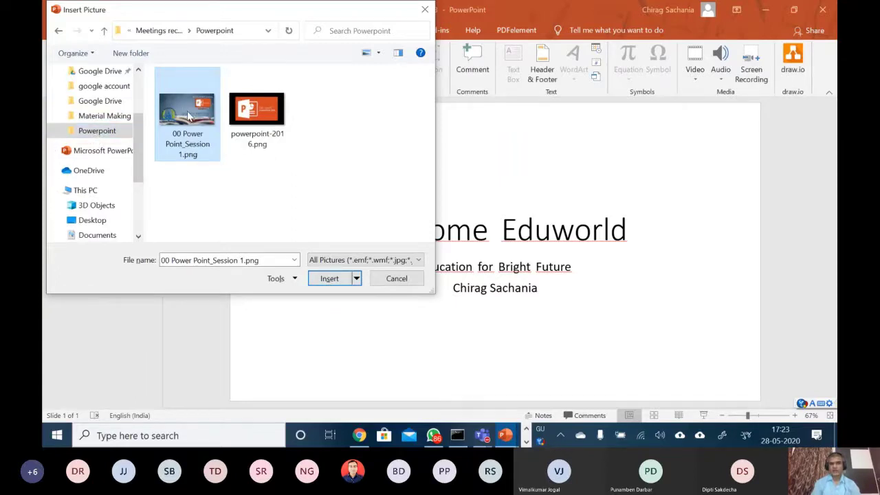
- Place 00 Power Point_Session 1.png on the slide and preview it as a slide show
click(336, 282)
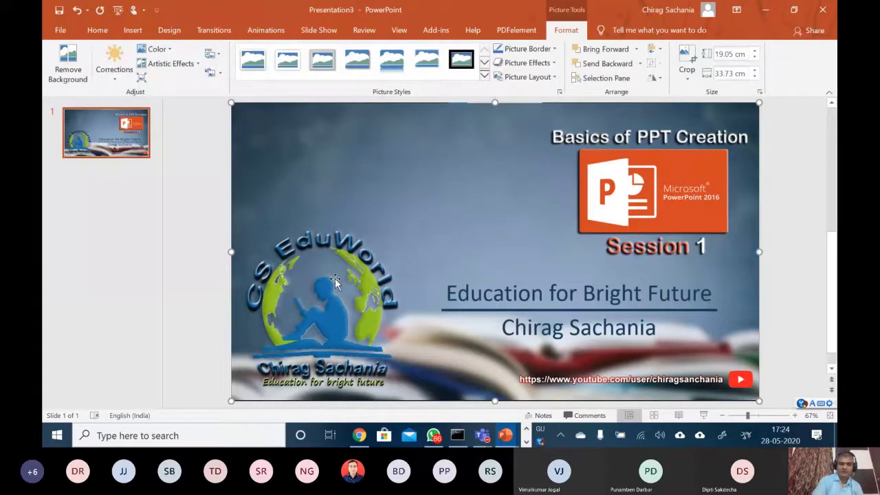
key(F5)
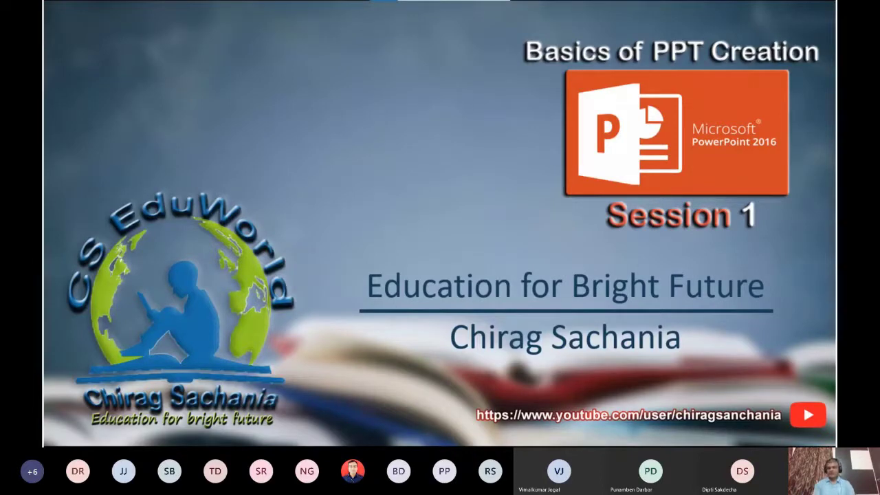
key(Right)
key(Right)
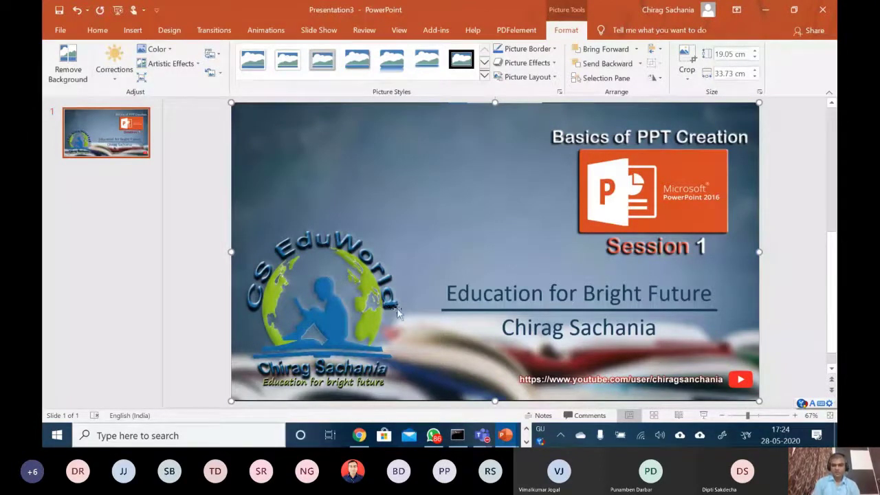
- Delete the inserted session image and start inserting a new picture from this device
key(Delete)
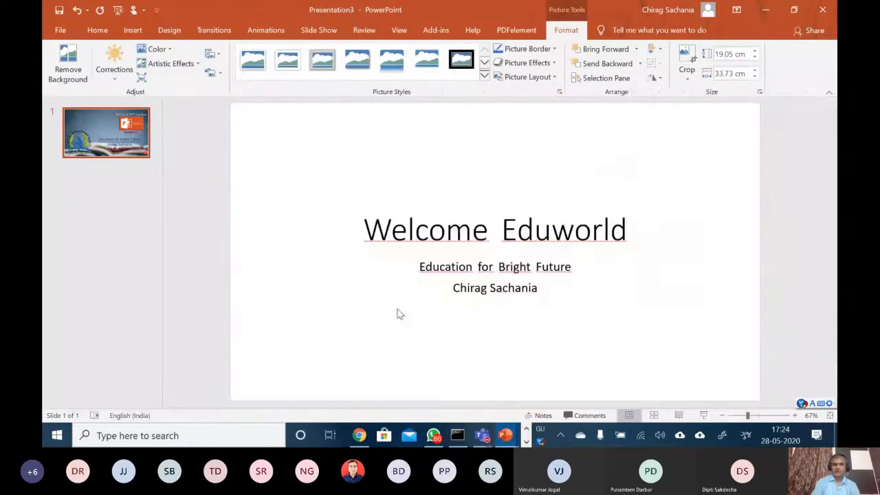
click(132, 31)
click(135, 74)
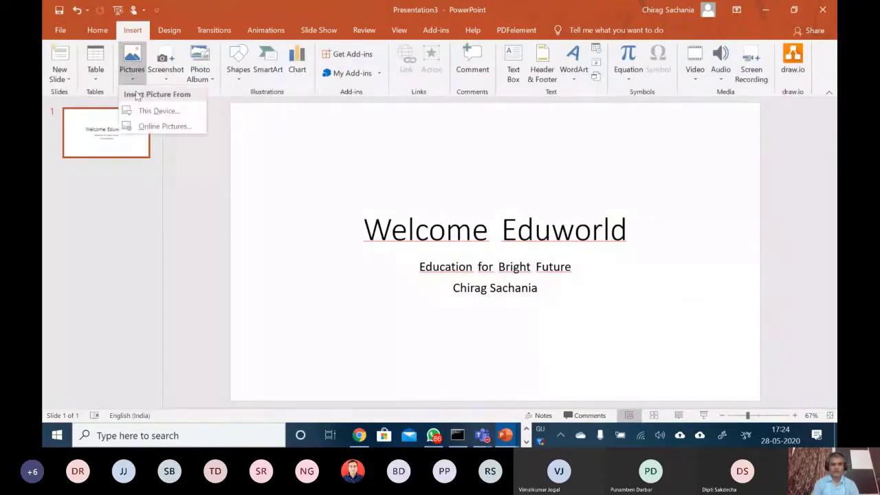
click(143, 113)
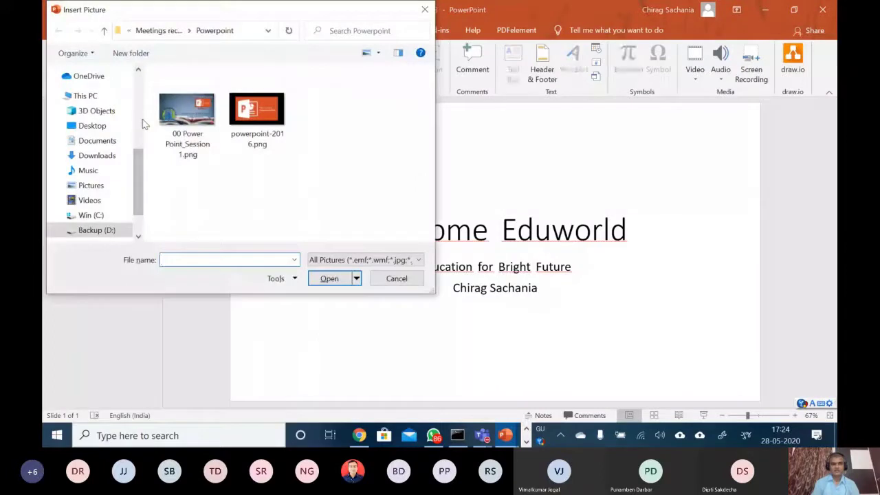
- Browse Backup (D:) into the Educational folder and then its EduWorld subfolder
scroll(110, 160, down, 1)
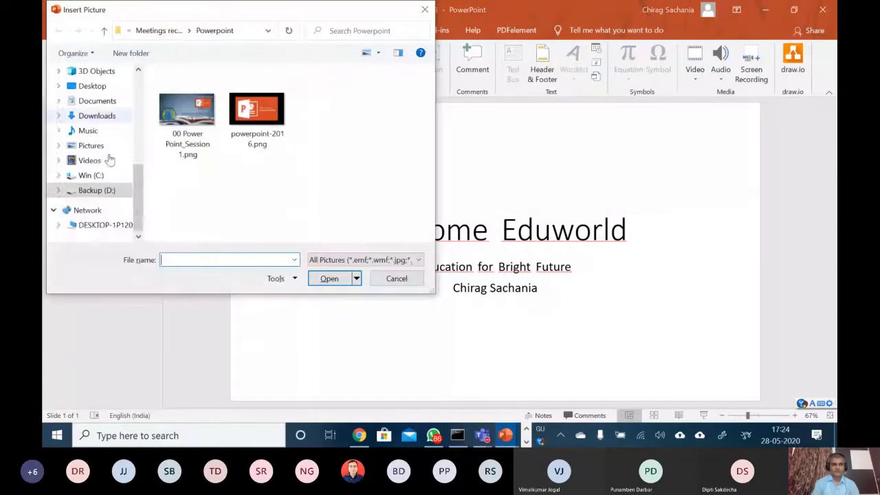
click(96, 190)
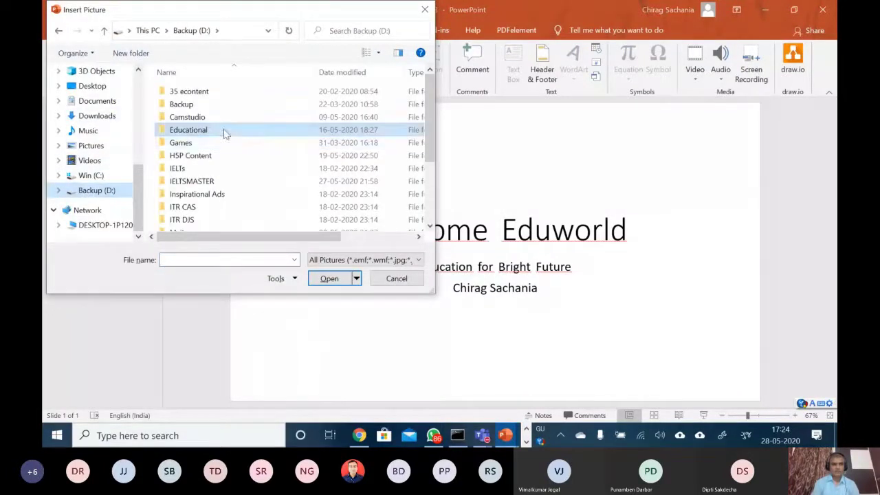
scroll(224, 137, down, 1)
scroll(223, 135, down, 2)
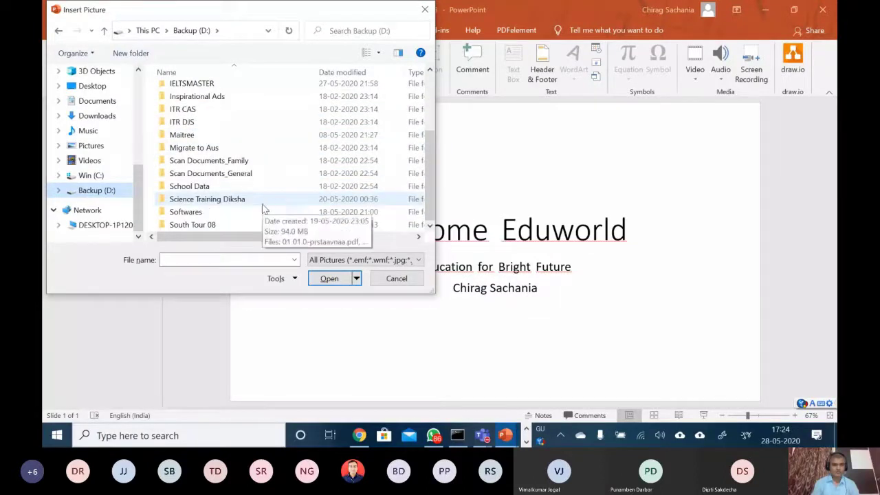
scroll(268, 207, up, 3)
click(194, 131)
double_click(194, 132)
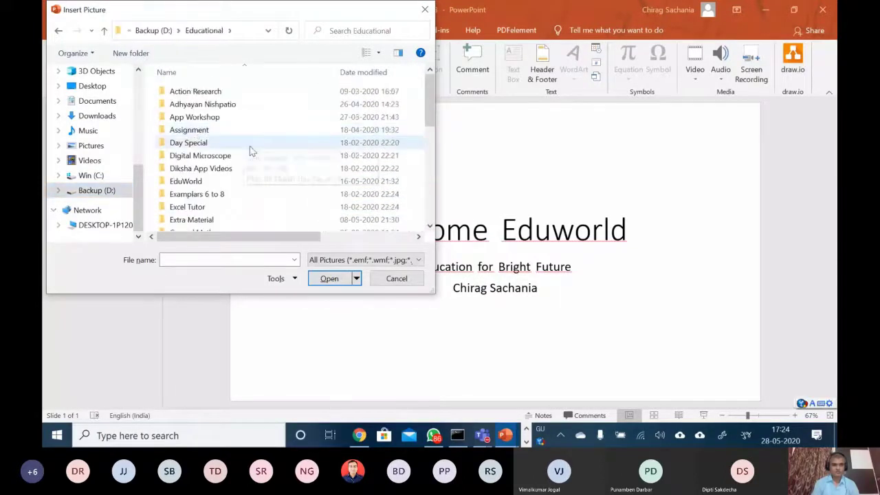
scroll(250, 150, down, 2)
scroll(249, 149, down, 3)
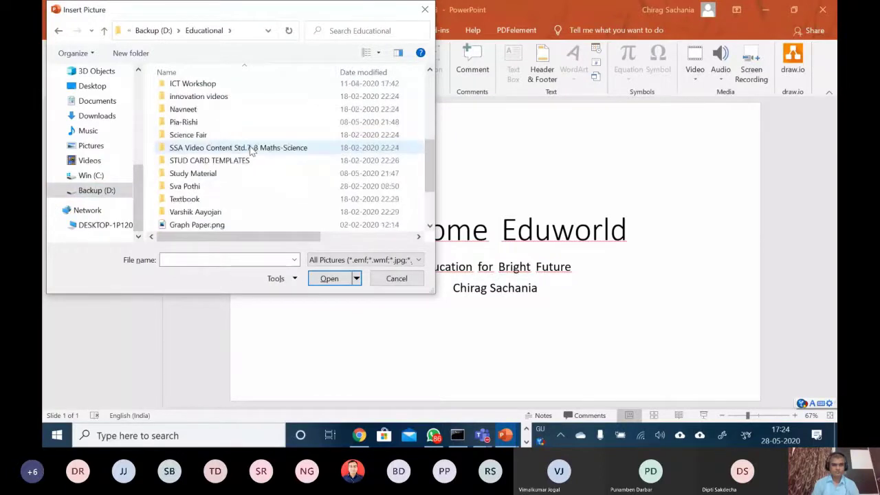
scroll(253, 162, up, 5)
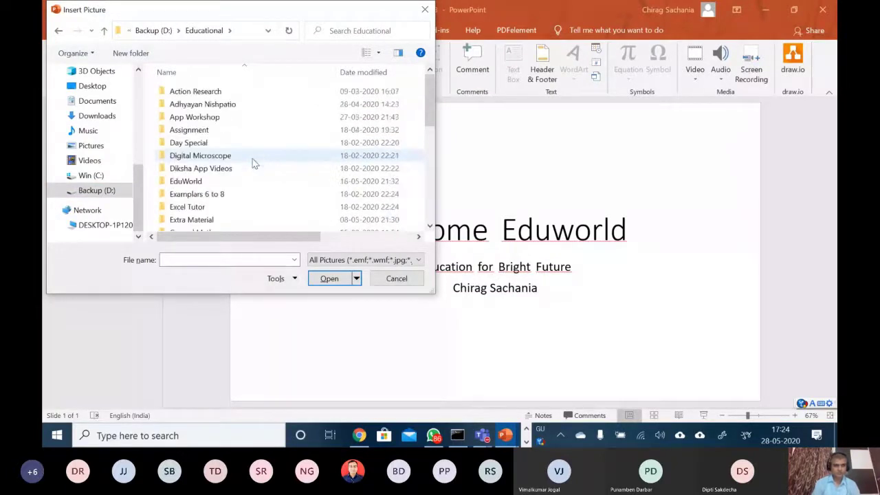
double_click(232, 181)
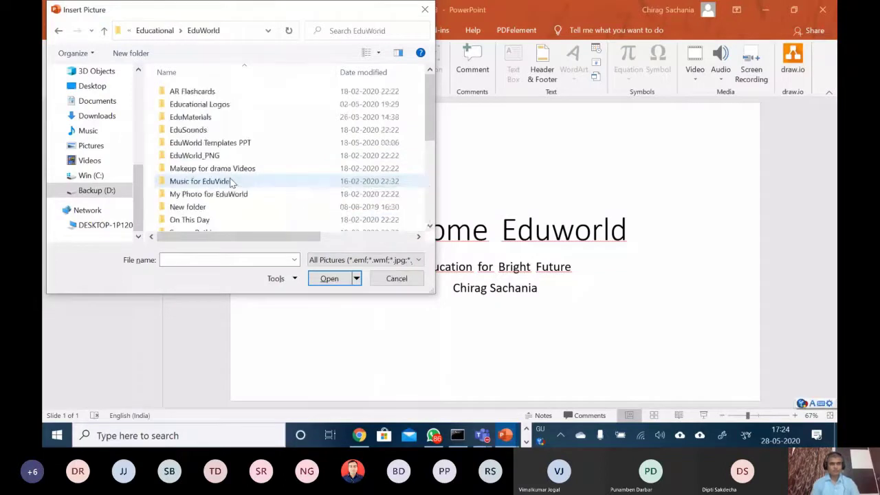
scroll(232, 182, down, 1)
scroll(232, 182, down, 1)
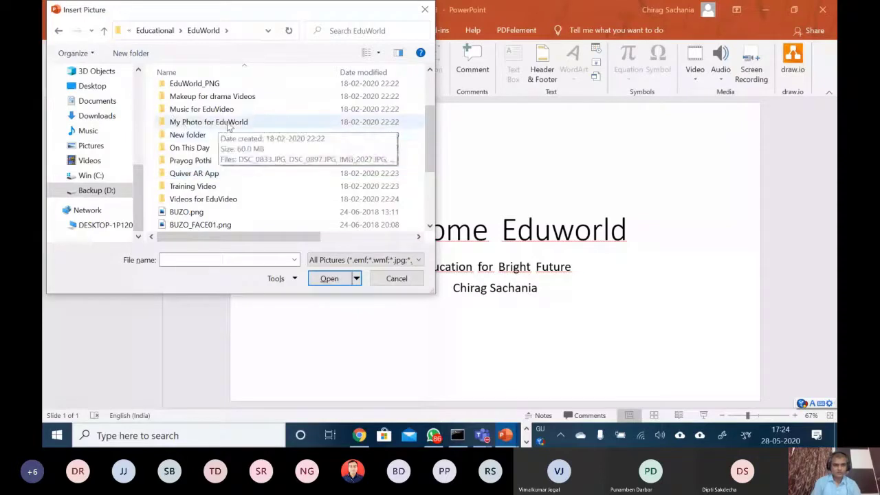
- Look inside the EduWorld Templates PPT and EduMaterials folders for the image
click(236, 192)
key(Up)
key(Up)
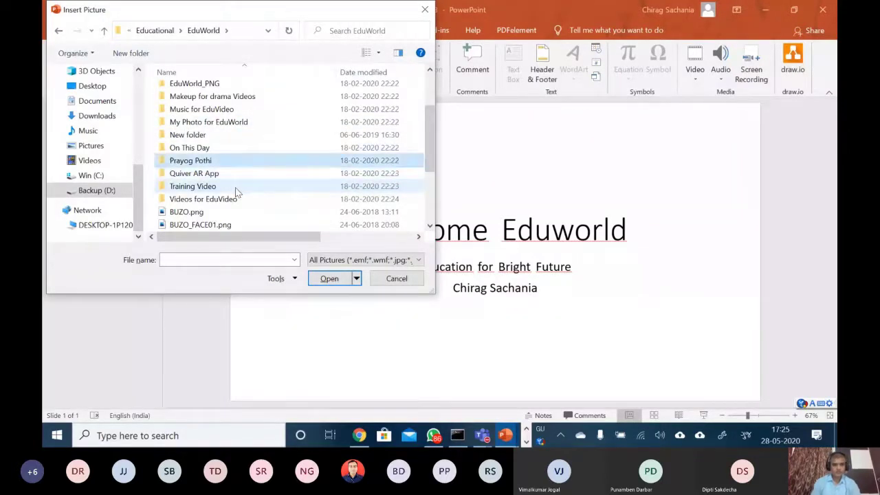
key(Up)
key(Up)
key(Up)
key(Up)
key(Up)
key(Up)
key(Up)
key(Up)
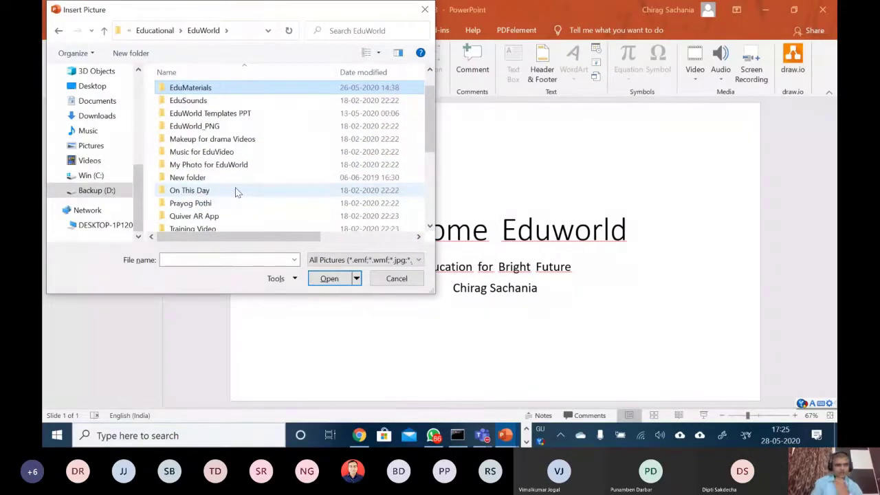
key(Down)
key(Down)
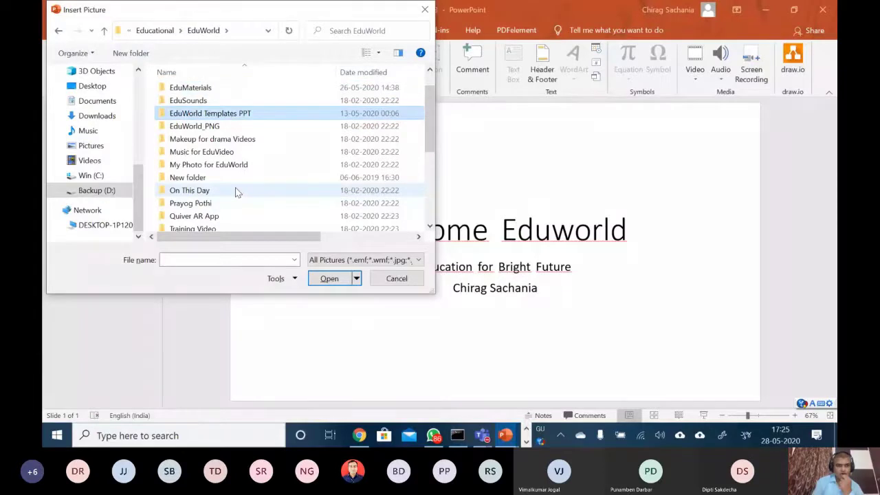
key(Return)
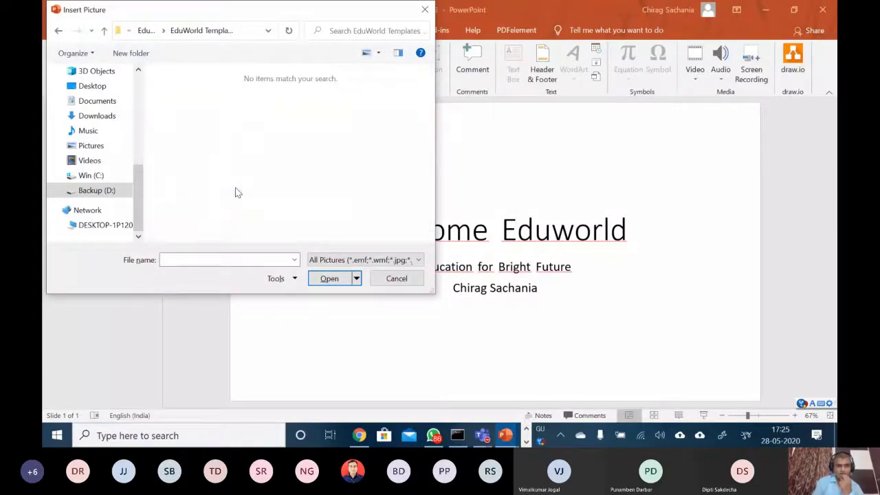
key(BackSpace)
key(Up)
key(Up)
key(Up)
key(Up)
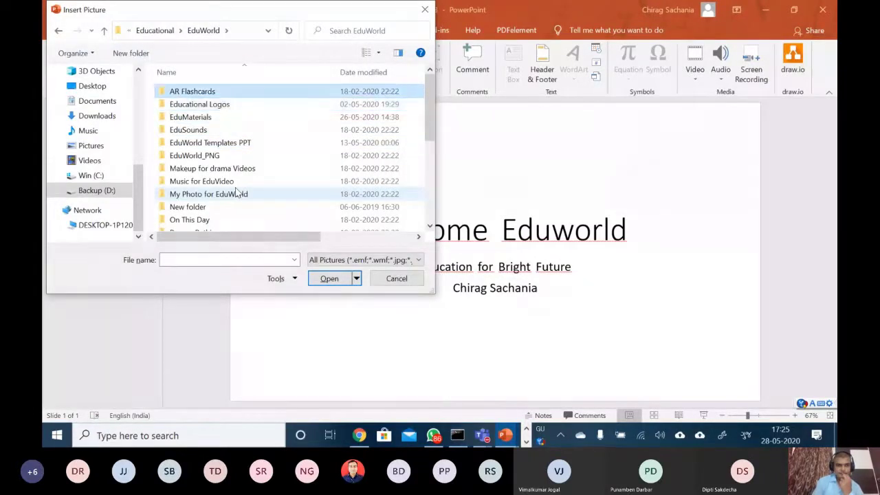
key(Down)
key(Down)
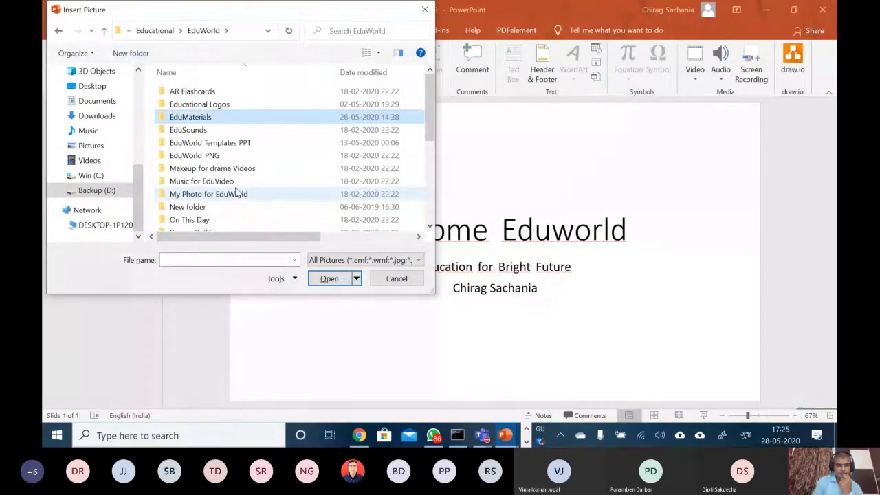
key(Return)
key(BackSpace)
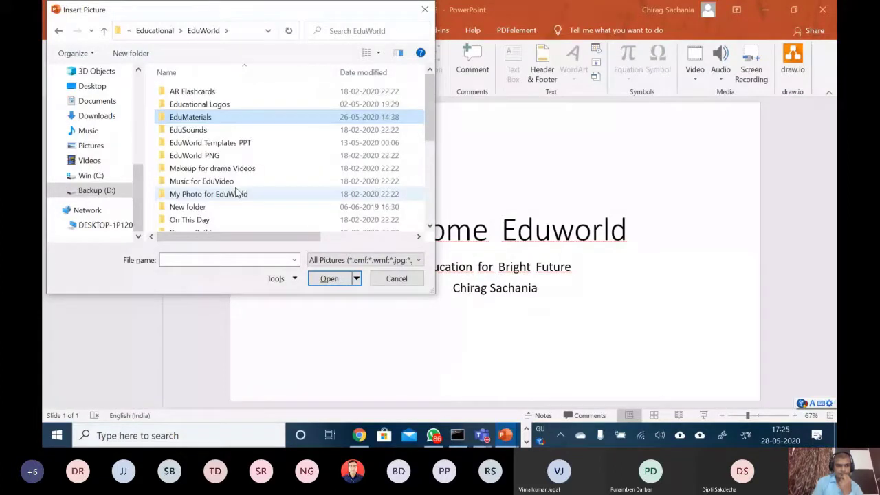
- Return to the Educational folder and select Graph Paper.png
key(BackSpace)
mouse_move(197, 194)
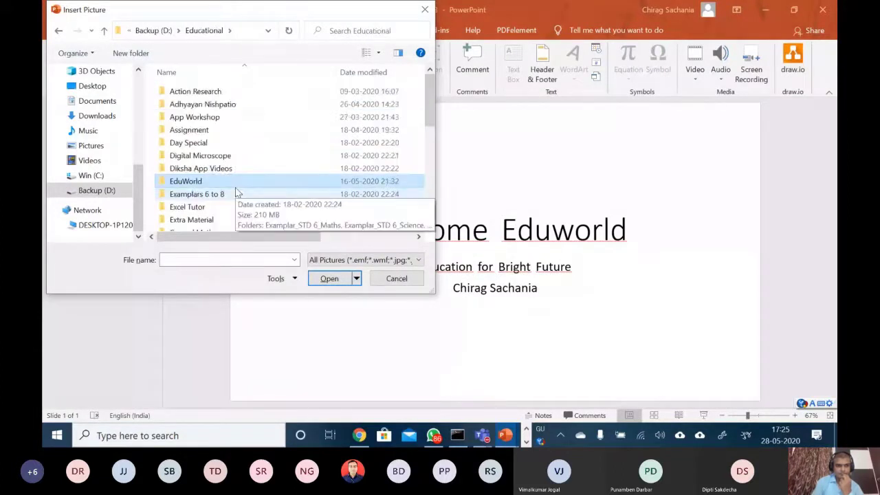
key(Down)
key(Down)
key(Down)
key(Down)
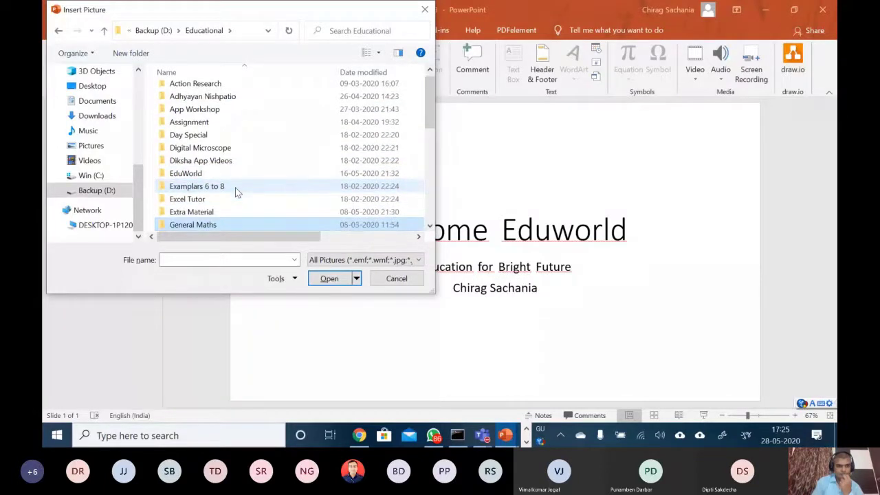
key(Down)
key(Down)
key(Down)
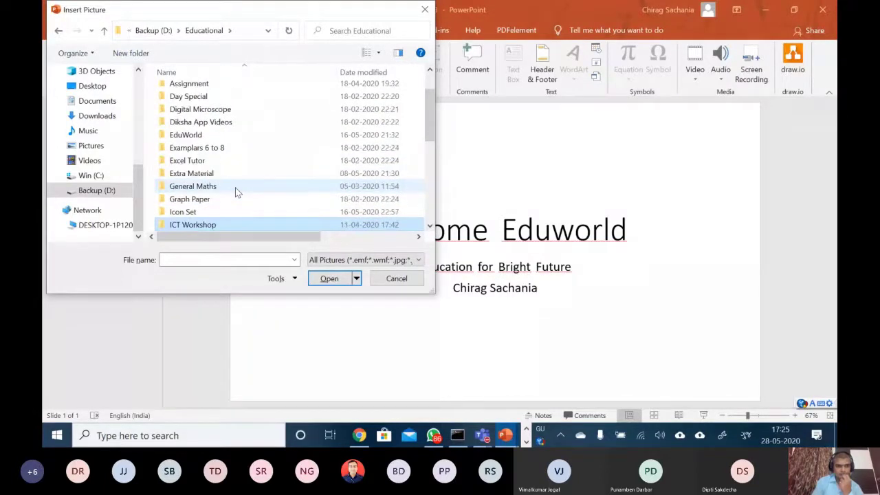
key(Down)
key(Down)
key(Down)
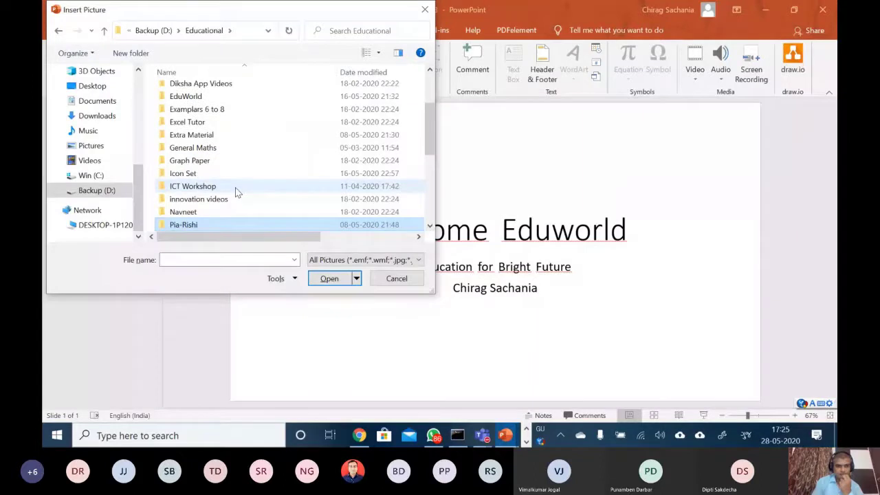
key(Down)
key(Up)
key(Down)
key(Down)
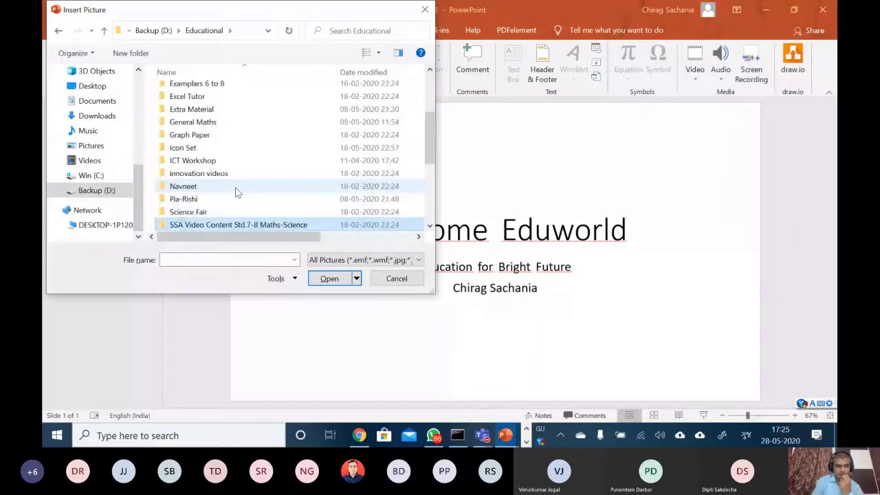
key(Down)
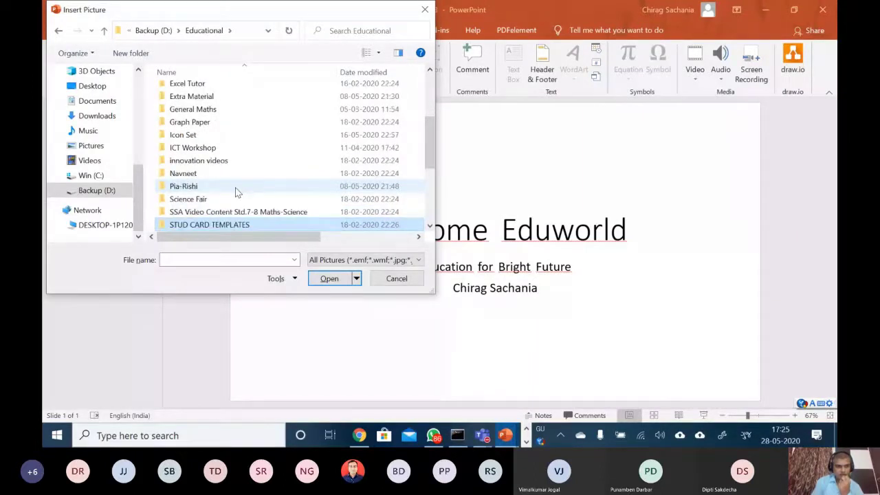
key(Down)
key(Down)
key(Down)
key(Down)
key(Down)
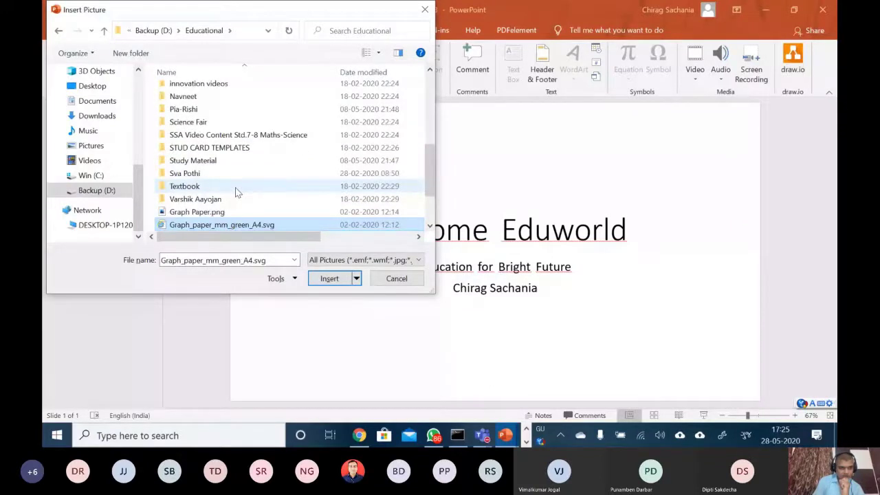
key(Up)
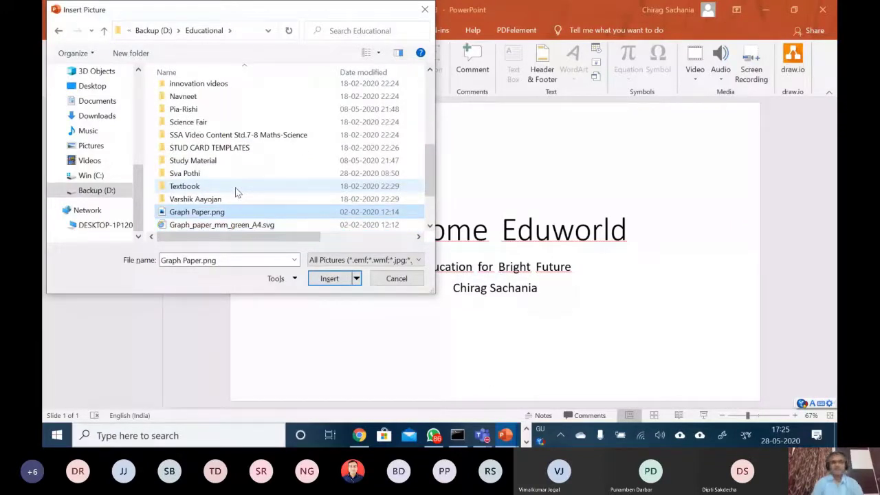
- Insert Graph Paper.png onto the slide
click(330, 280)
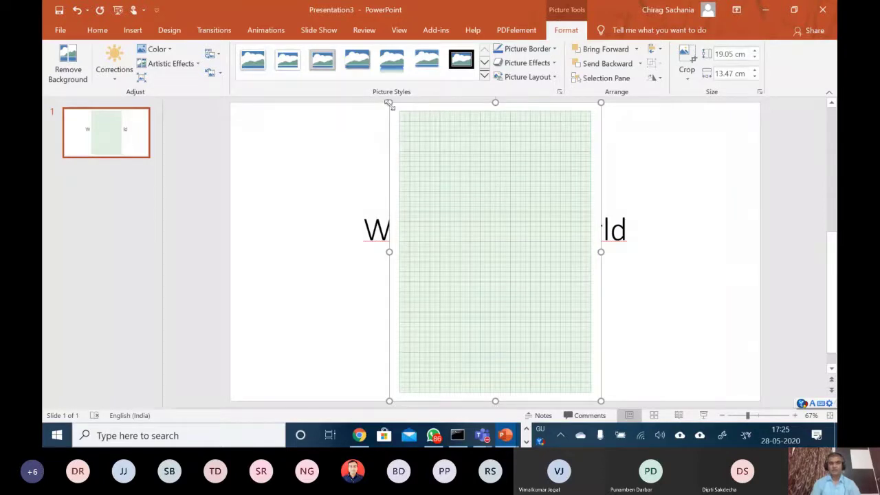
scroll(497, 198, up, 1)
scroll(498, 198, up, 1)
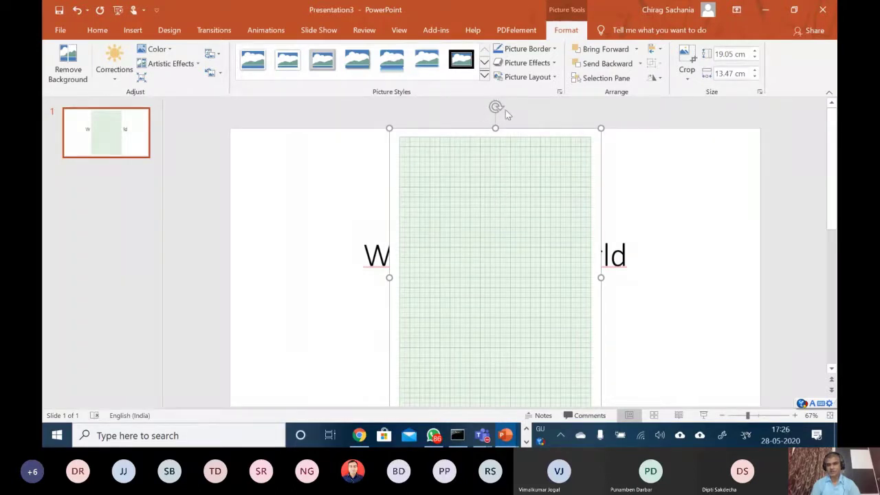
- Rotate the graph paper picture 90° into landscape orientation
click(716, 199)
click(508, 194)
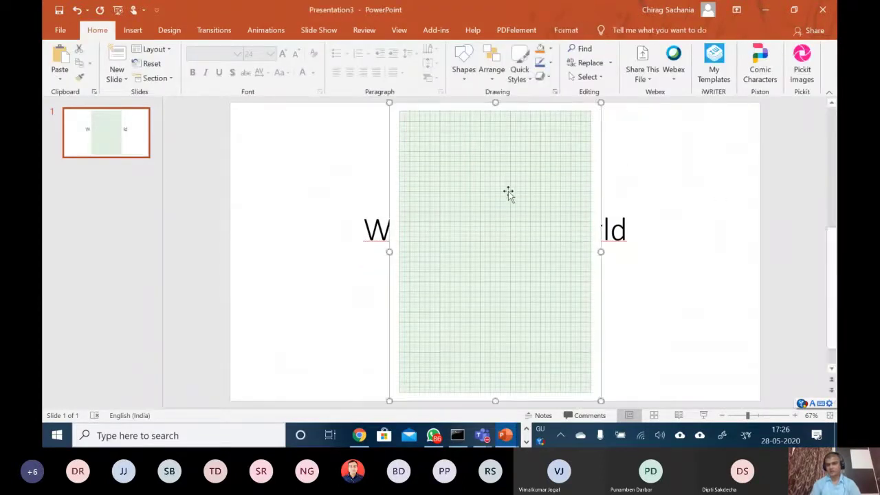
scroll(509, 194, up, 1)
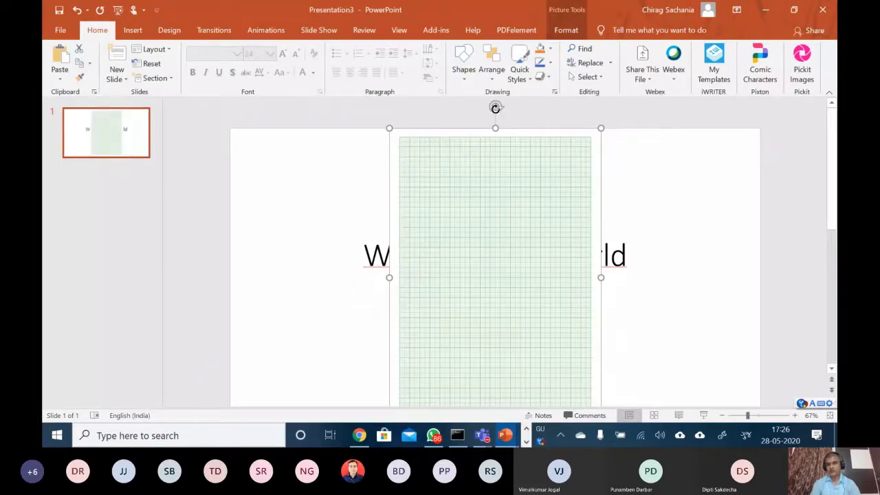
drag(495, 108, 495, 109)
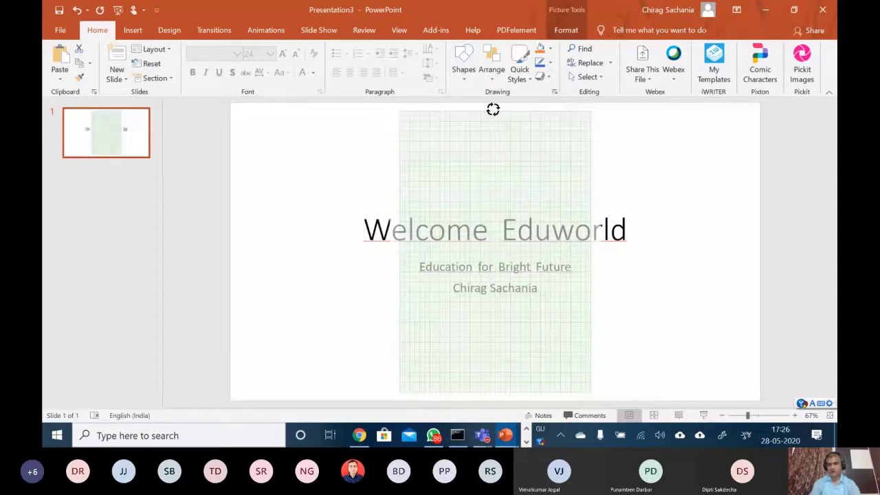
mouse_move(494, 109)
mouse_down()
mouse_move(419, 141)
mouse_move(355, 190)
mouse_move(325, 252)
mouse_up()
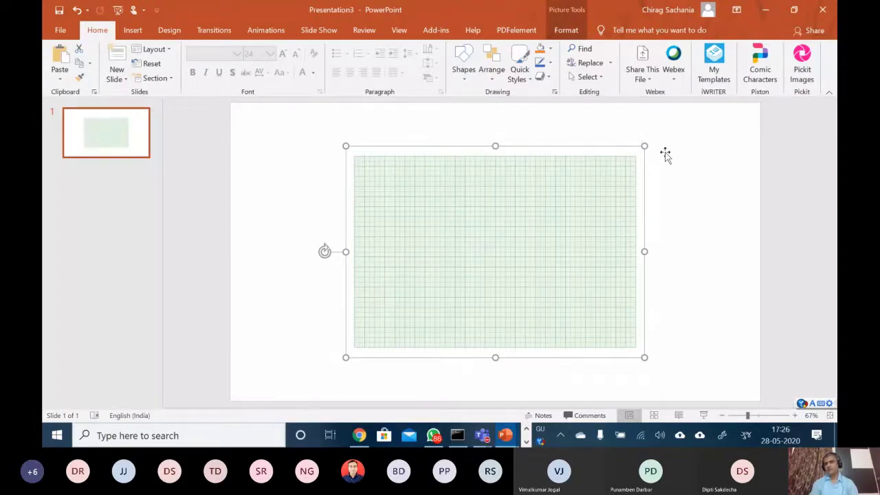
- Stretch the graph paper picture's top-right and bottom-left corners out to the slide edges
mouse_move(664, 154)
mouse_down()
mouse_move(654, 152)
mouse_move(662, 204)
mouse_up()
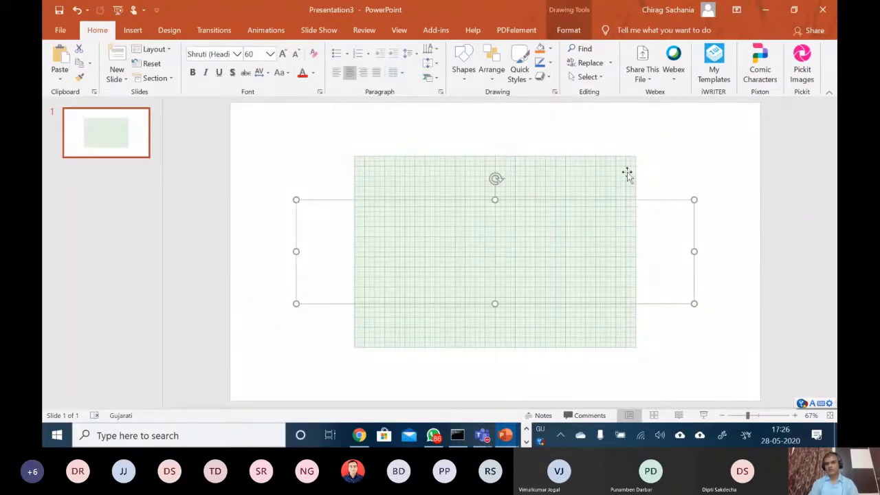
click(627, 175)
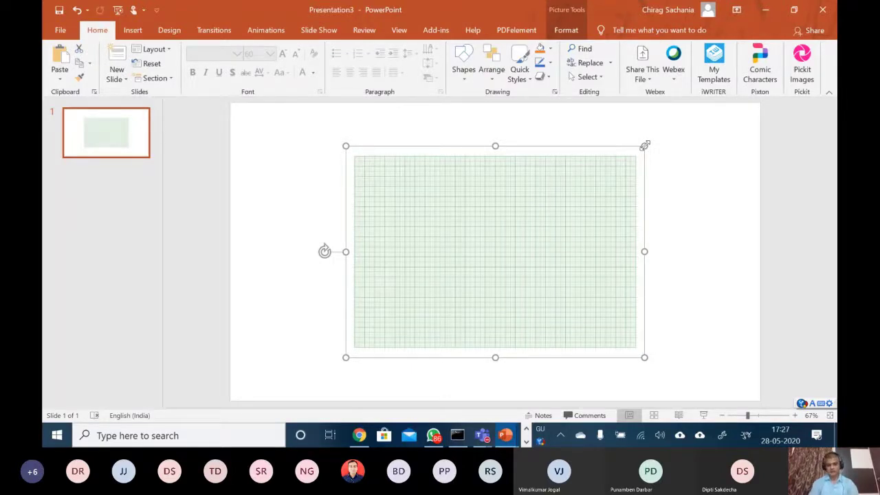
drag(643, 145, 644, 145)
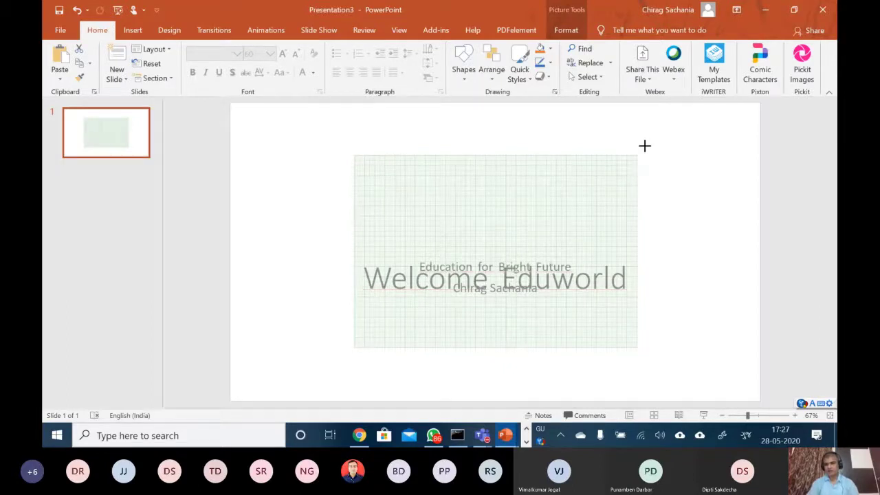
mouse_move(644, 146)
mouse_down()
mouse_move(681, 122)
mouse_move(771, 96)
mouse_up()
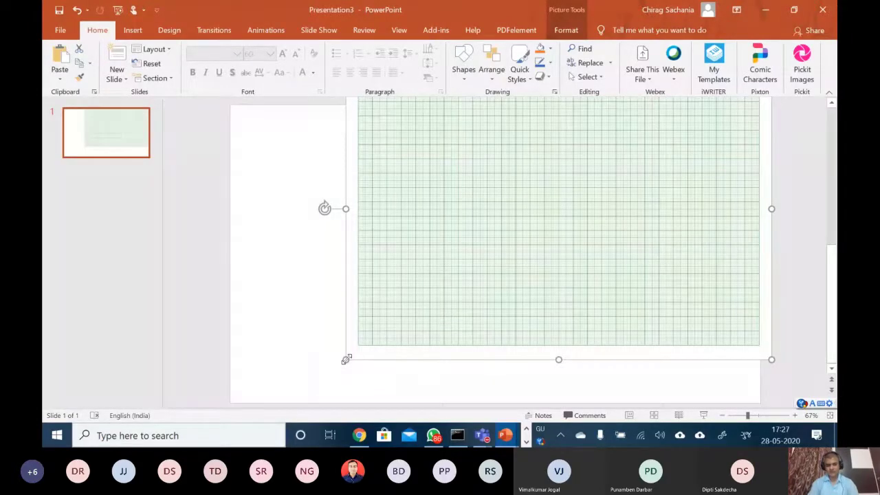
drag(346, 360, 214, 428)
click(811, 274)
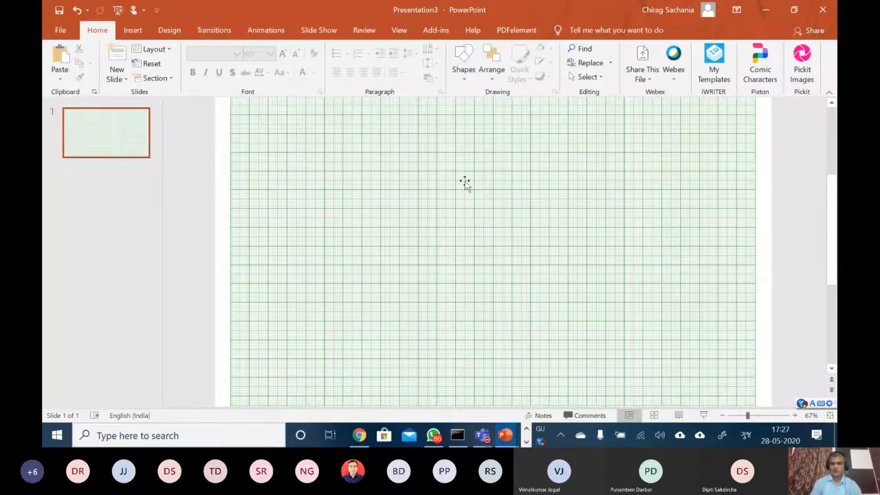
click(494, 247)
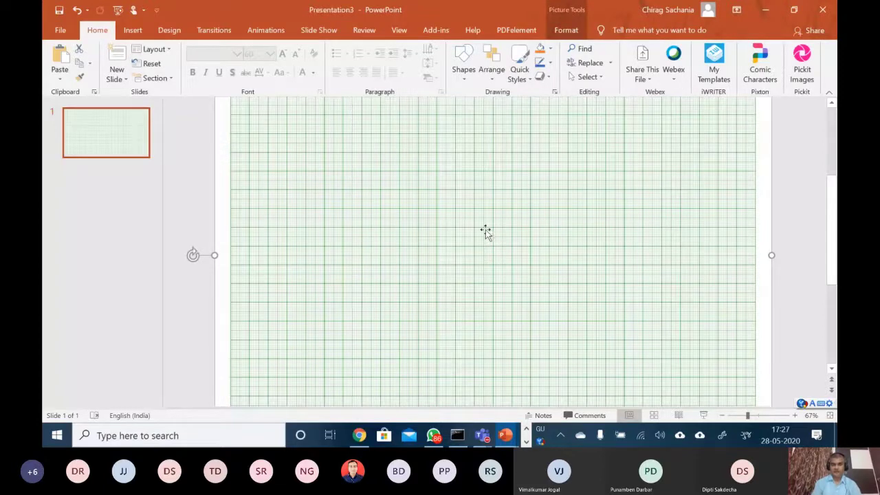
right_click(485, 231)
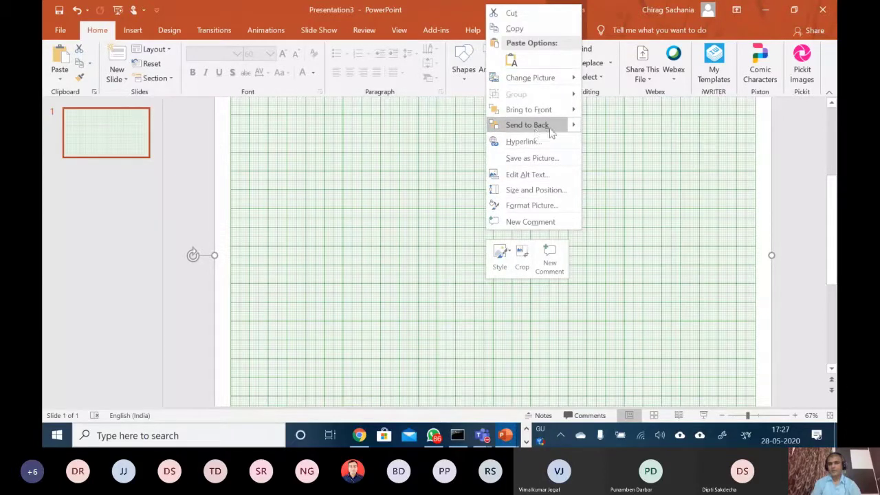
mouse_move(527, 125)
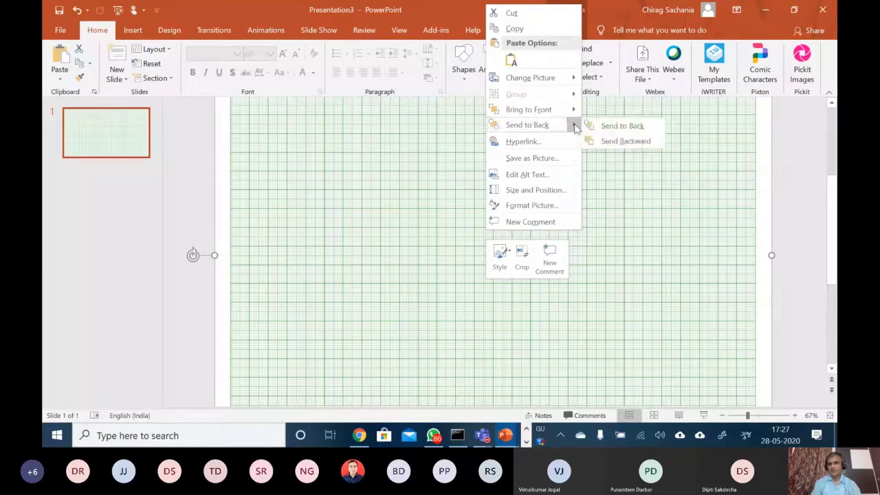
click(625, 143)
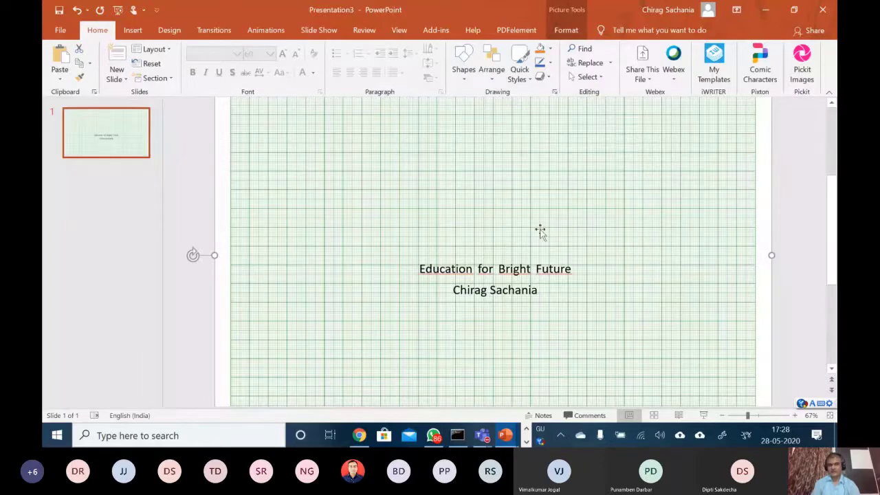
click(515, 272)
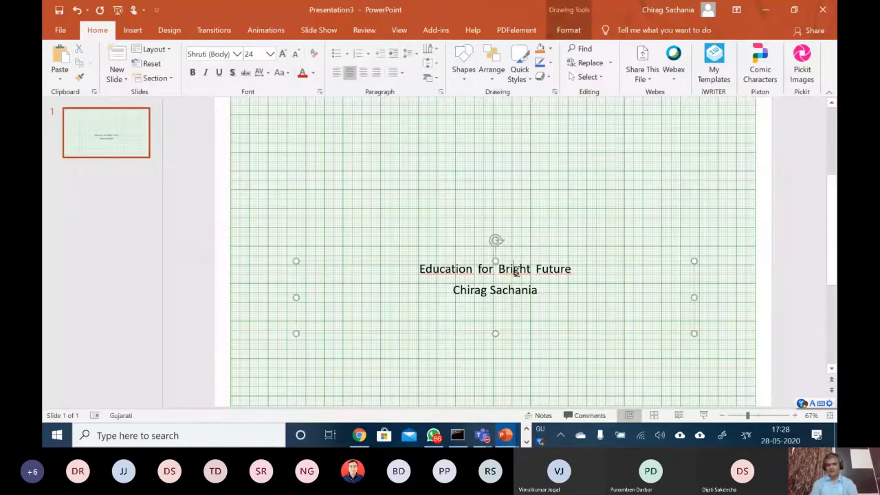
- Set the title text to 36 pt and move its box lower on the slide
click(511, 232)
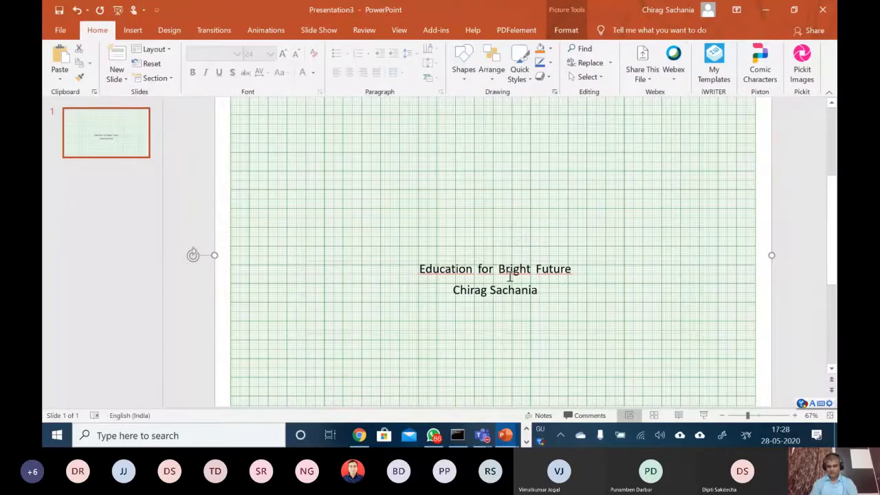
click(509, 276)
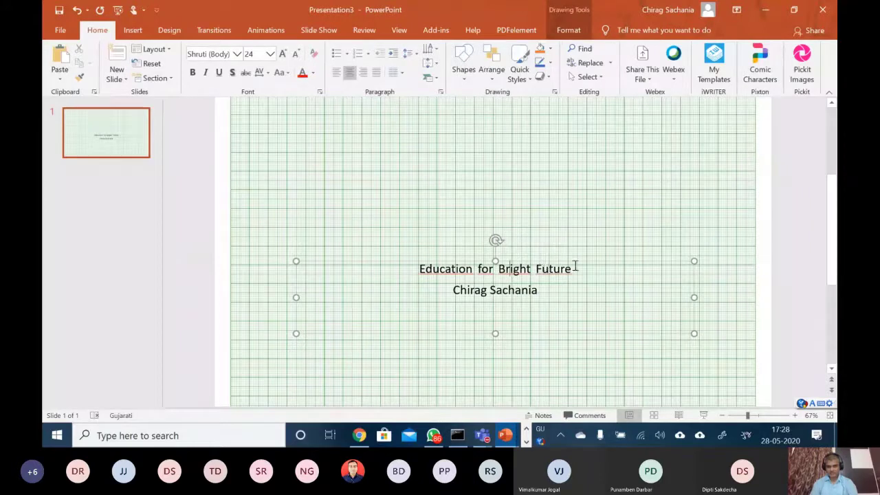
key(ctrl+a)
key(ctrl+shift+period)
key(ctrl+shift+period)
key(ctrl+shift+period)
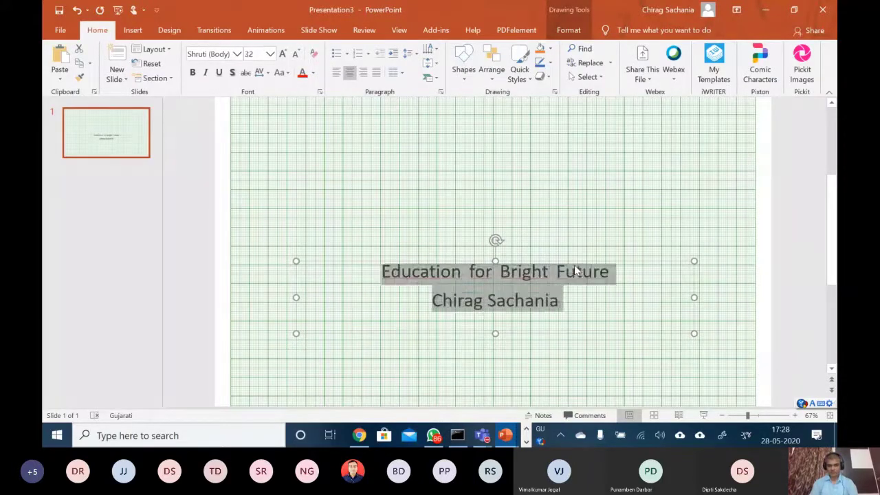
click(259, 58)
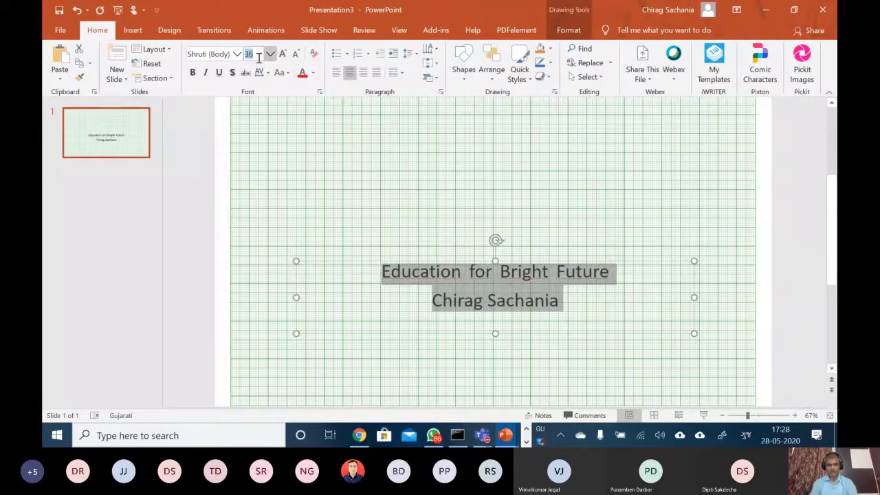
click(520, 261)
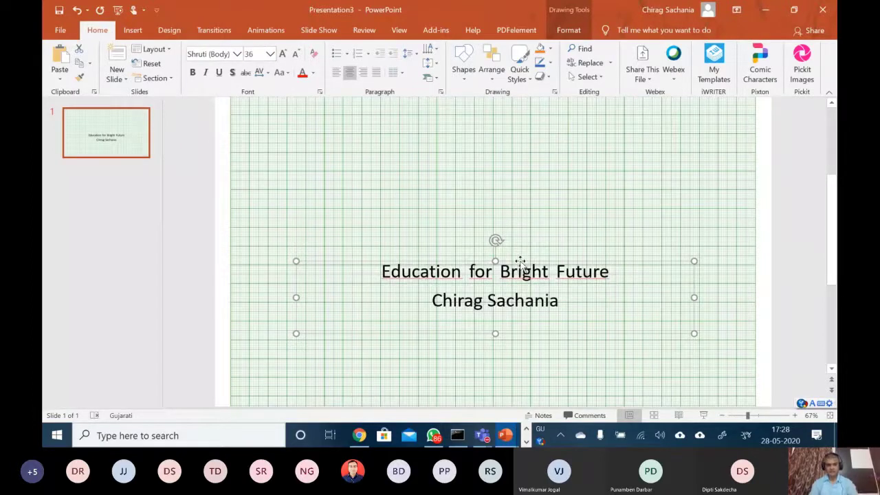
key(Escape)
drag(520, 259, 520, 294)
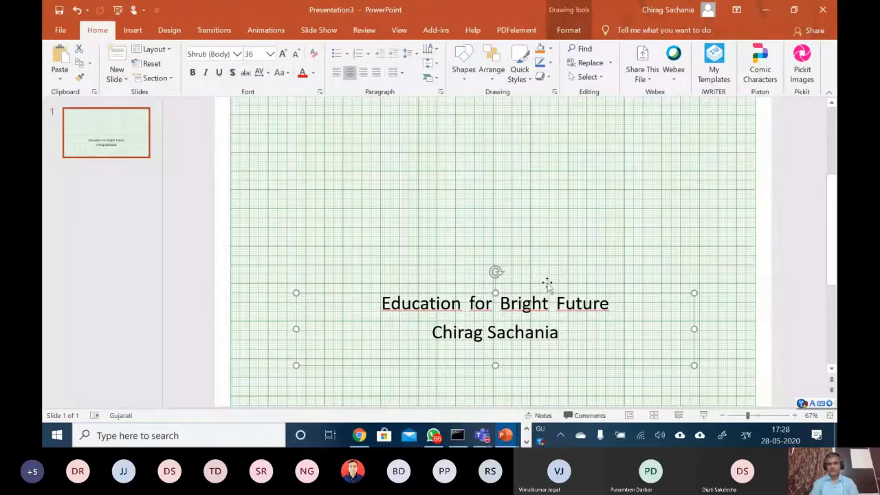
- Replace the presenter's name line with 'Let’s Learn Graph'
drag(559, 332, 454, 344)
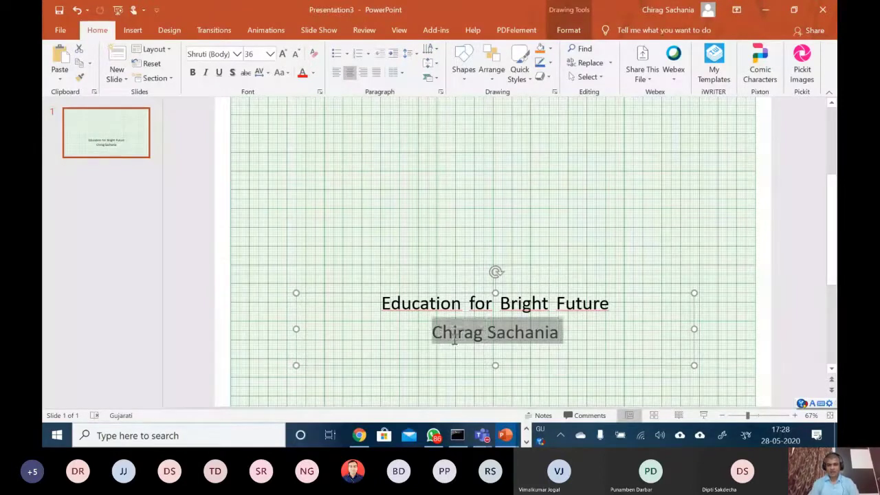
text(e)
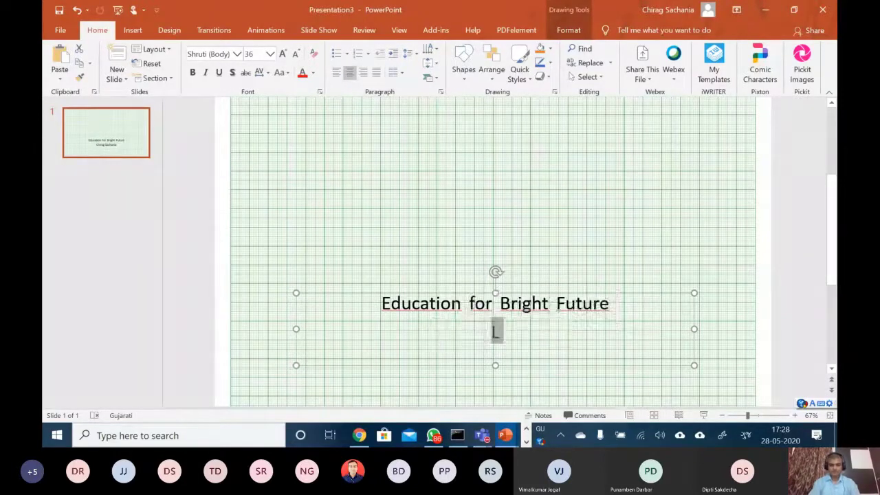
key(BackSpace)
text(t)
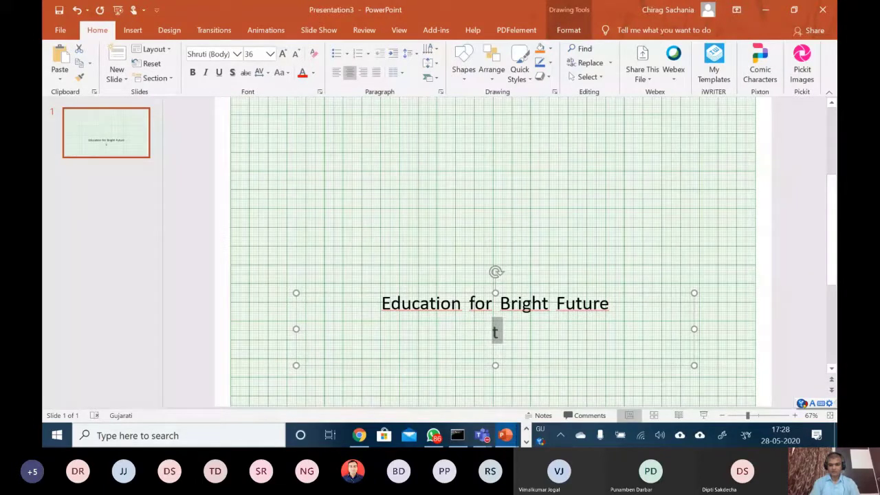
key(BackSpace)
key(BackSpace)
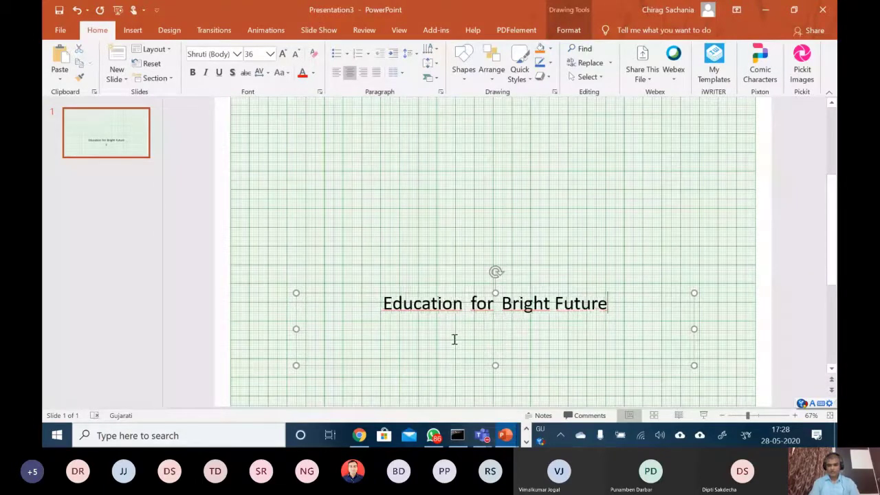
key(Return)
text(L)
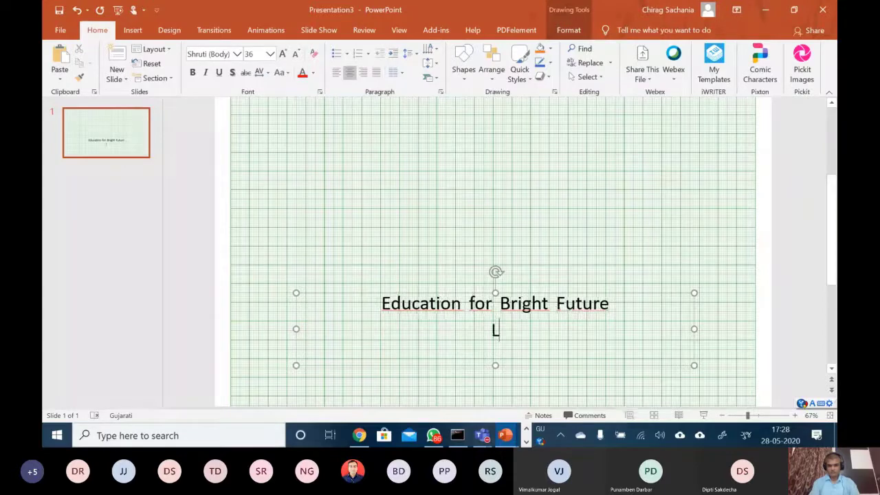
text(et’s Le)
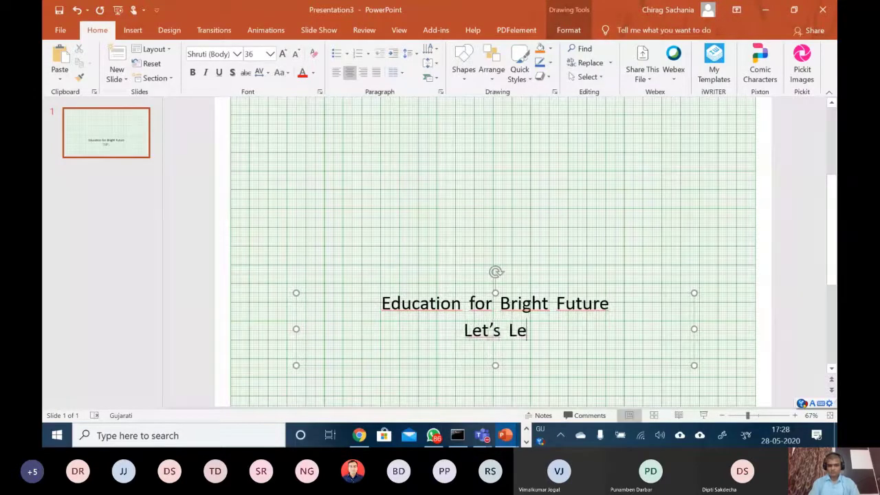
text(arn Graph)
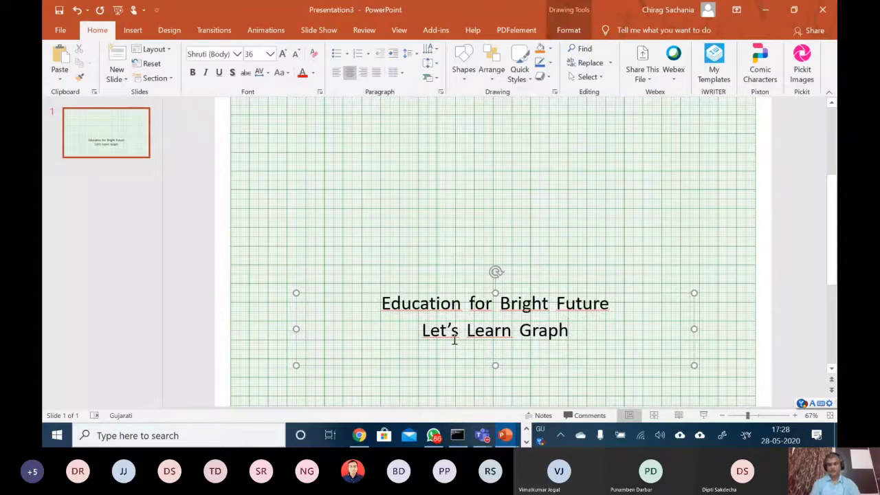
click(201, 256)
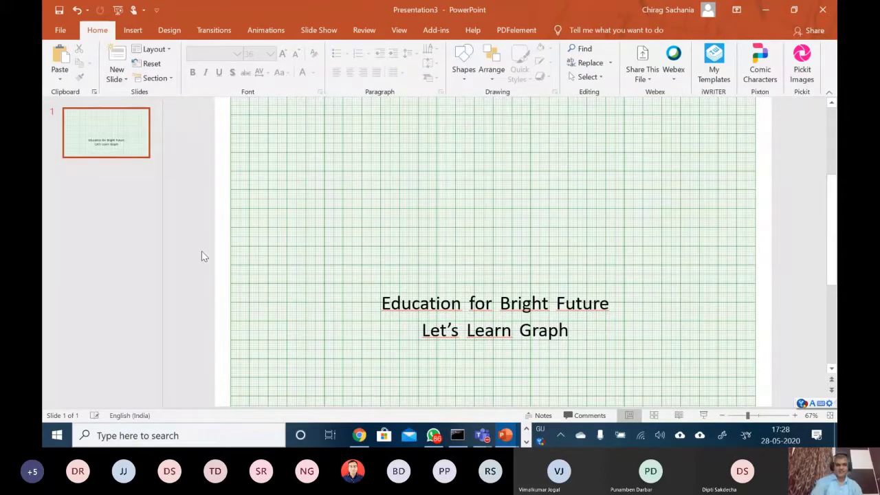
key(F5)
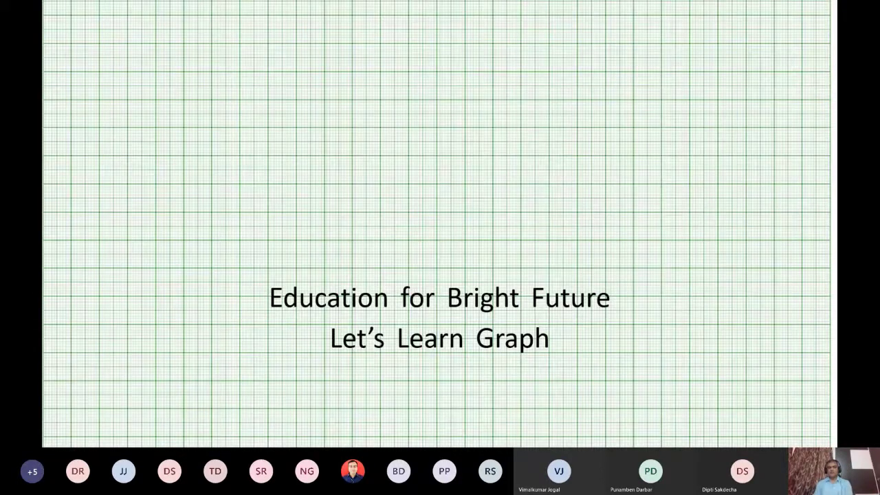
key(Escape)
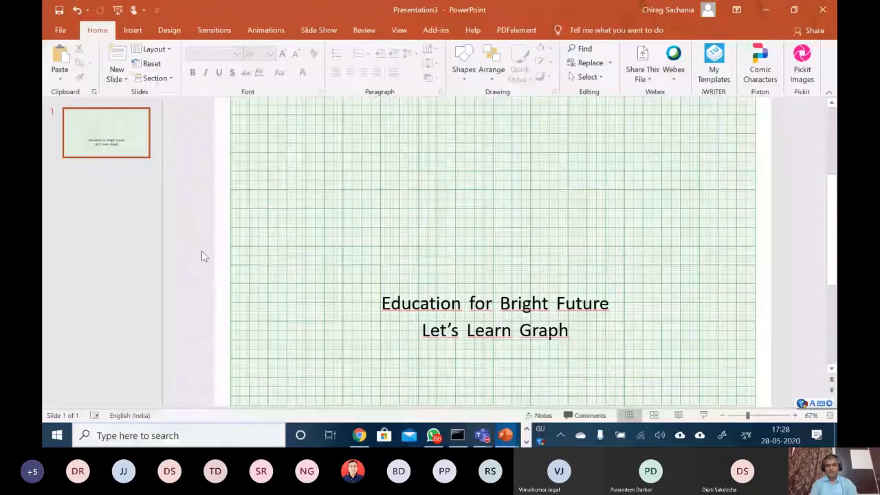
mouse_move(317, 246)
mouse_down()
mouse_move(483, 292)
mouse_move(618, 270)
mouse_up()
key(ctrl+z)
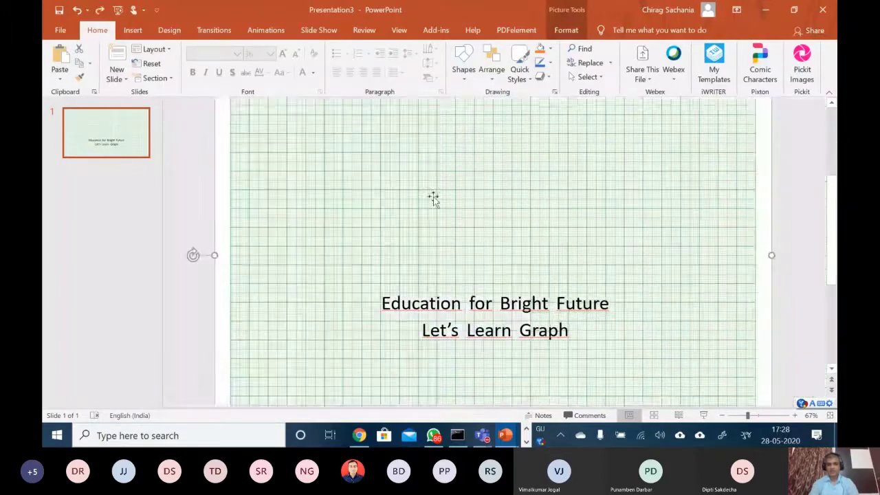
- Send the graph-paper picture behind the text, then start the slide show with F5
right_click(400, 208)
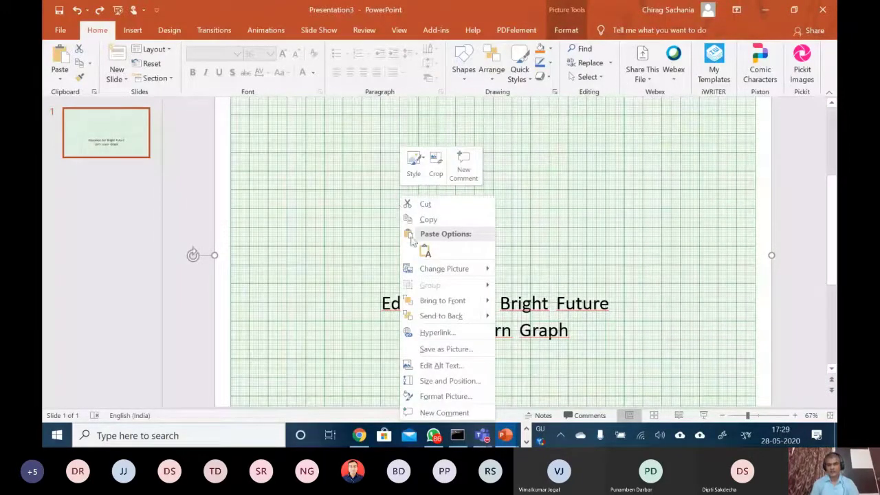
mouse_move(440, 316)
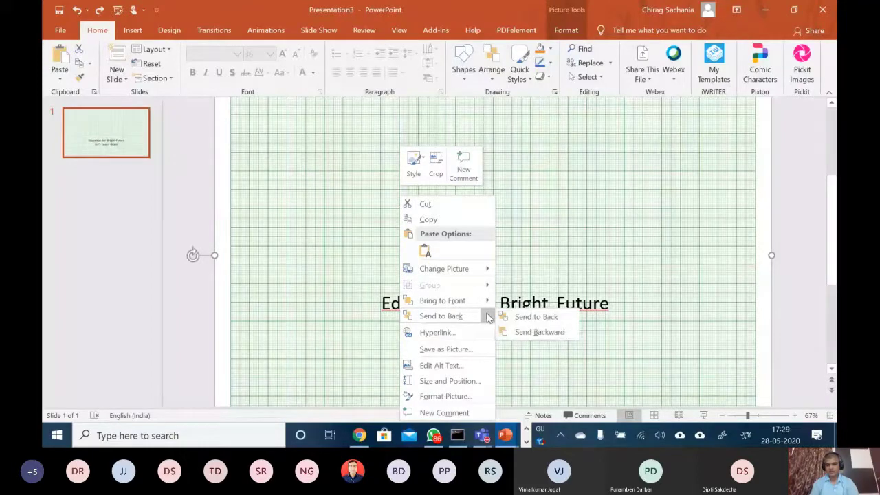
click(530, 317)
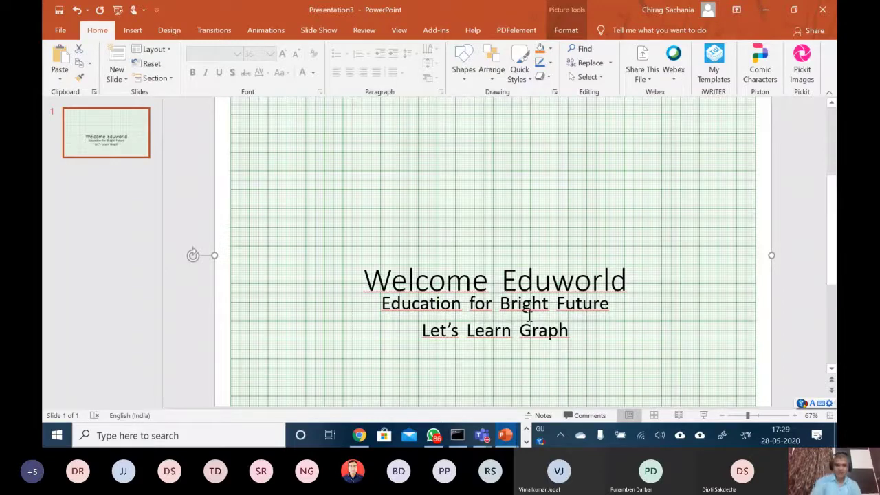
key(F5)
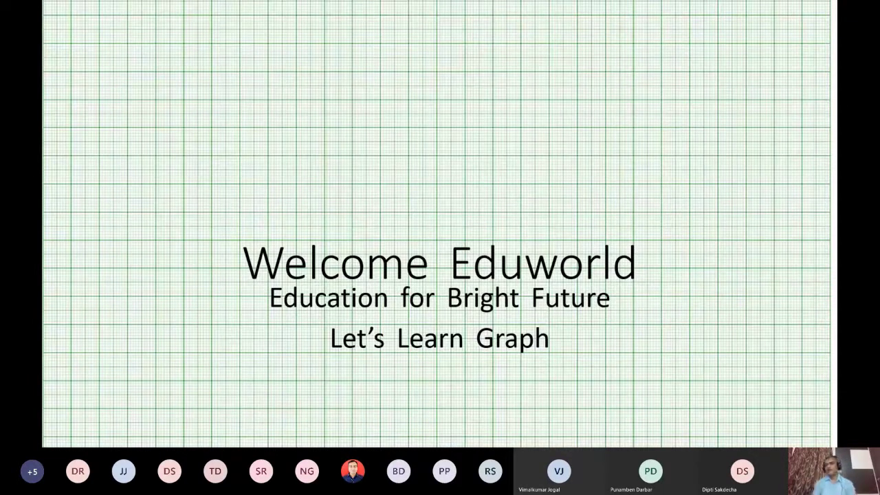
- End the show, delete the graph-paper picture and preview the now-white slide
key(Escape)
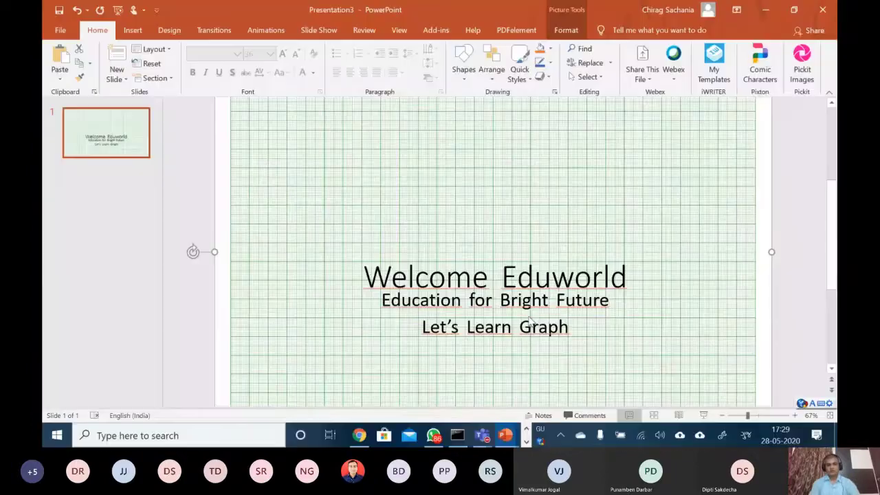
key(Delete)
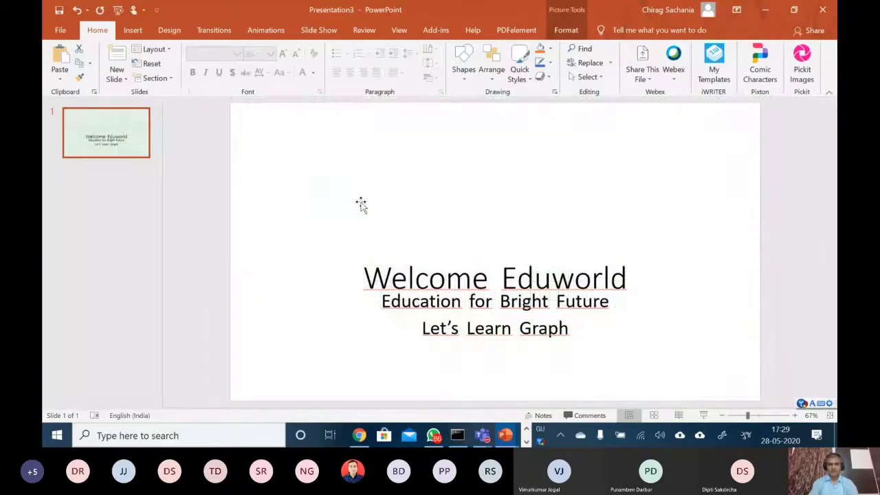
key(F5)
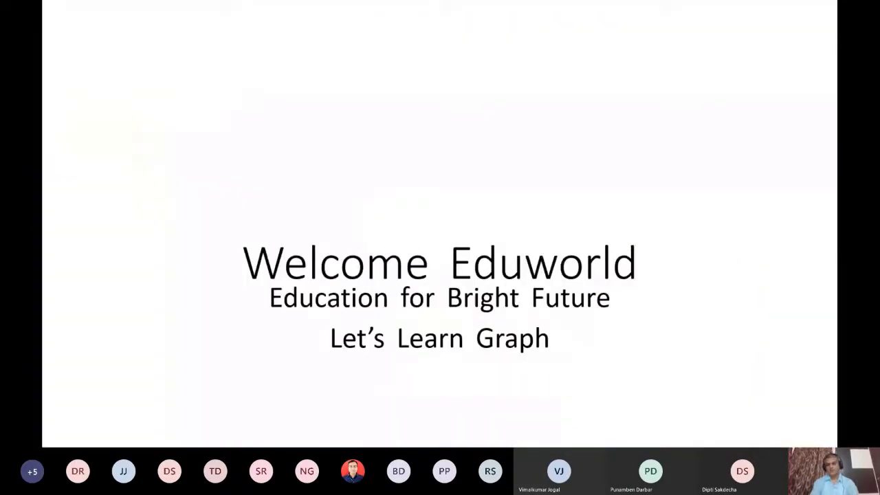
key(Escape)
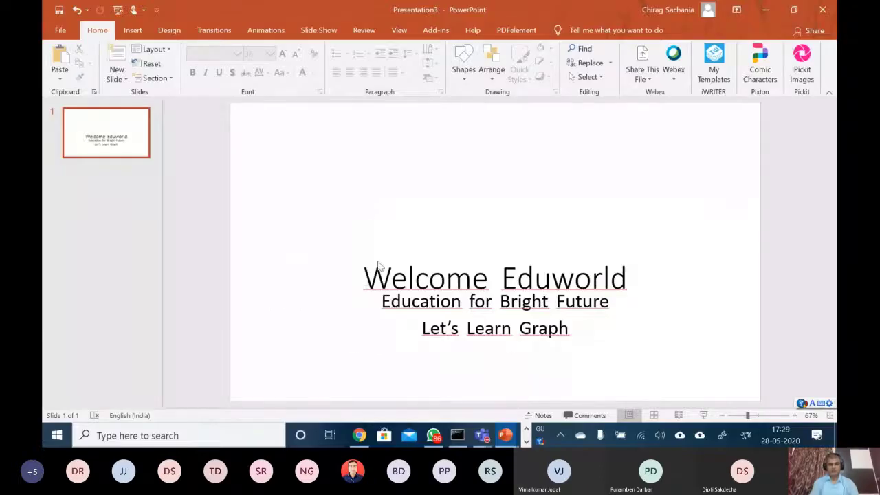
- Undo the deletion to restore the graph paper and preview the slide again
key(ctrl+z)
key(F5)
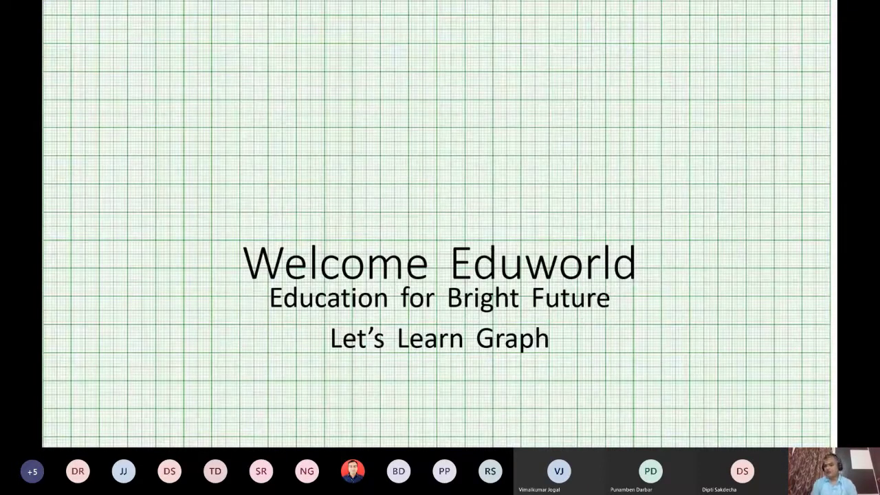
key(Escape)
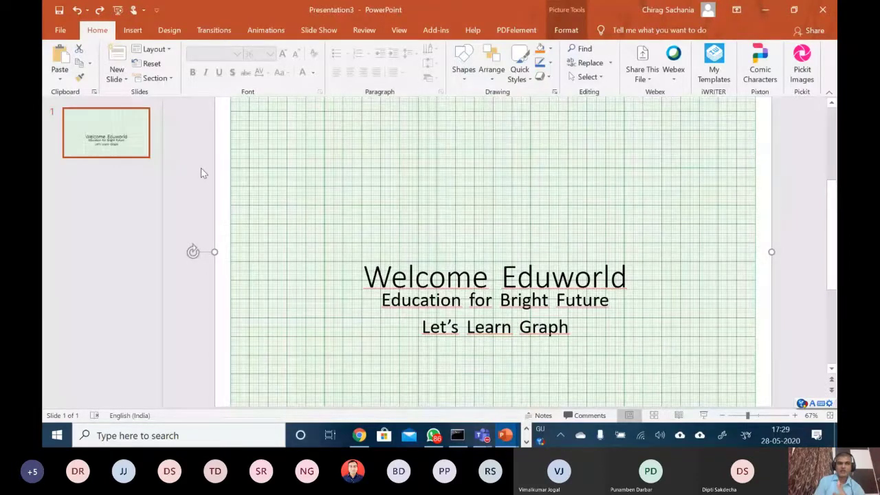
- Delete the graph-paper background picture from the slide
click(500, 283)
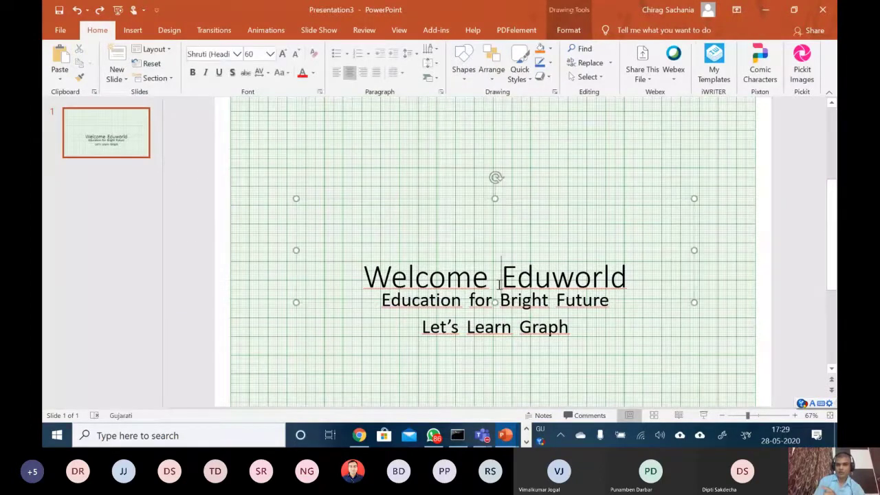
click(581, 176)
key(Delete)
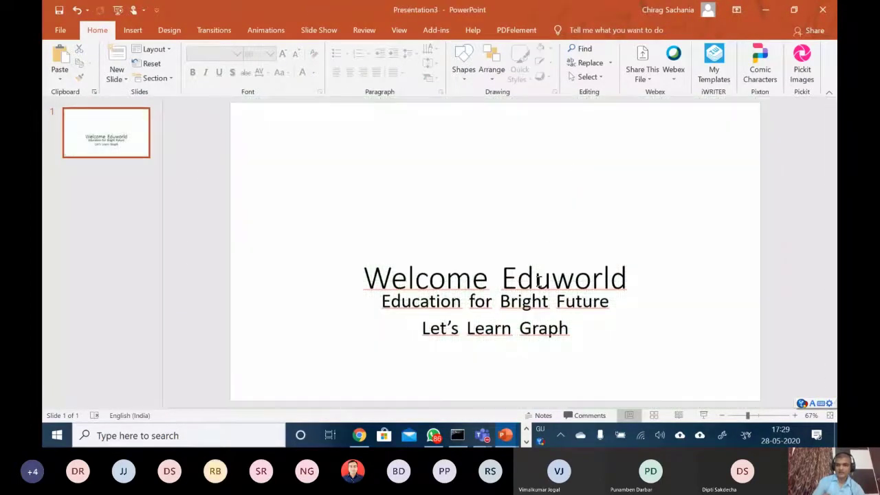
- Delete the Welcome Eduworld title text and the subtitle text
click(535, 278)
click(473, 199)
key(Delete)
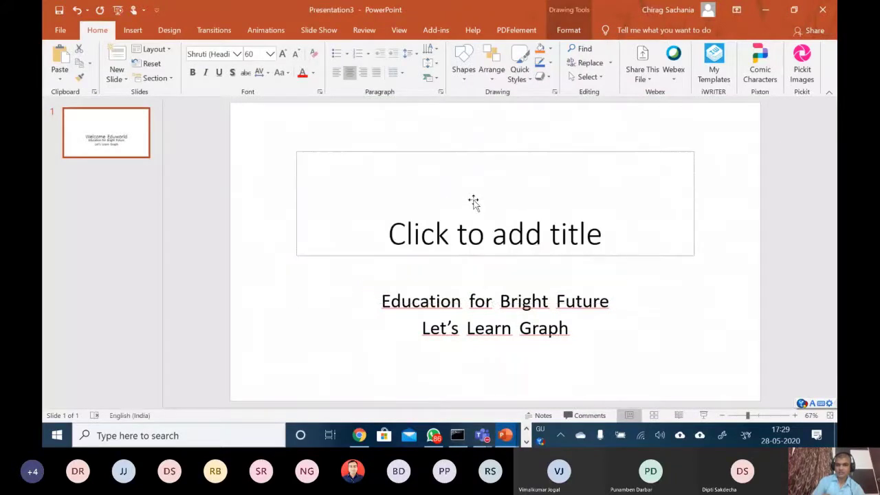
click(458, 292)
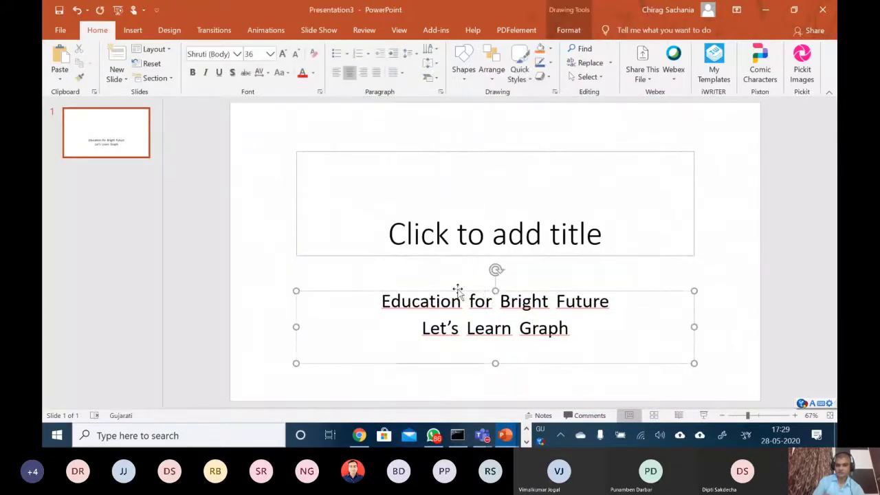
key(Delete)
- Delete the empty title and subtitle placeholder boxes
click(451, 233)
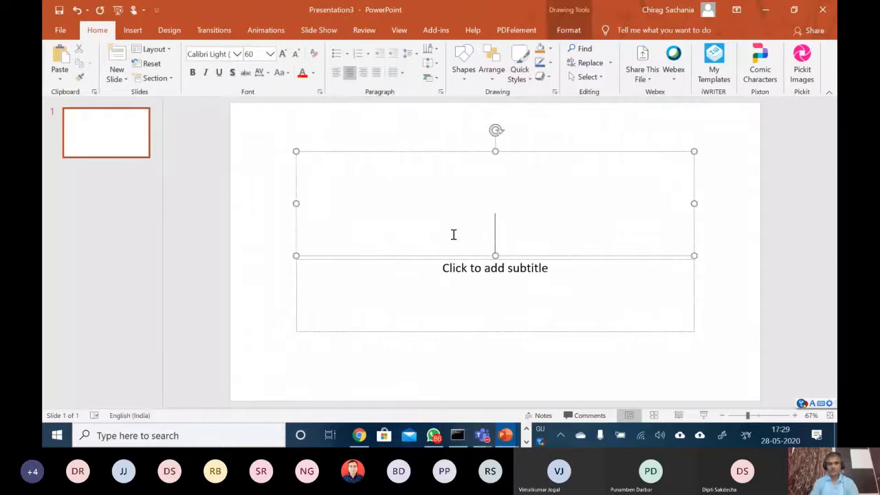
click(427, 152)
key(Delete)
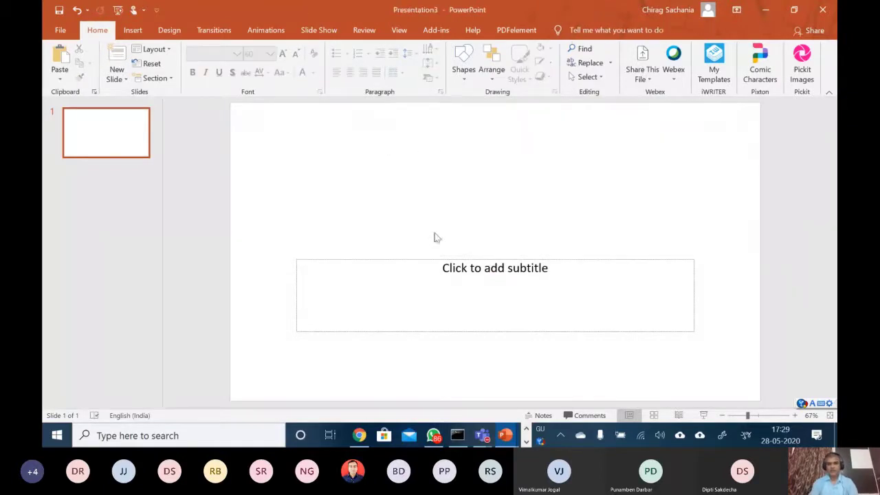
click(438, 271)
click(417, 259)
key(Delete)
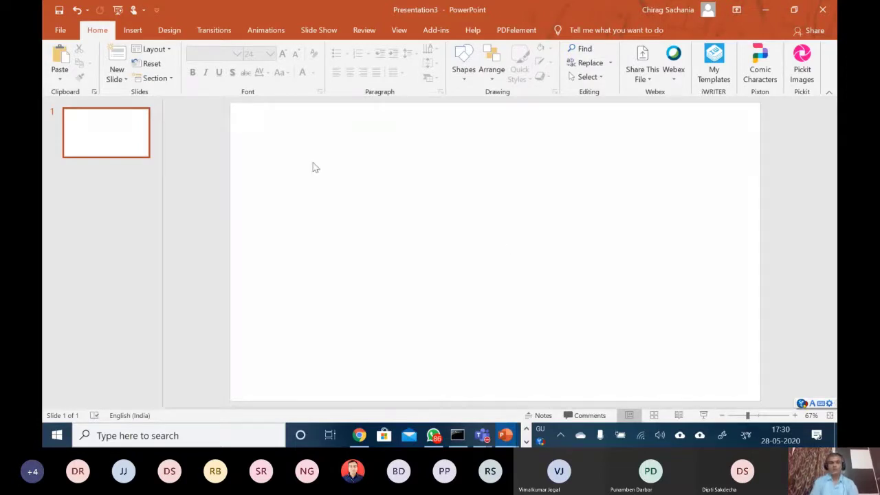
- Insert a text box reading 'Welcome Eduworld' with its text centred
click(135, 32)
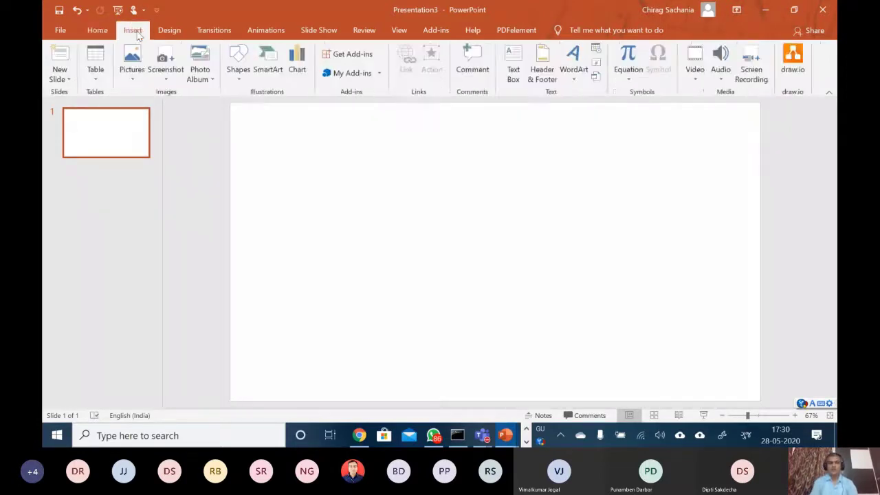
click(516, 72)
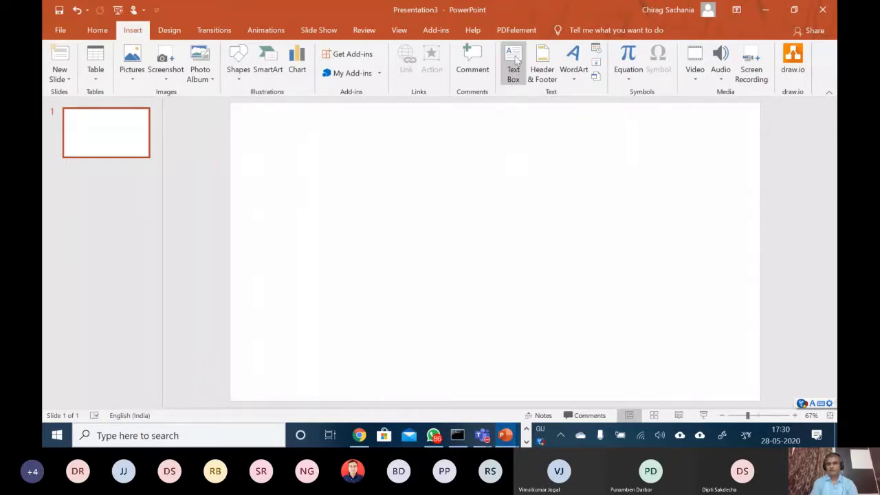
click(517, 60)
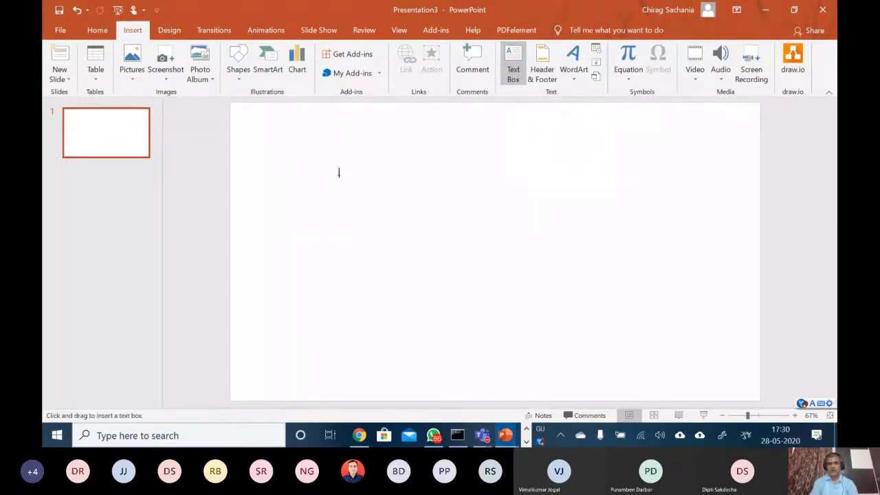
click(273, 174)
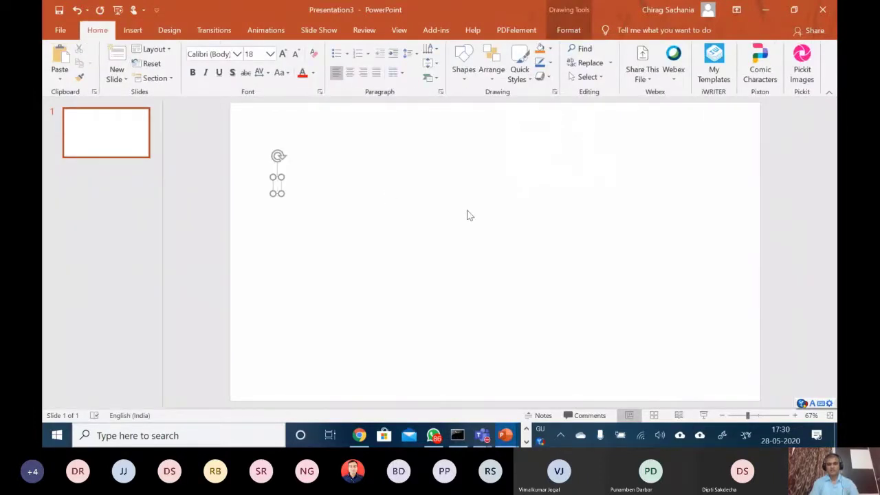
text(Welc)
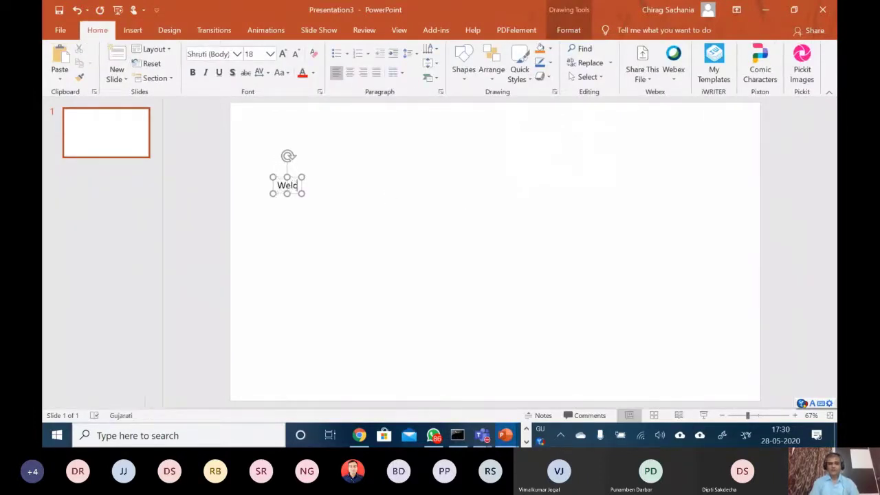
text(ome E)
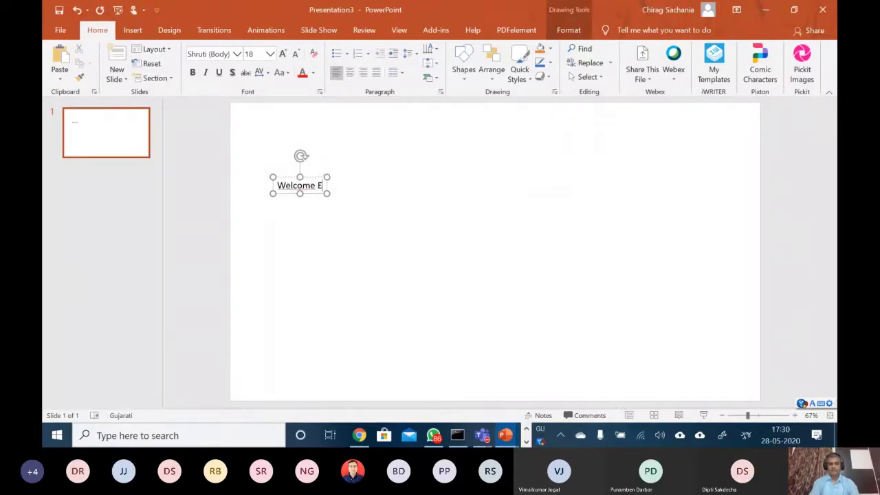
text(duworld)
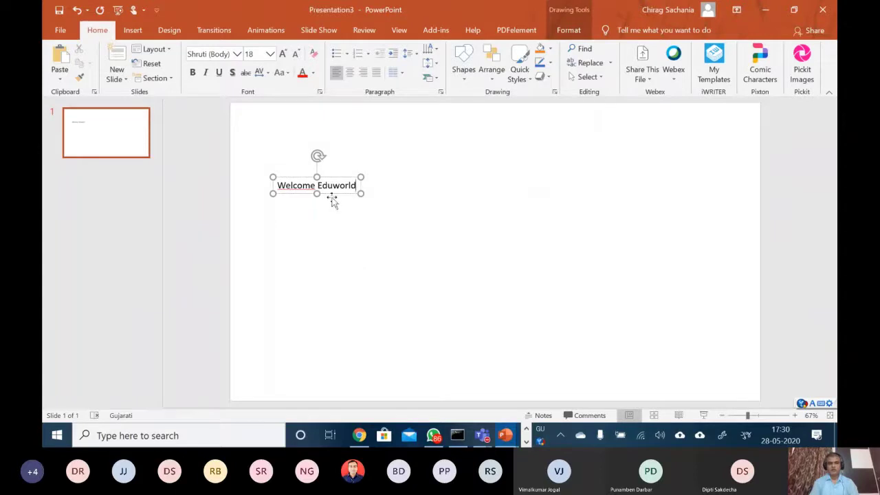
key(ctrl+e)
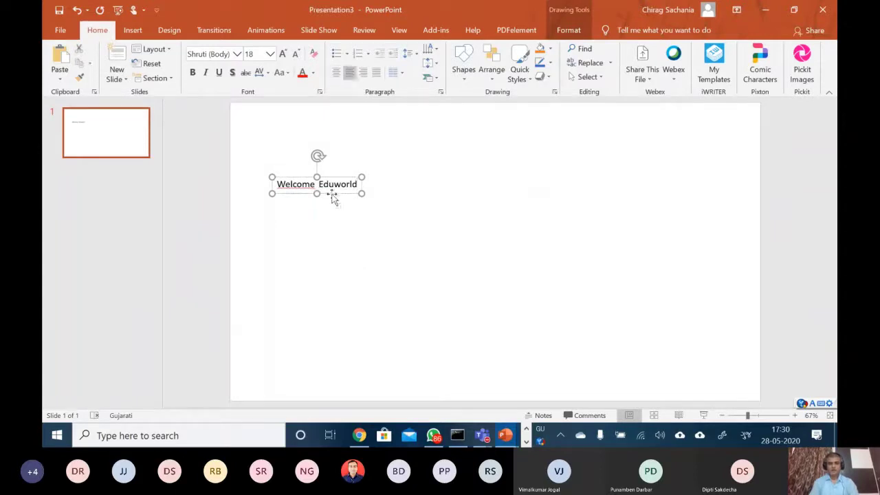
- Set the Welcome Eduworld text to font size 66
triple_click(332, 187)
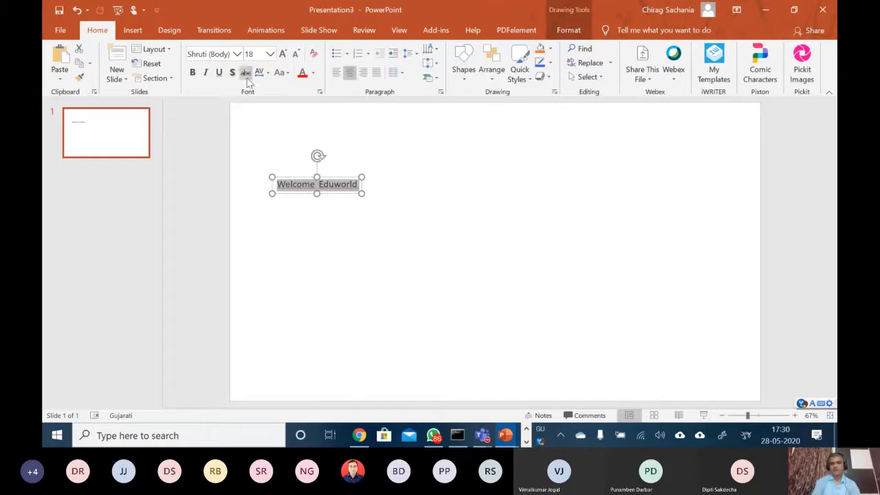
click(257, 55)
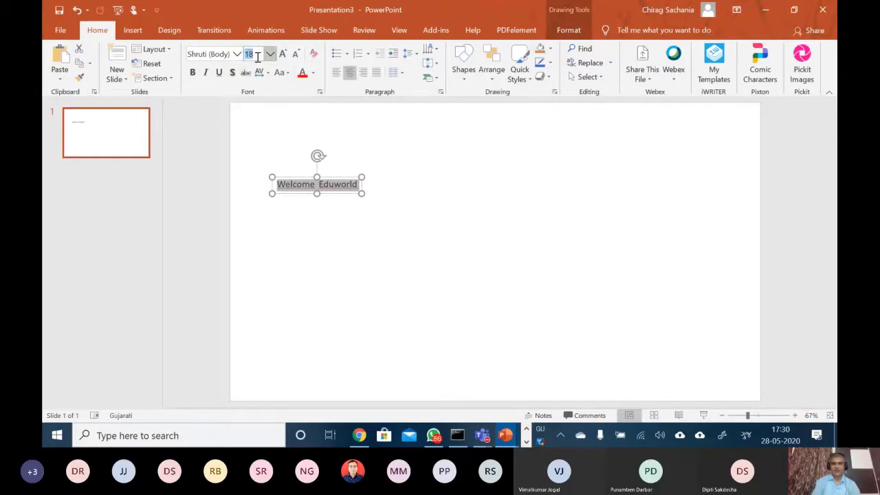
click(270, 54)
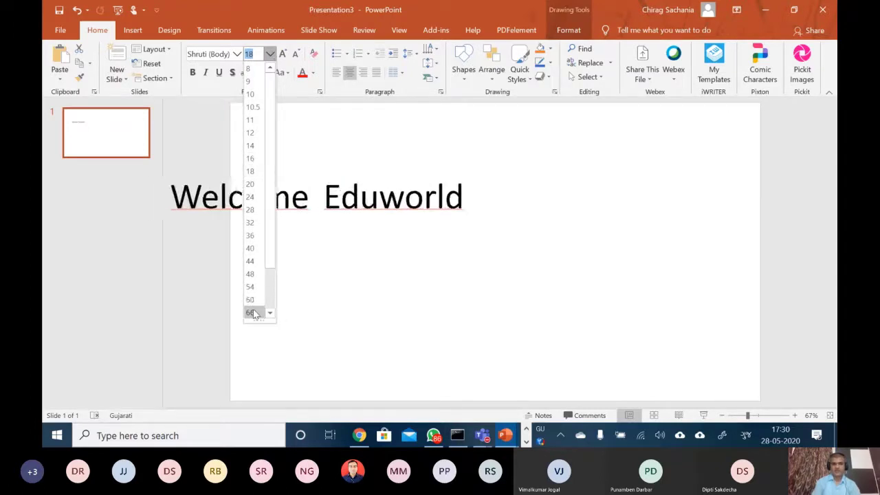
click(251, 313)
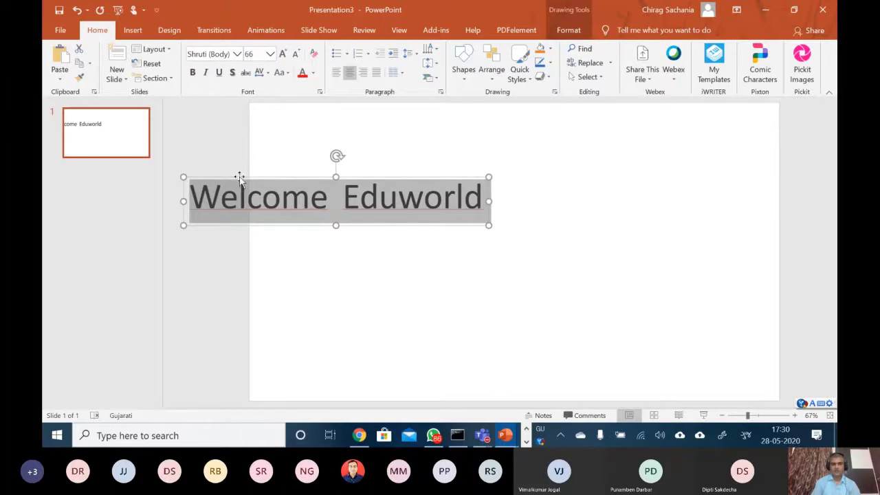
- Drag the Welcome Eduworld text box to the slide's centre and deselect it
drag(239, 177, 415, 184)
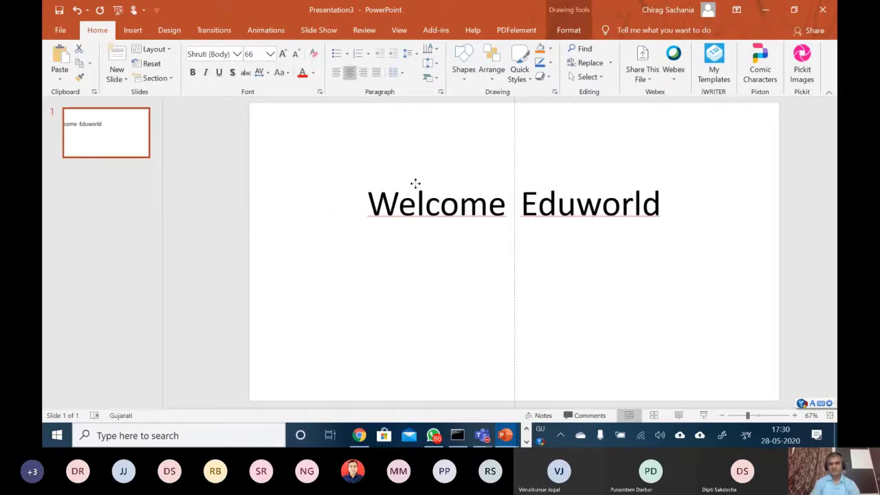
drag(415, 183, 416, 187)
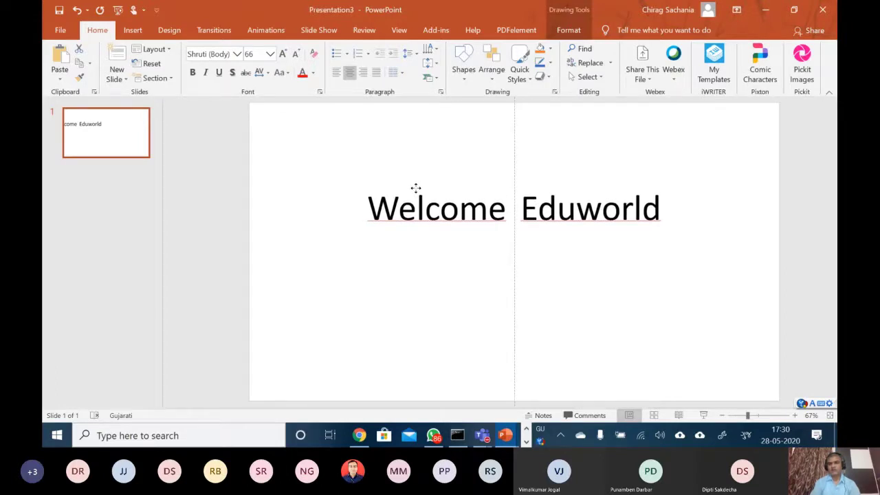
drag(415, 187, 415, 227)
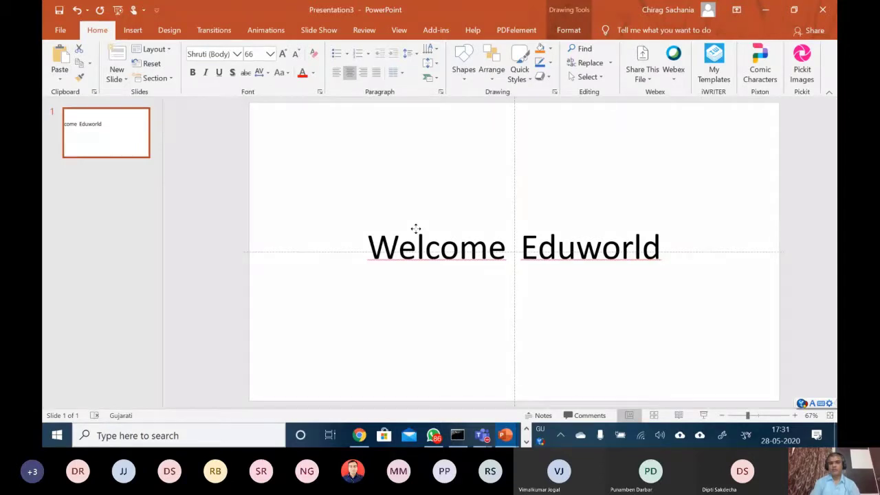
drag(415, 228, 416, 230)
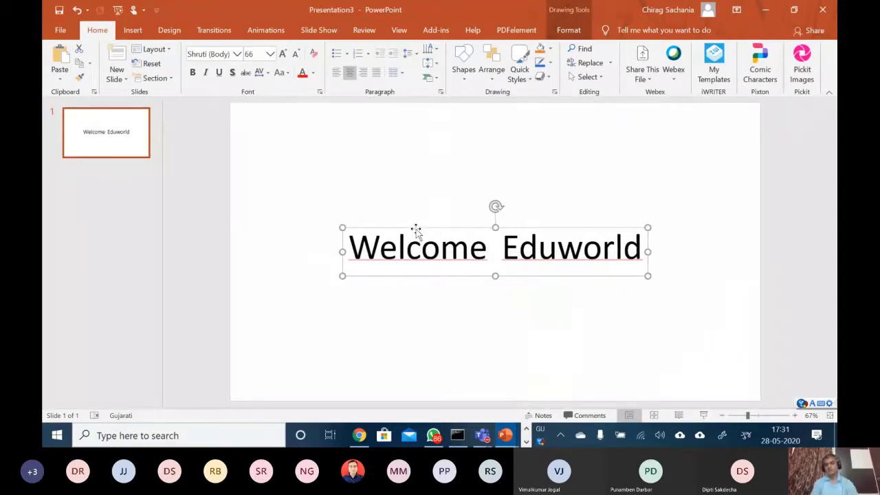
click(429, 172)
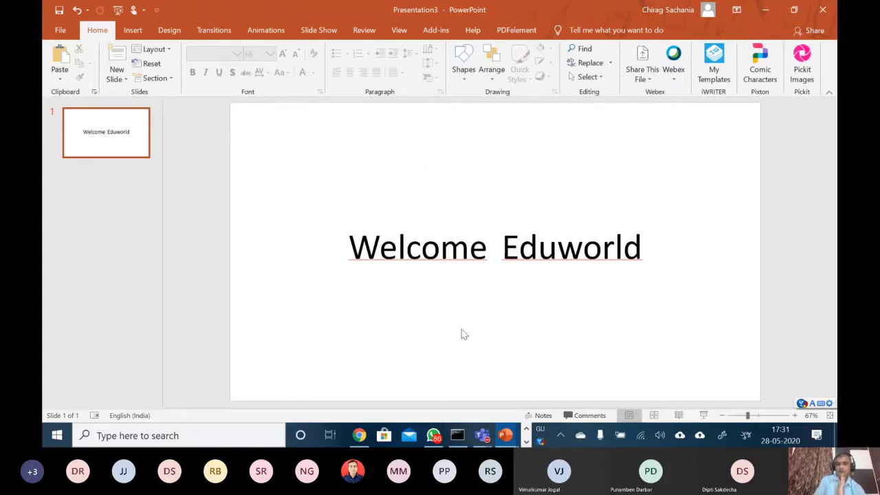
mouse_move(482, 435)
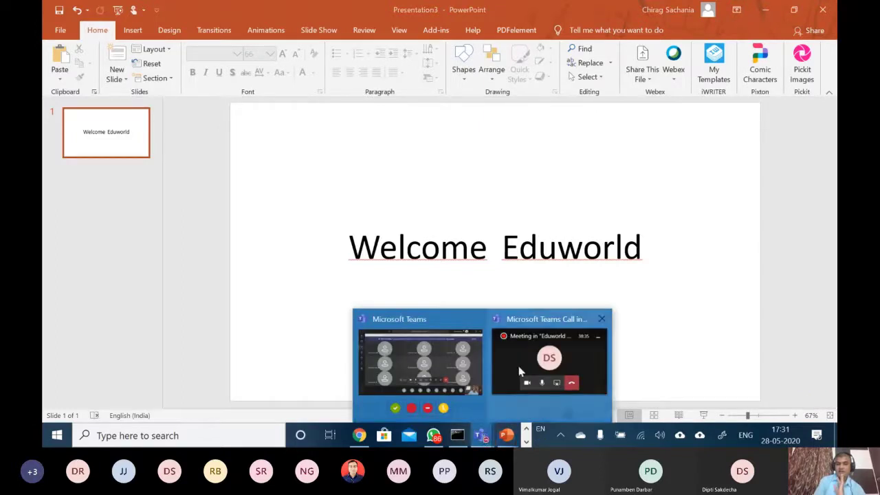
- Stop sharing the screen using the Teams meeting controls
click(519, 368)
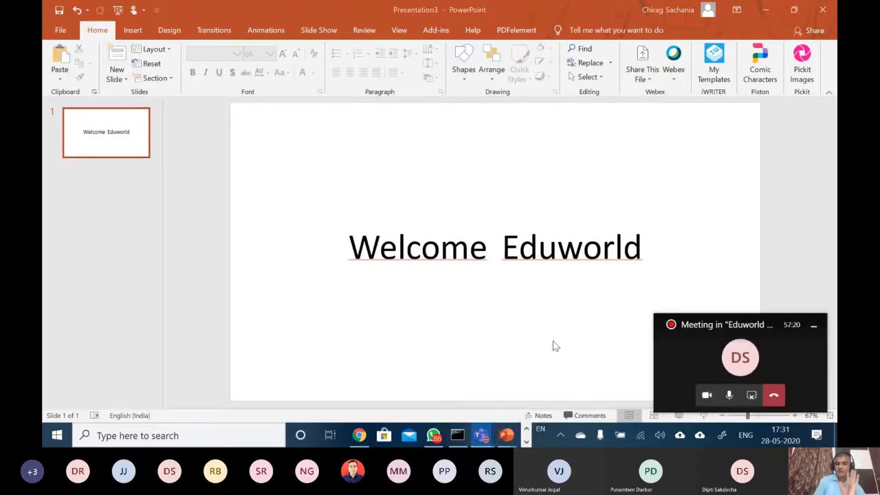
click(752, 396)
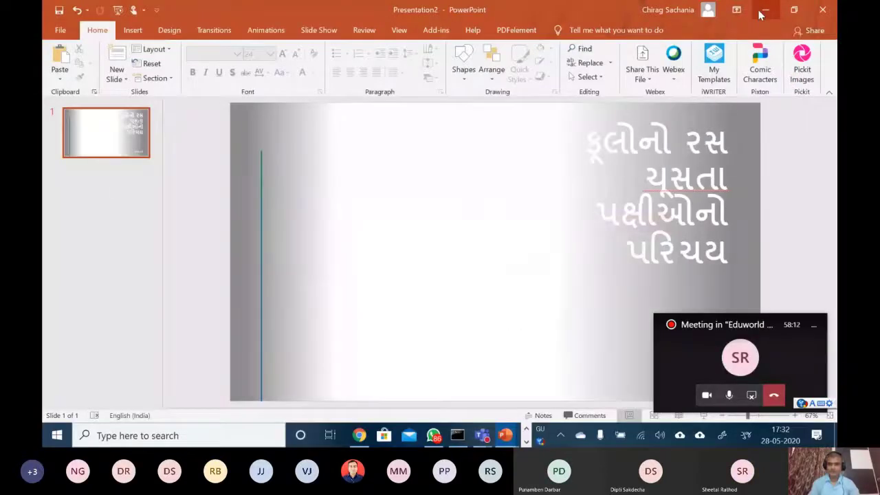
- Minimise PowerPoint and launch ApowerMirror by searching Windows for 'apower'
click(765, 10)
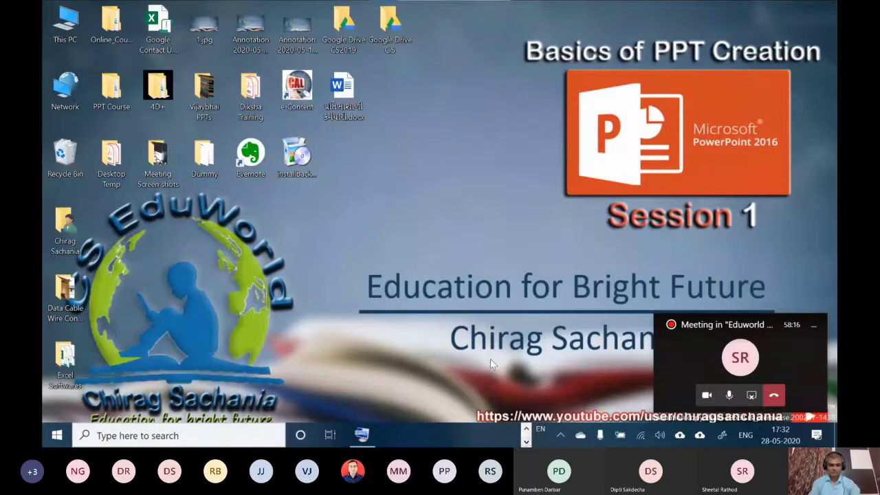
key(super)
text(apower)
key(Return)
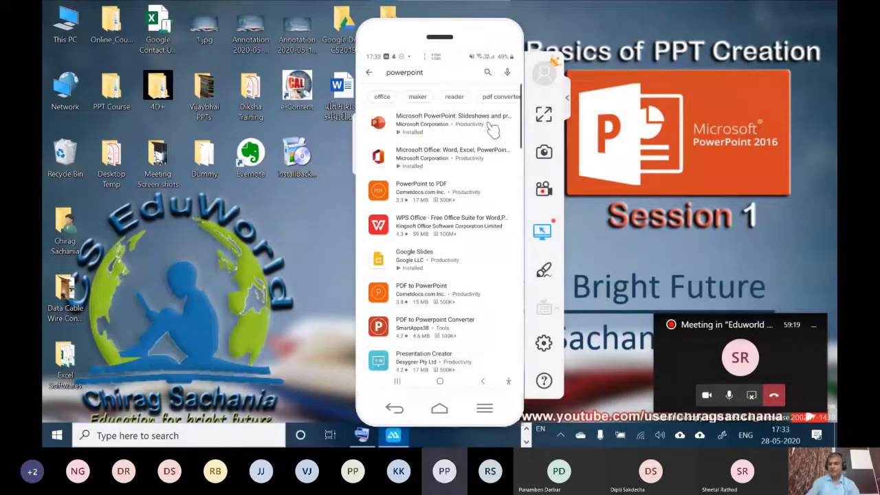
- Open the installed Microsoft PowerPoint app from its Play Store page on the phone
click(488, 129)
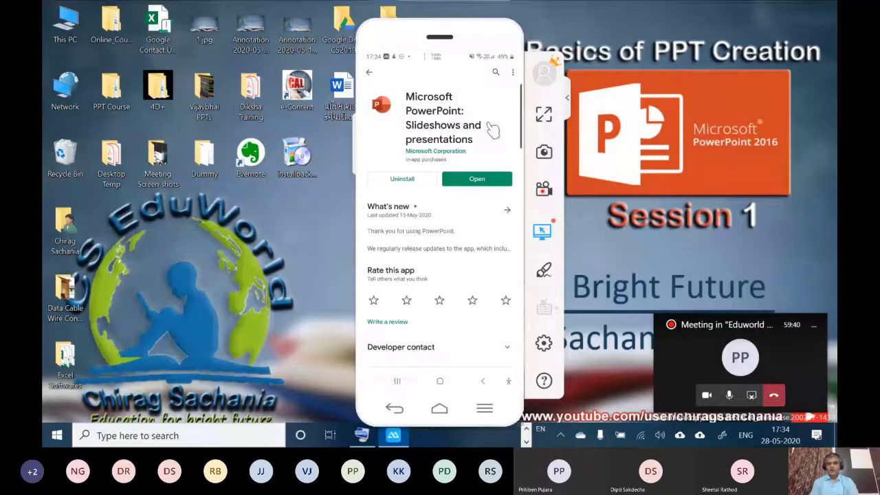
click(481, 180)
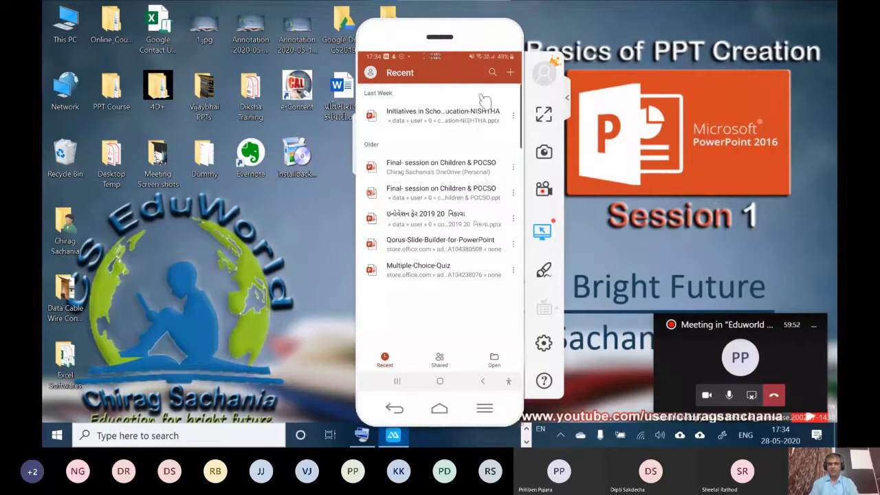
- Start a new presentation and pick Blank presentation from the template list
click(511, 73)
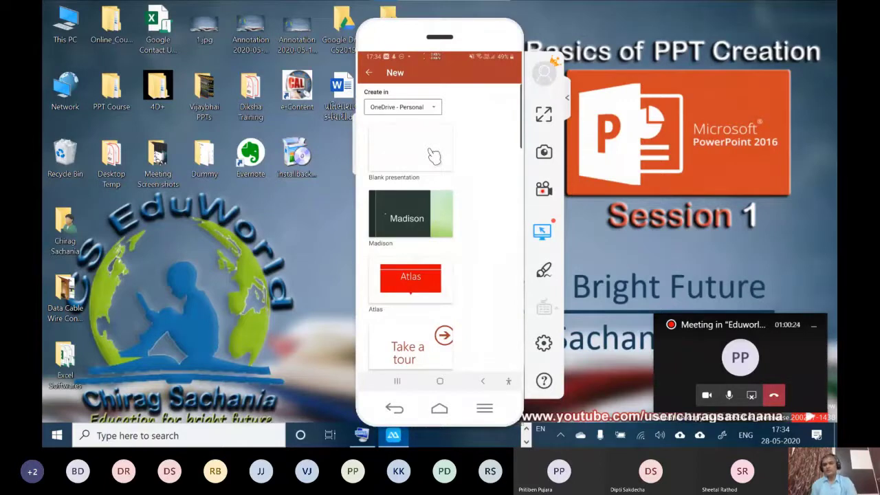
scroll(433, 157, down, 2)
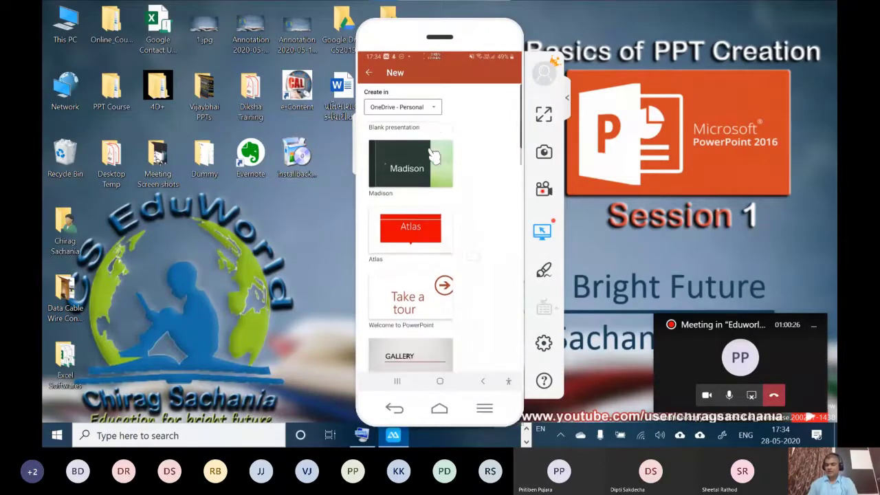
scroll(433, 156, down, 2)
scroll(433, 157, down, 2)
scroll(434, 157, up, 5)
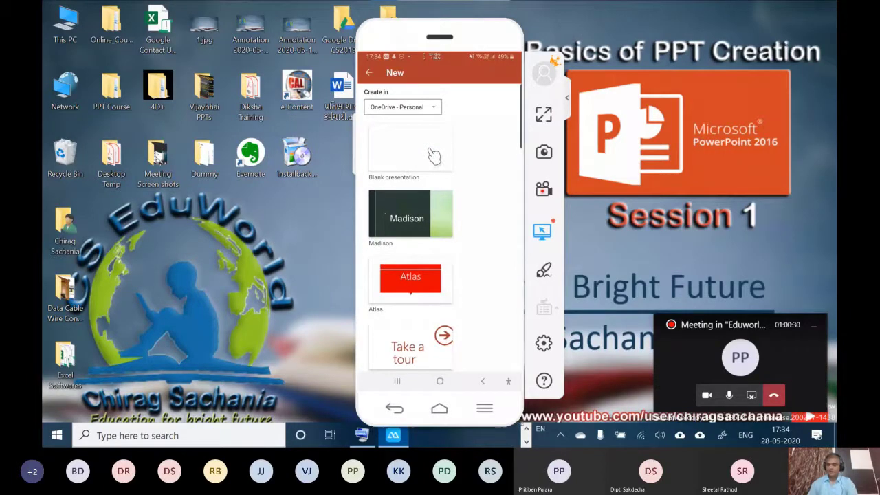
click(433, 156)
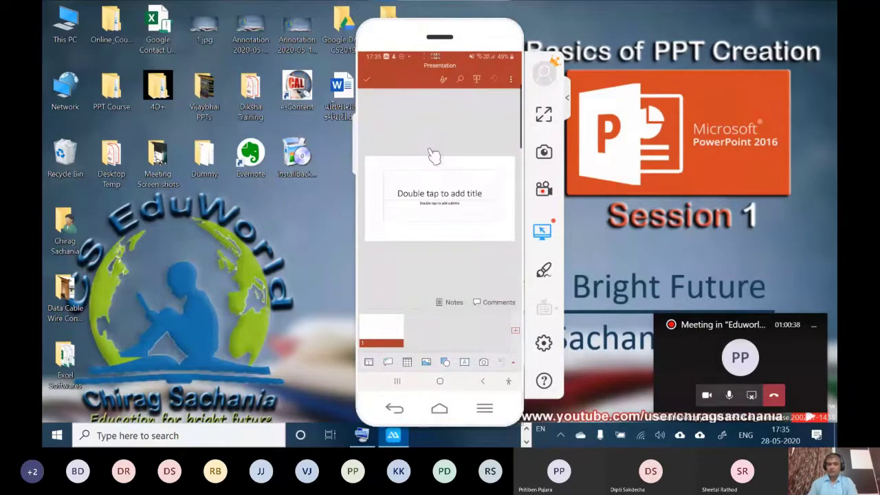
- Type 'Welcome' into the phone slide's title placeholder
click(433, 157)
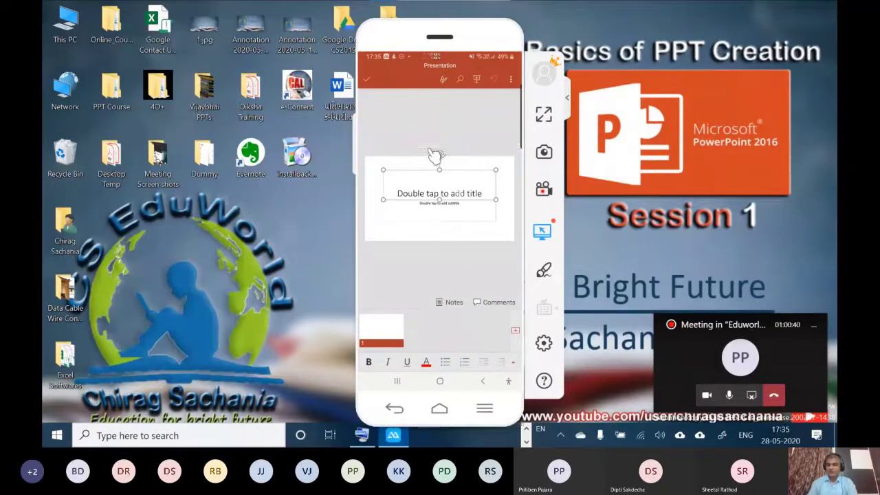
click(433, 156)
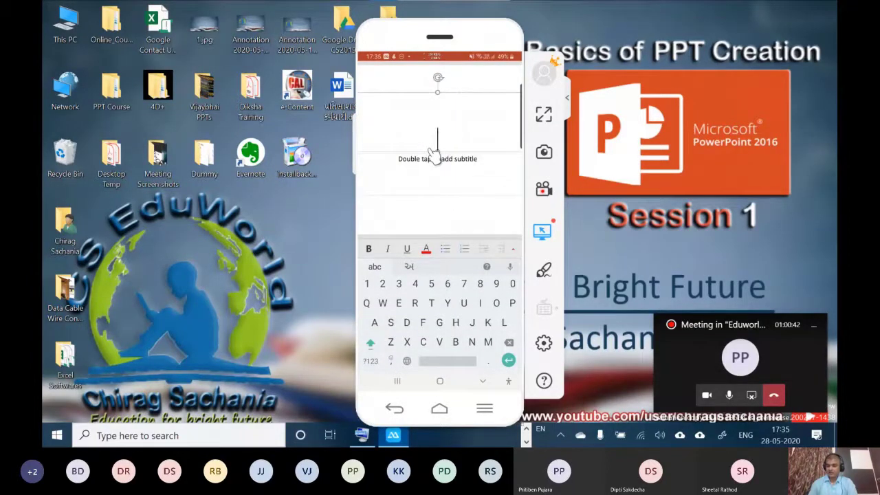
text(Welcom)
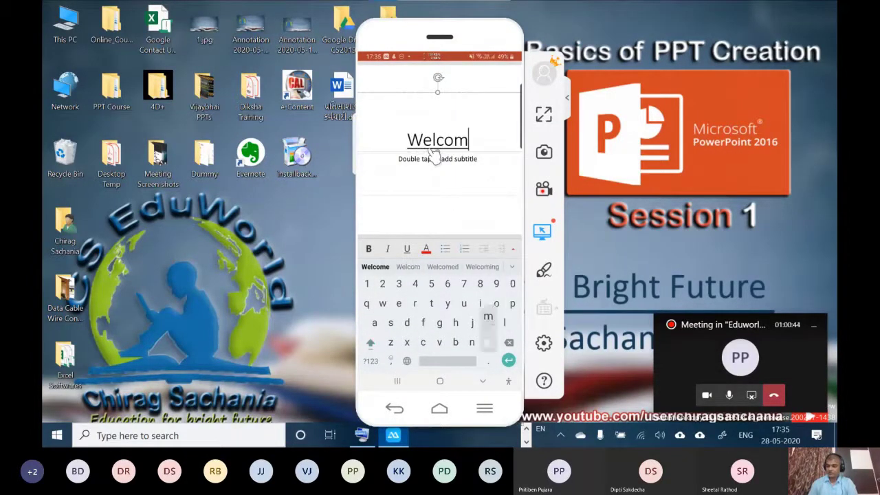
text(e)
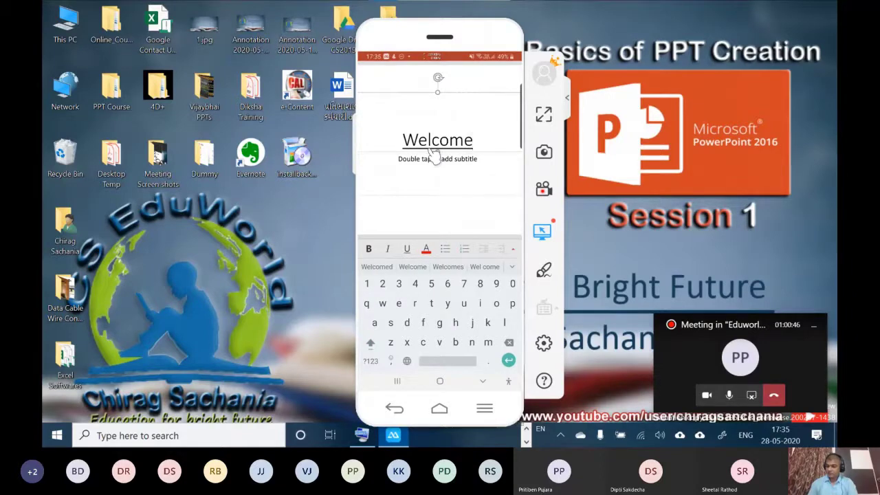
click(434, 154)
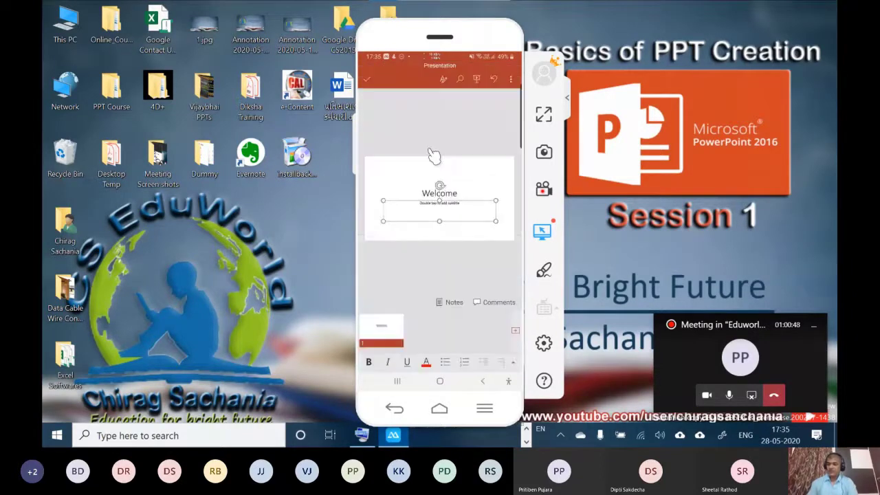
- Add the subtitle 'Education for bright future' beneath the title
click(434, 153)
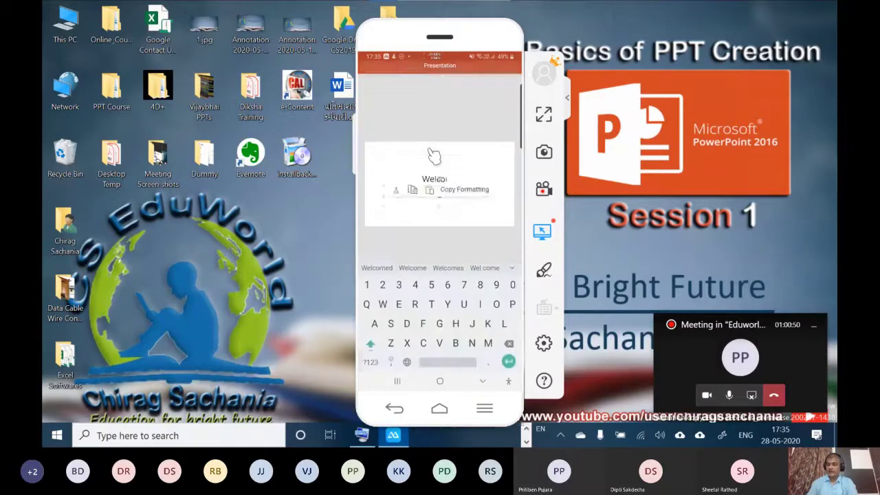
text(ucat)
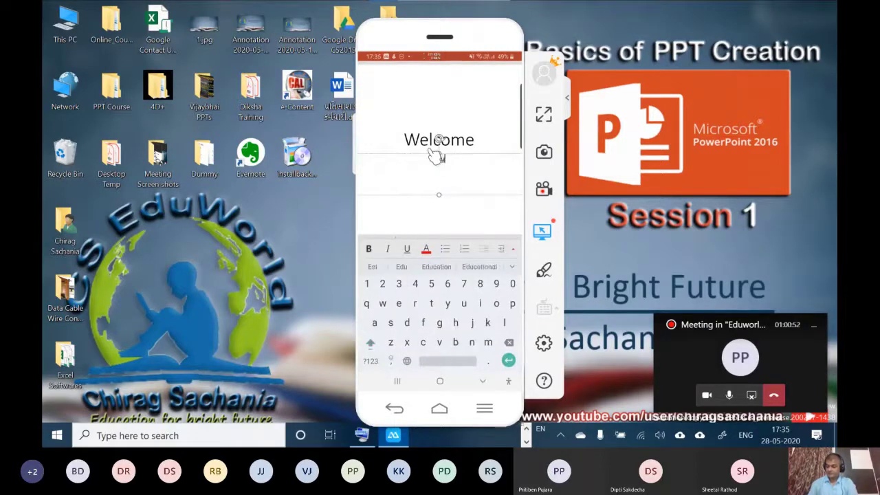
text(io)
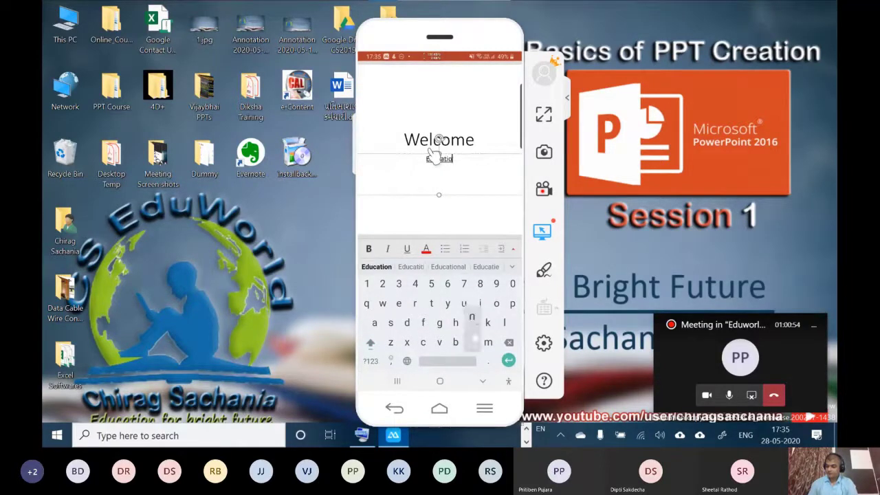
text(n for b)
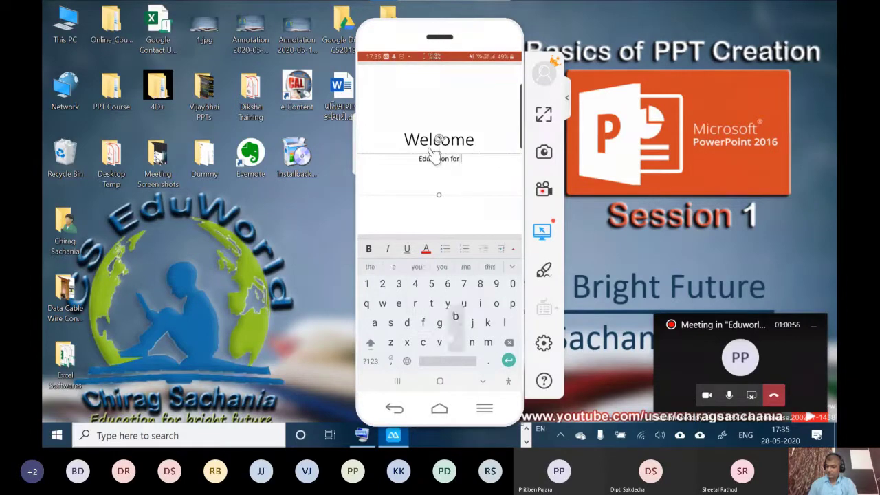
text(right )
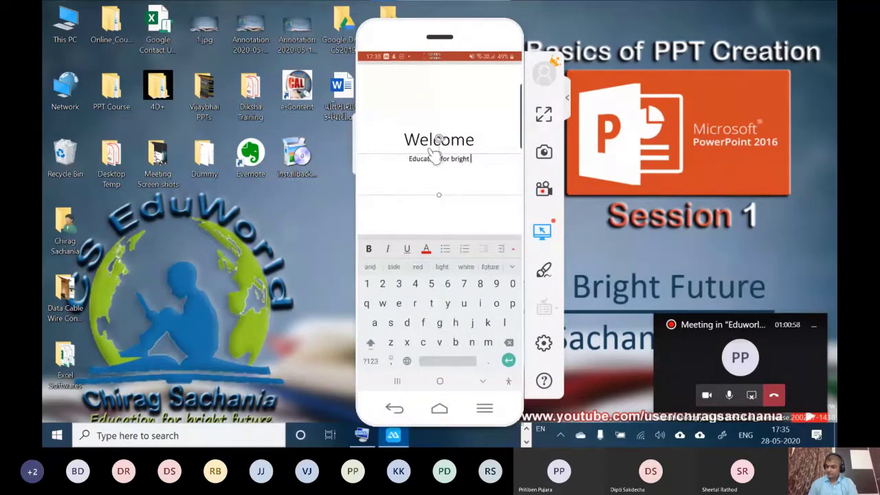
text(future)
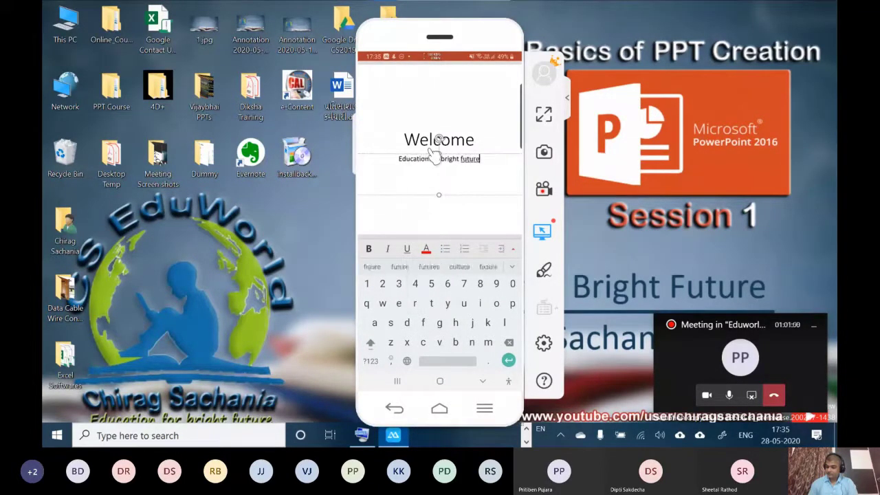
right_click(433, 153)
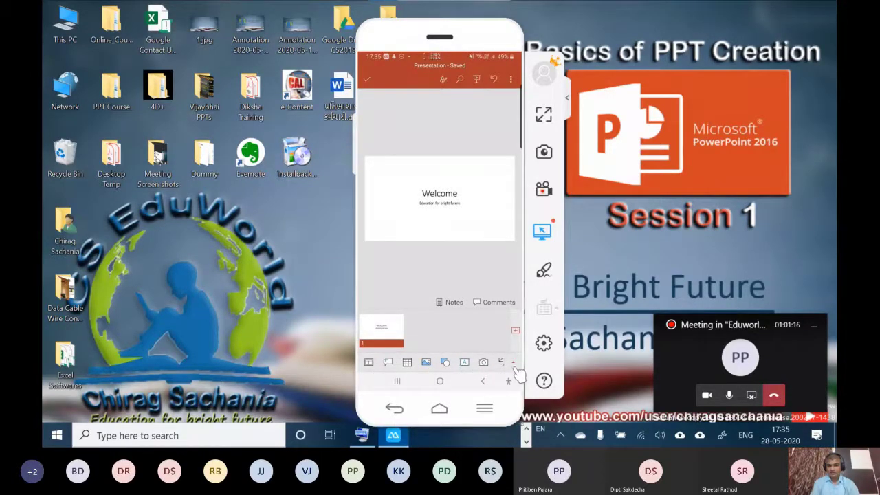
- Open PowerPoint Mobile's Home tab section list and dock the ApowerMirror phone window at the right edge
click(514, 364)
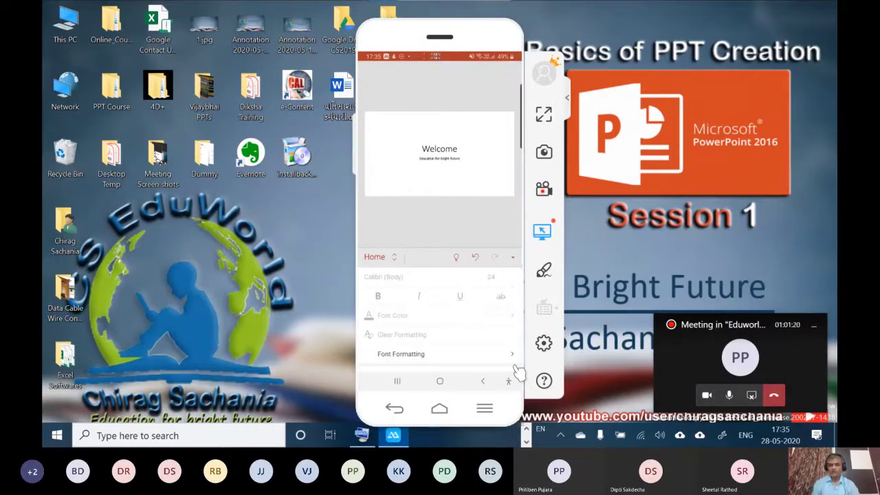
click(394, 259)
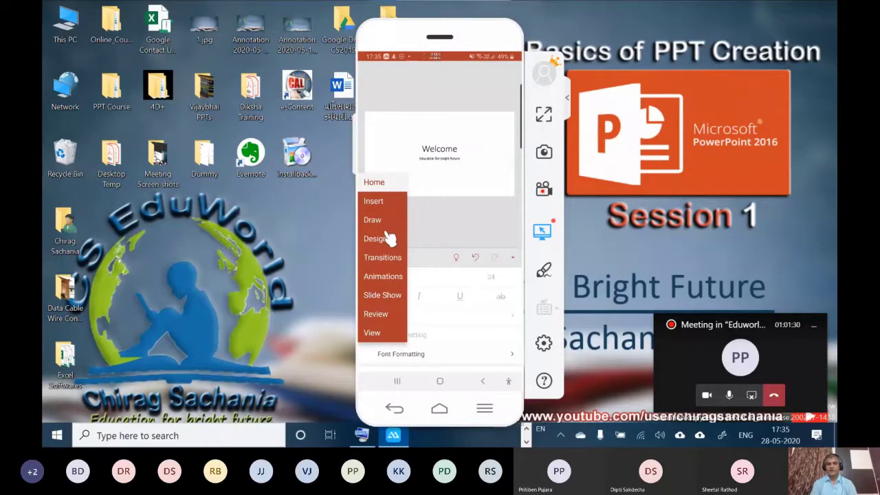
drag(402, 29, 625, 21)
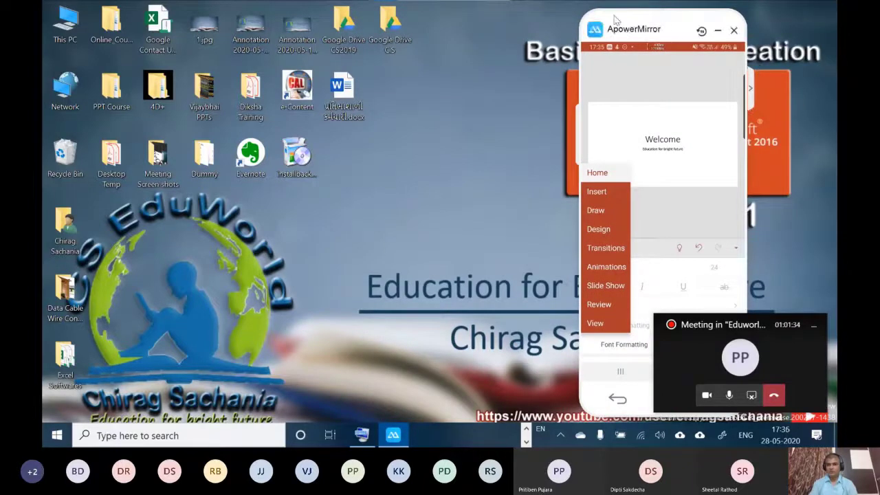
mouse_move(625, 21)
mouse_down()
mouse_move(615, 16)
mouse_move(697, 17)
mouse_up()
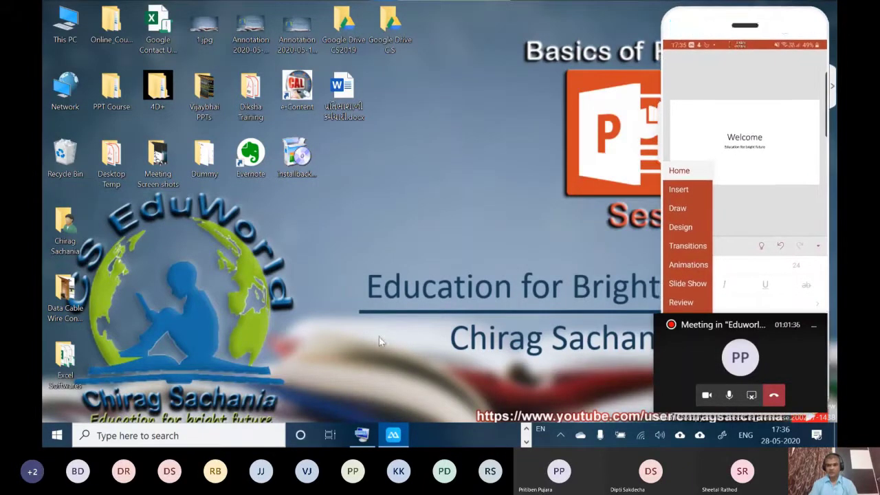
click(526, 428)
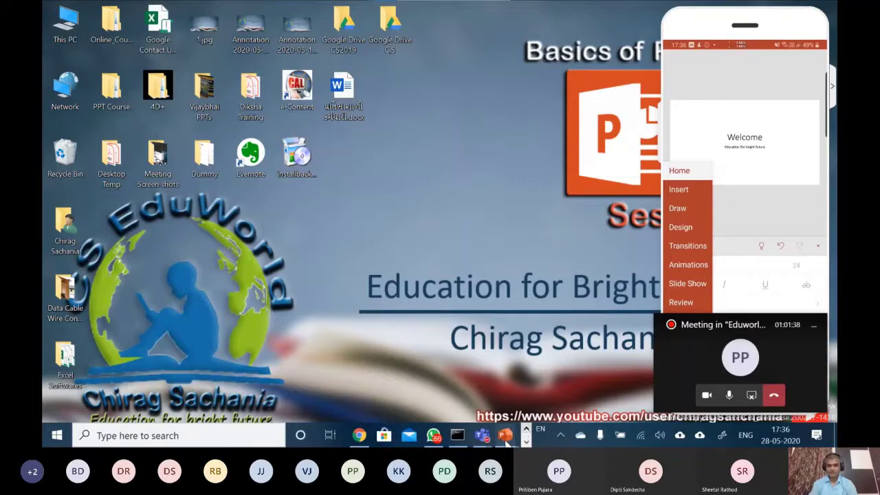
- Bring Presentation3 forward, make its window wider and taller, and minimize the Webex meeting panel
mouse_move(504, 435)
click(563, 385)
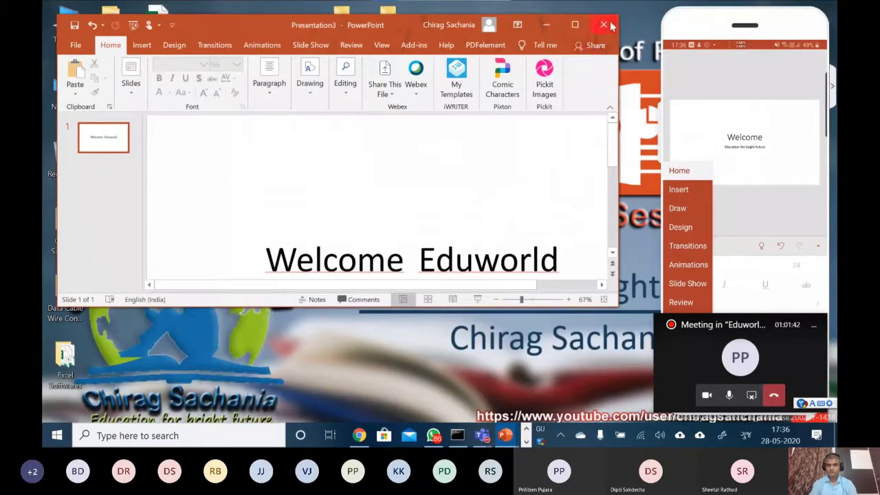
drag(618, 13, 657, 1)
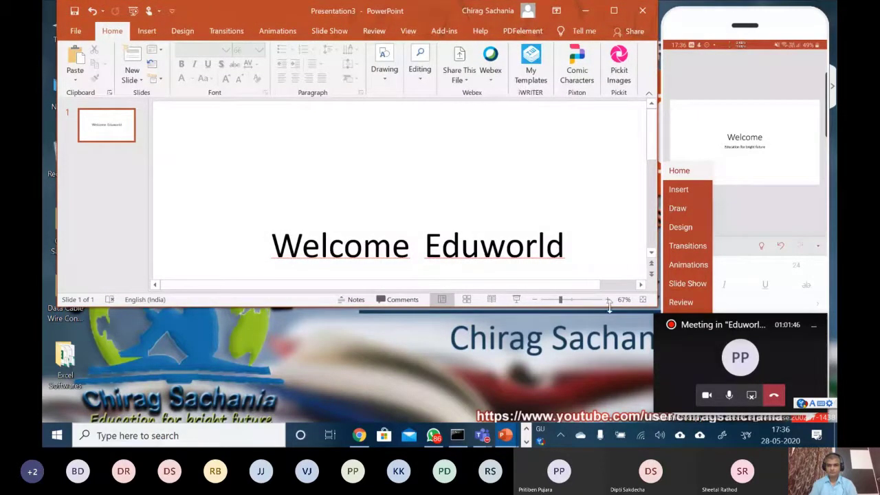
drag(608, 307, 609, 416)
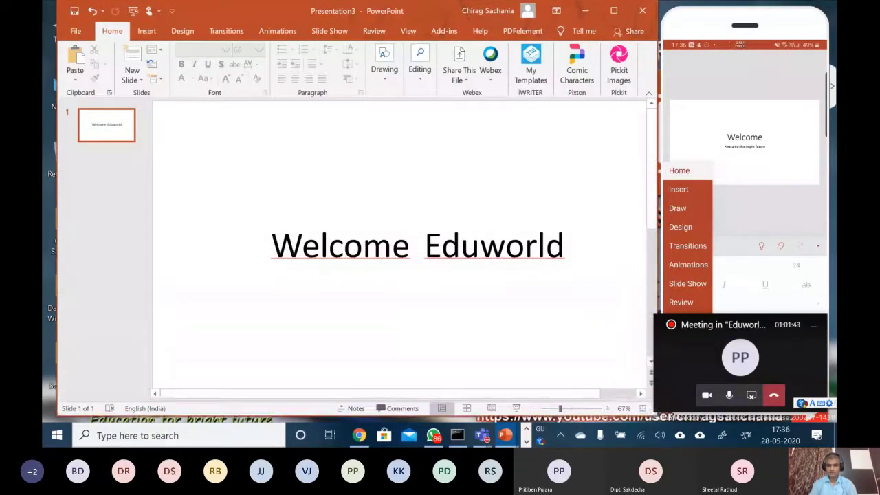
click(815, 327)
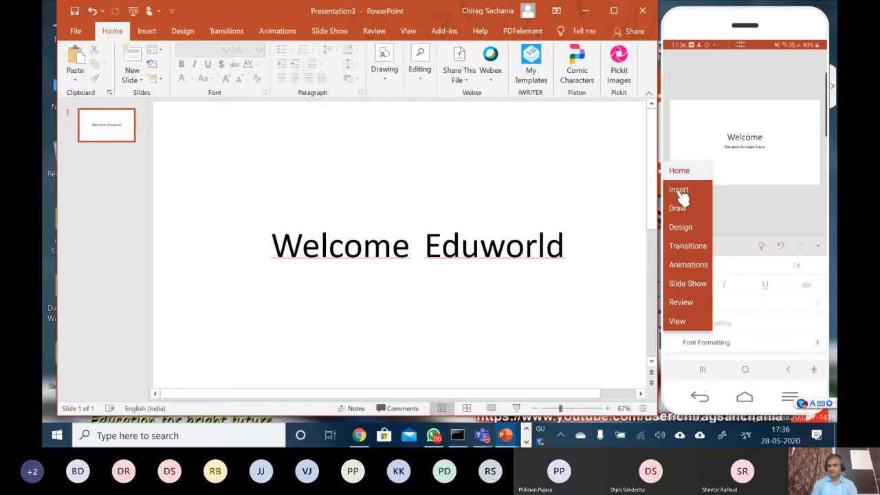
- Switch both the phone app and desktop PowerPoint ribbons to their Insert tabs
click(679, 191)
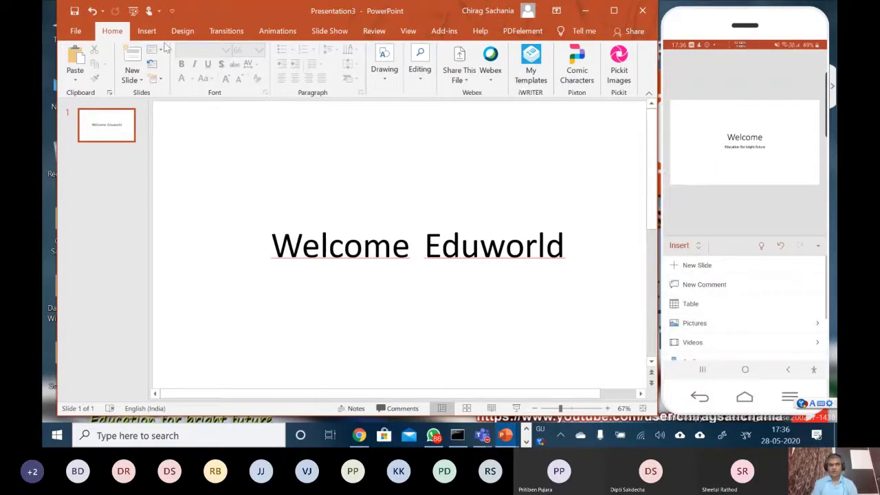
click(147, 32)
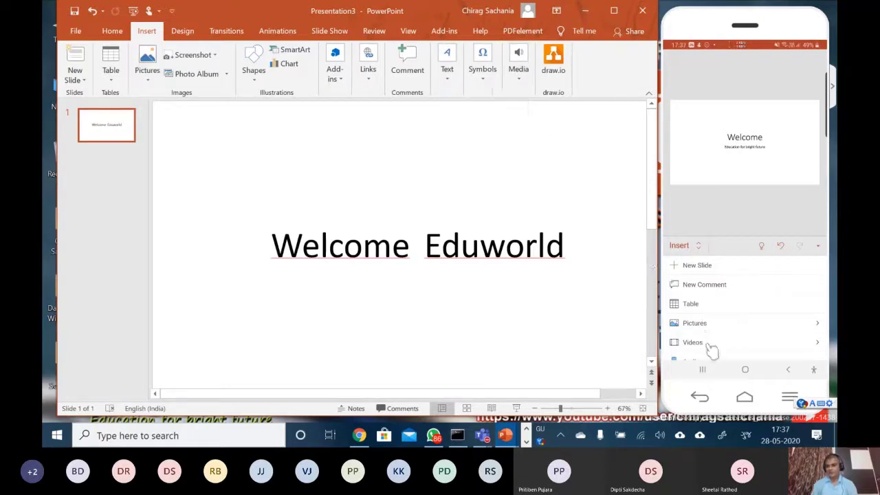
scroll(711, 350, down, 2)
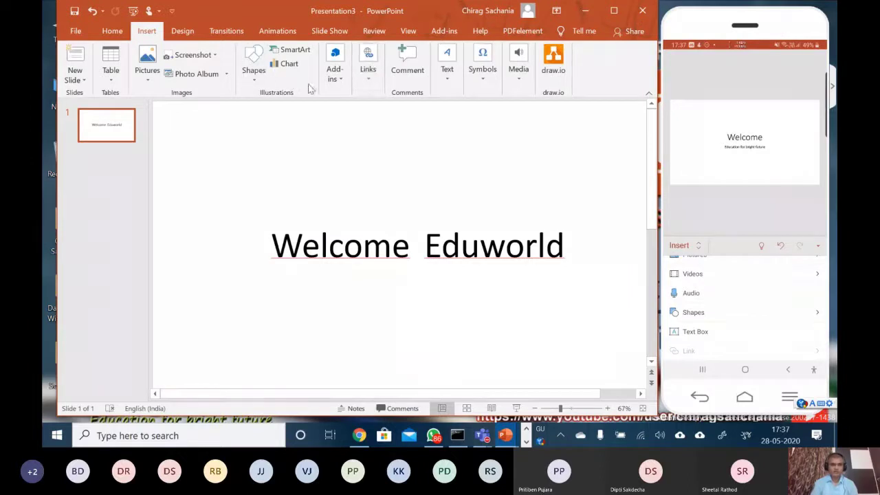
click(340, 79)
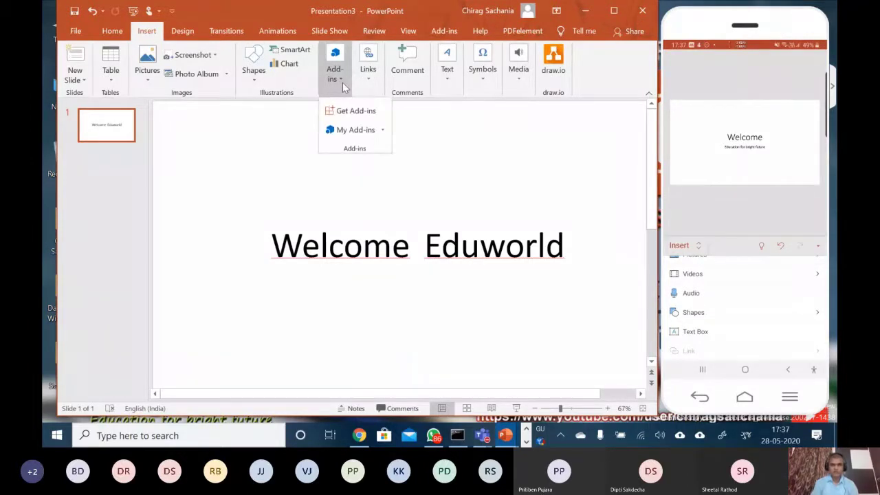
click(342, 82)
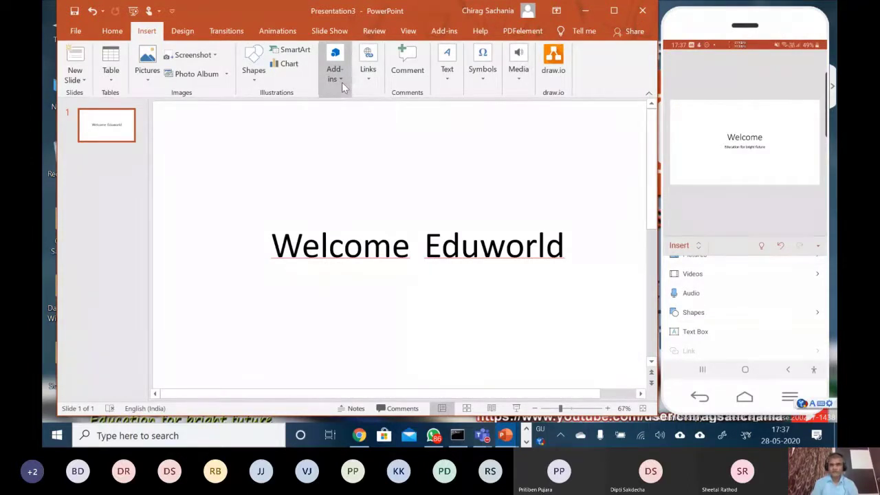
click(613, 11)
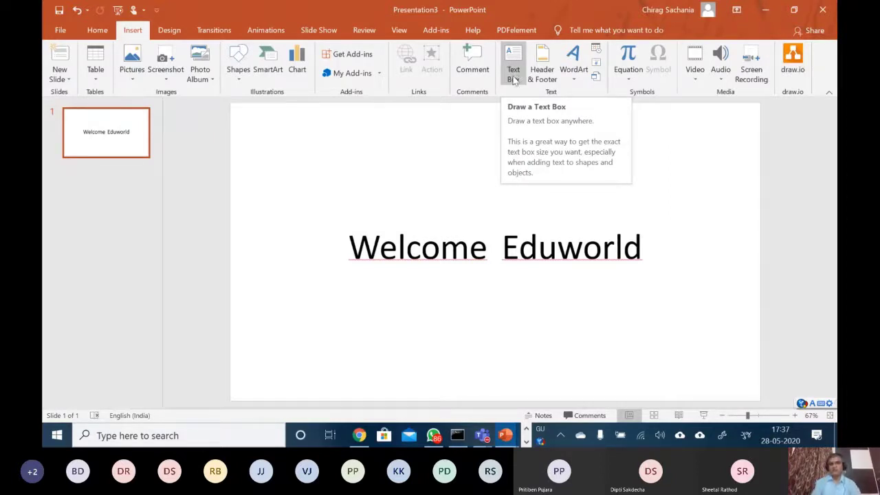
click(793, 11)
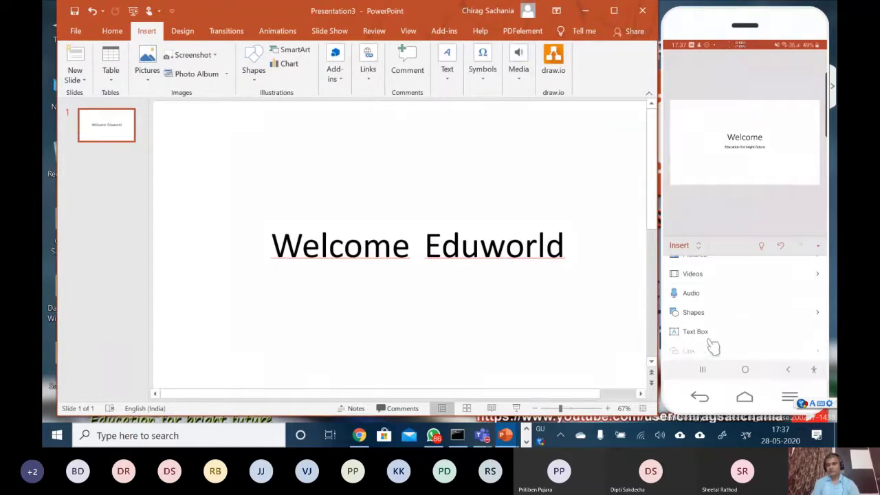
click(614, 12)
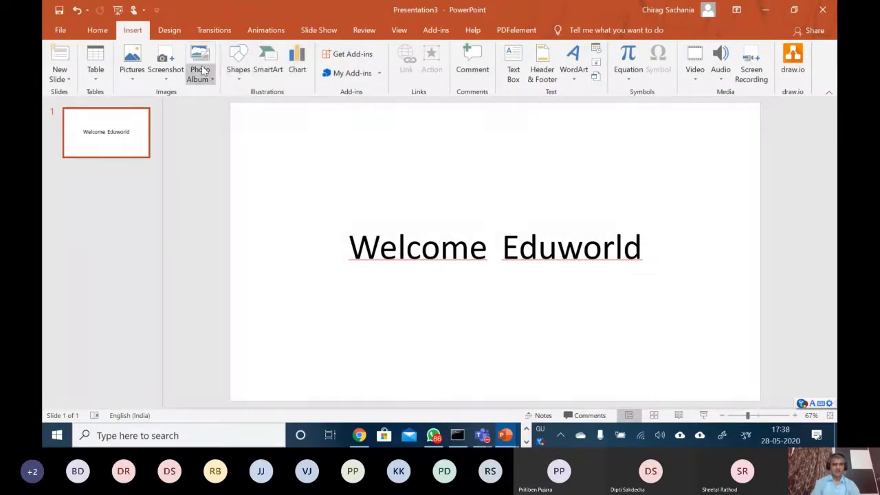
click(794, 11)
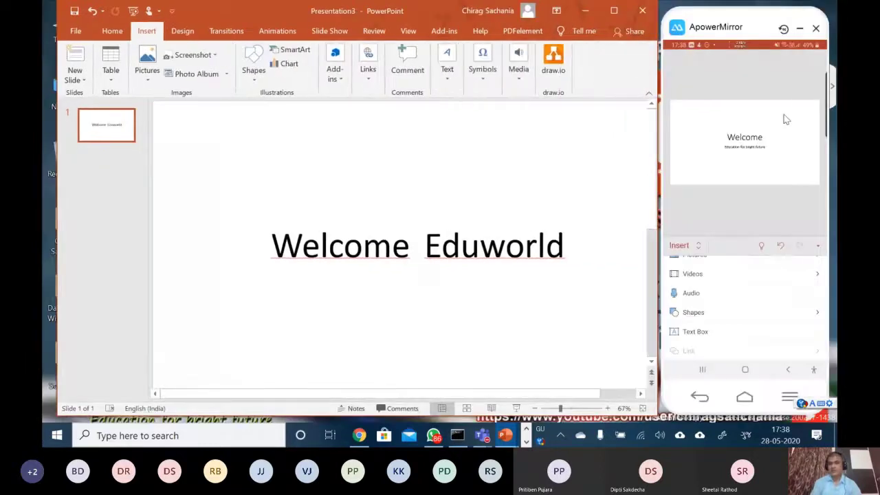
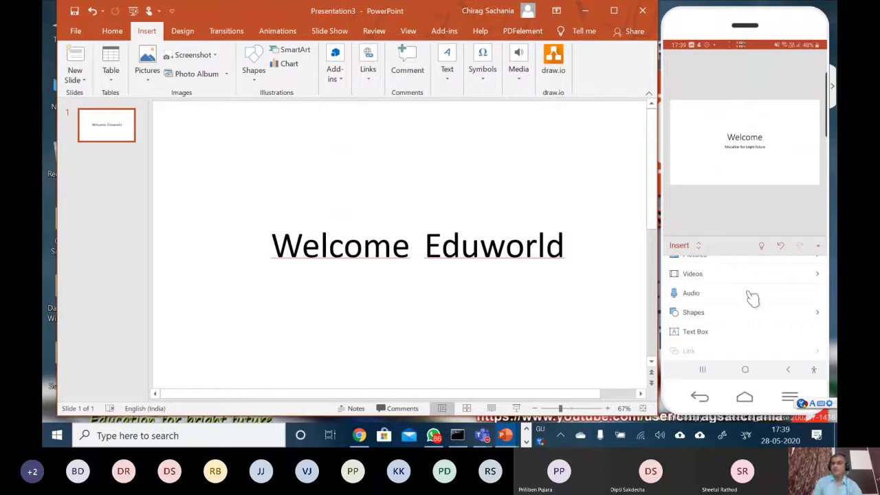
- Maximize the Welcome Eduworld presentation window and bring the Teams meeting mini-window over the slide
click(617, 17)
mouse_move(482, 435)
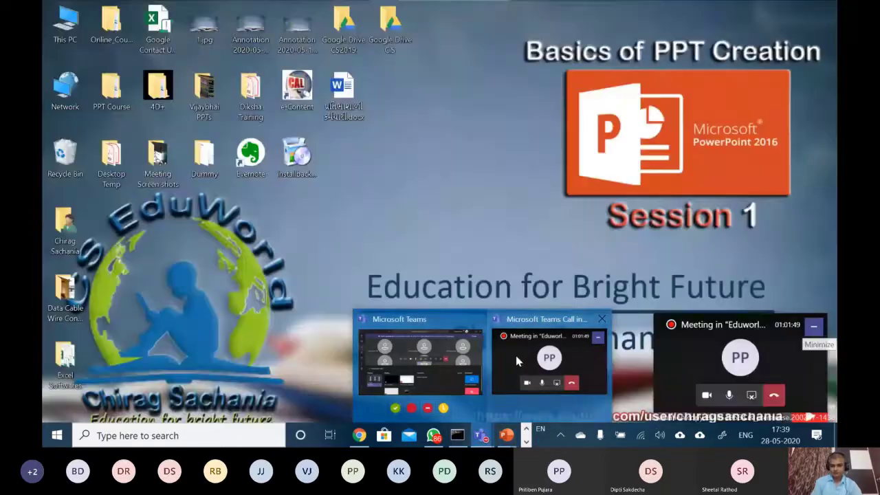
click(516, 356)
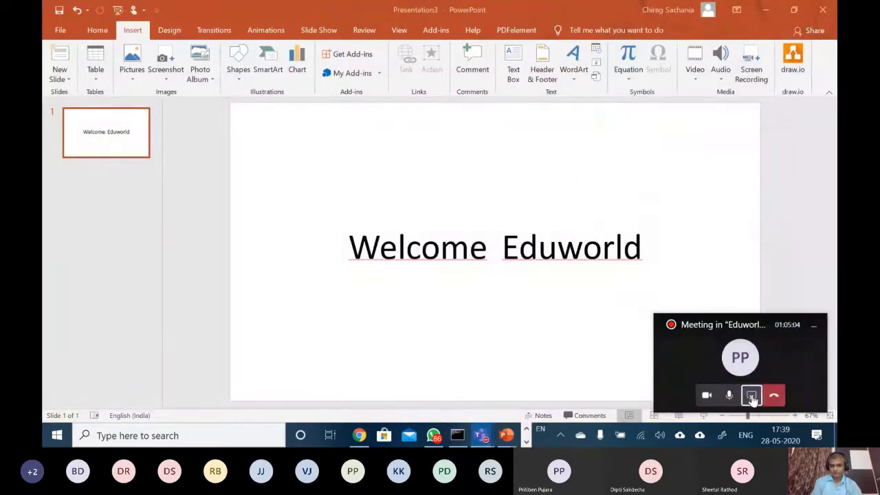
click(750, 395)
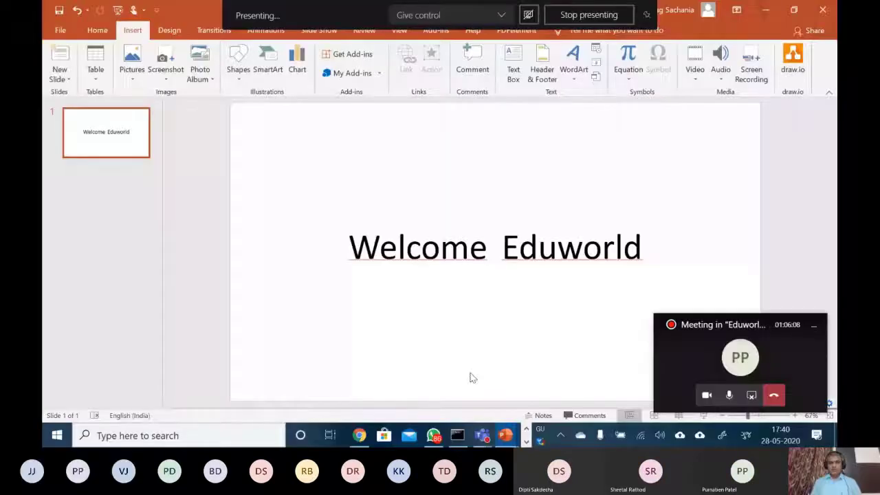
- Visit the File start page twice, returning each time to the Welcome Eduworld slide and the Home commands
click(61, 31)
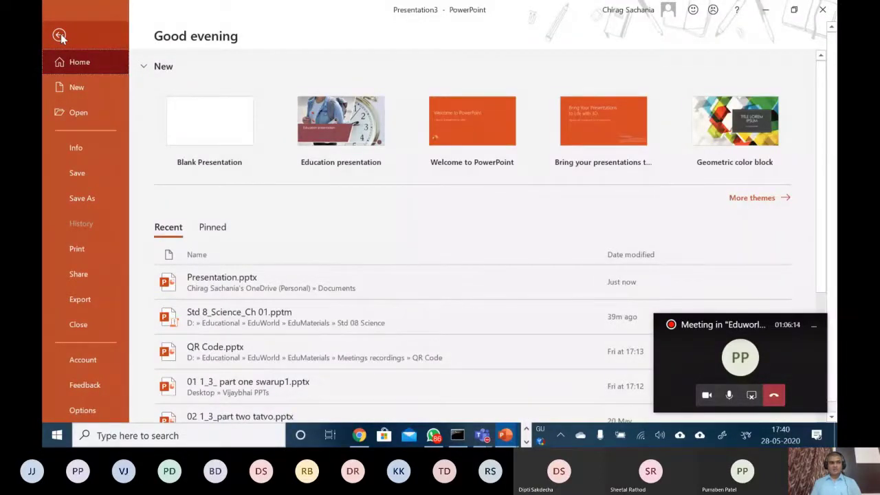
click(59, 35)
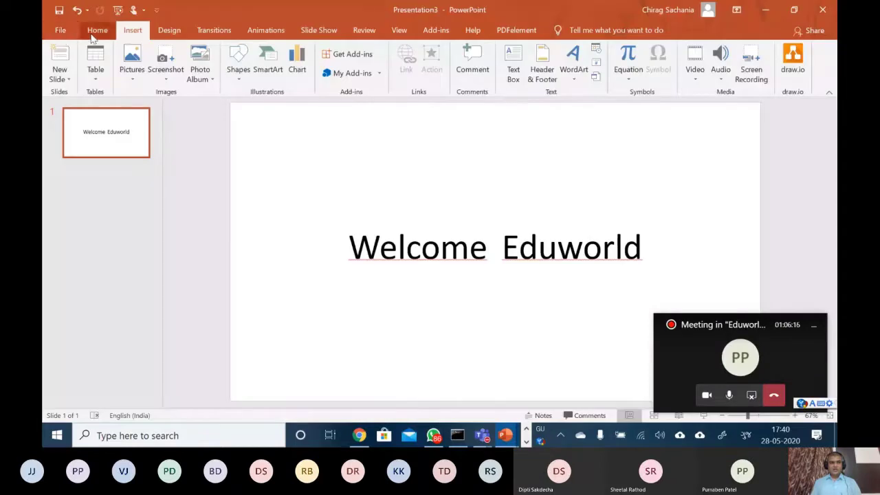
click(94, 32)
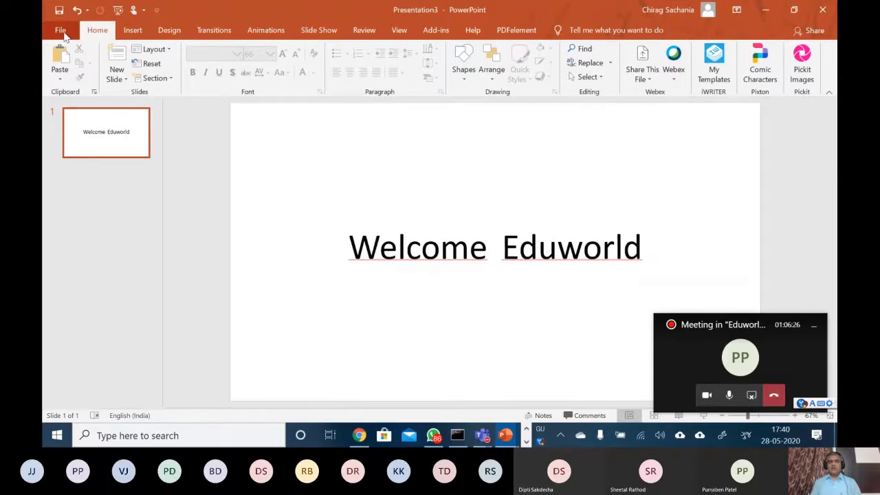
click(61, 31)
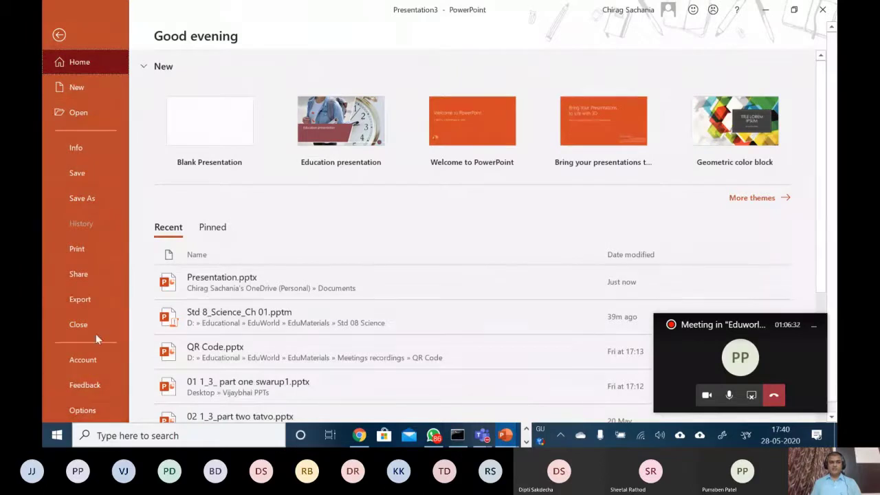
click(58, 34)
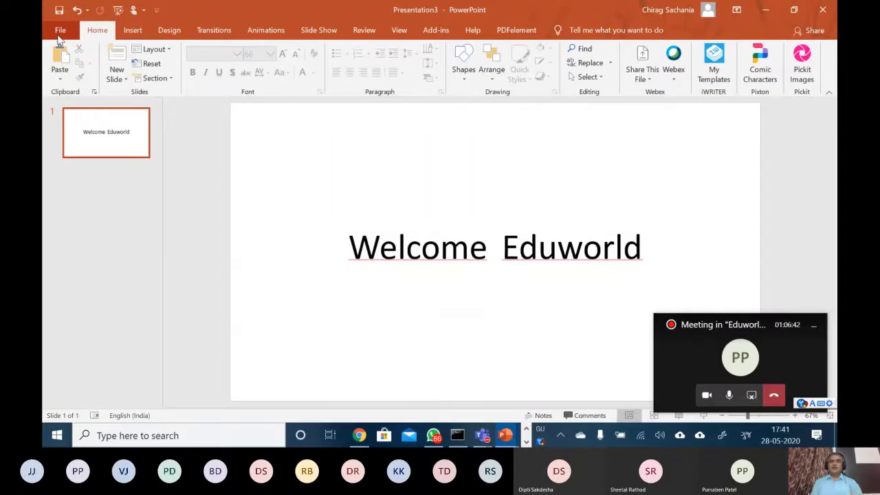
- Close the presentation with Don't Save, then stop presenting in the Teams meeting
click(830, 16)
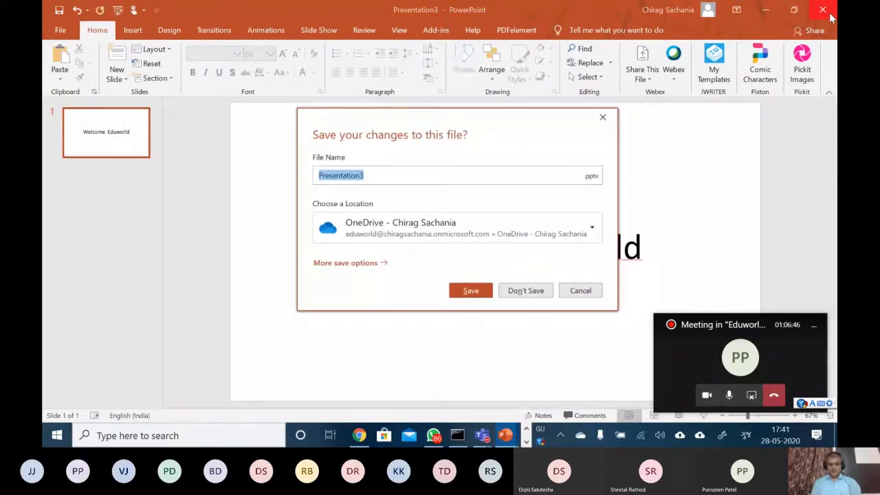
click(526, 290)
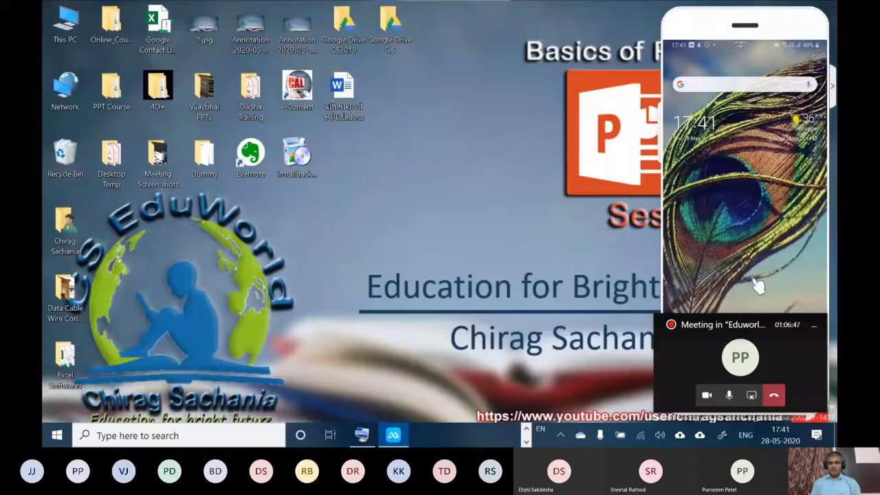
click(751, 394)
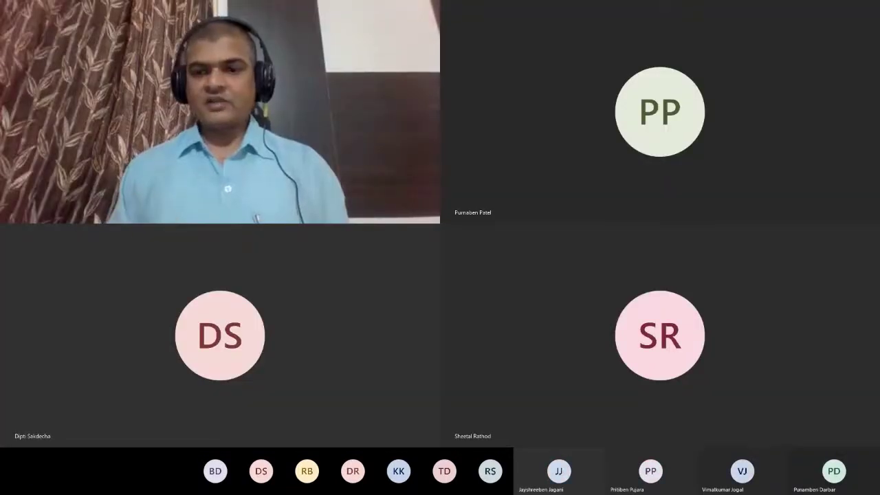